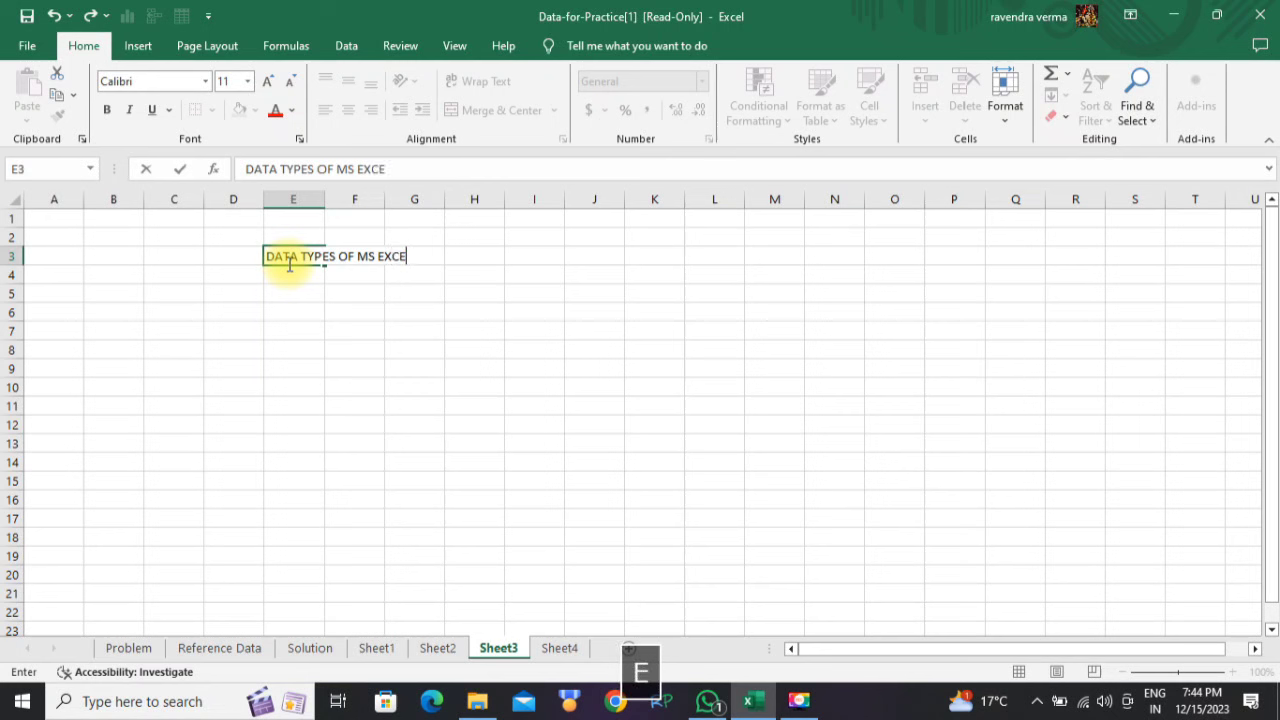
- Fill the title range D3:G3 with the standard light green colour
{"action": "left_click", "coordinate": [268, 292]}
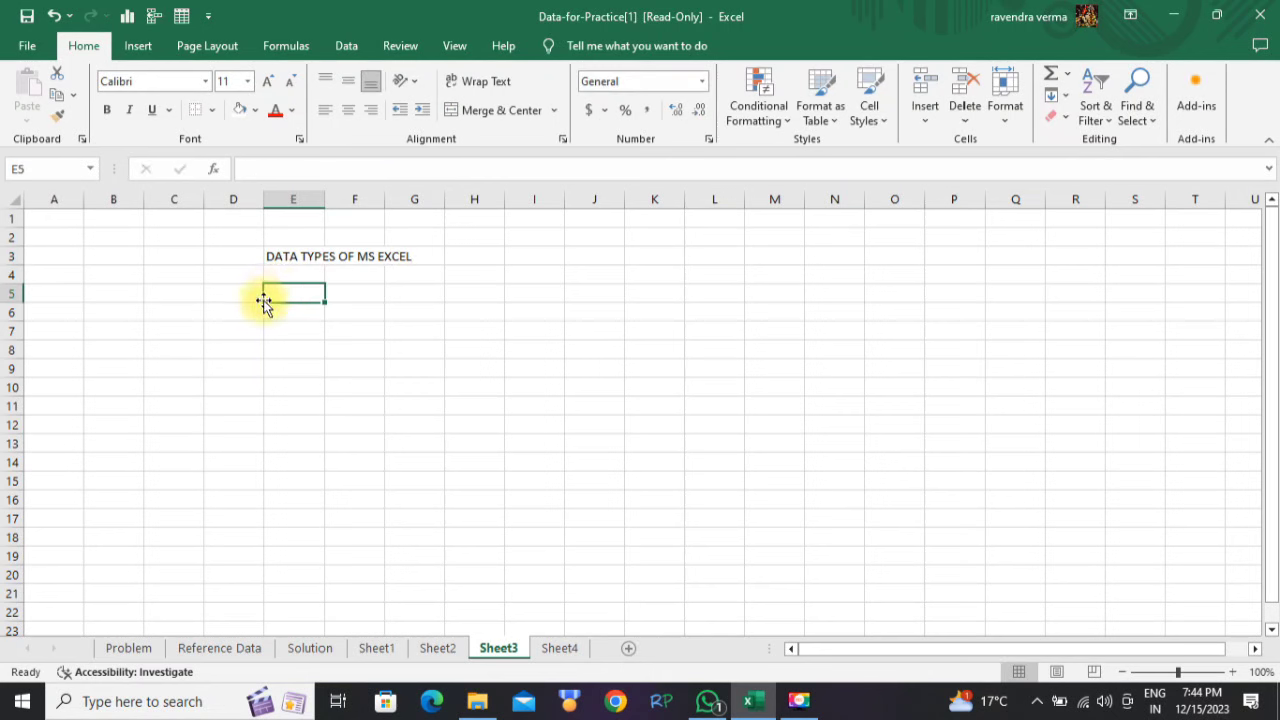
{"action": "left_click_drag", "start_coordinate": [262, 260], "coordinate": [434, 256]}
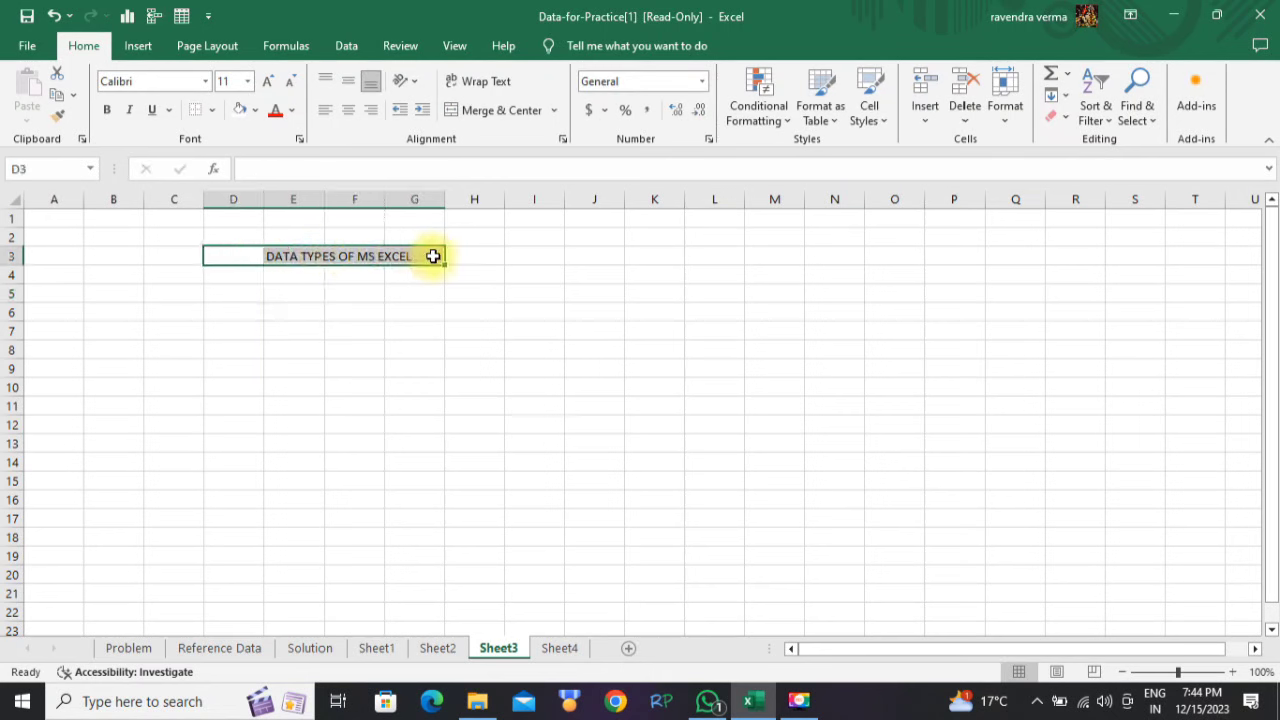
{"action": "left_click", "coordinate": [256, 110]}
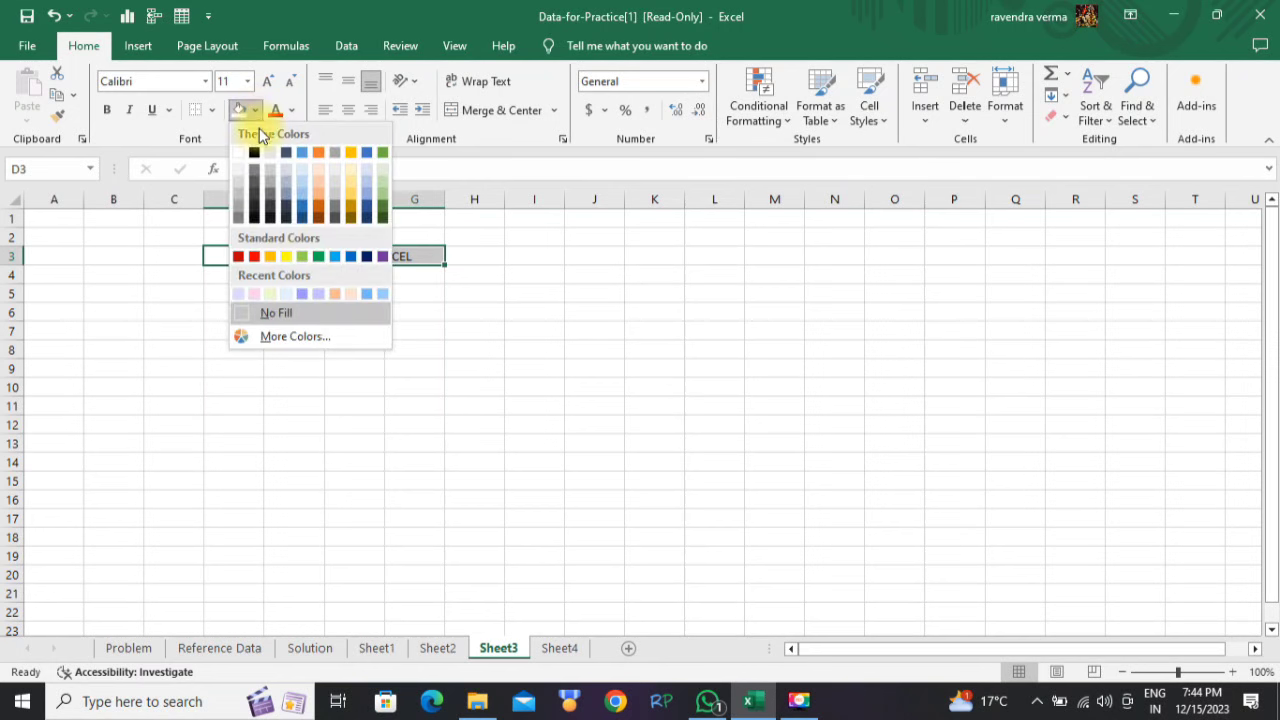
{"action": "left_click", "coordinate": [301, 256]}
{"action": "left_click", "coordinate": [320, 297]}
{"action": "left_click", "coordinate": [225, 293]}
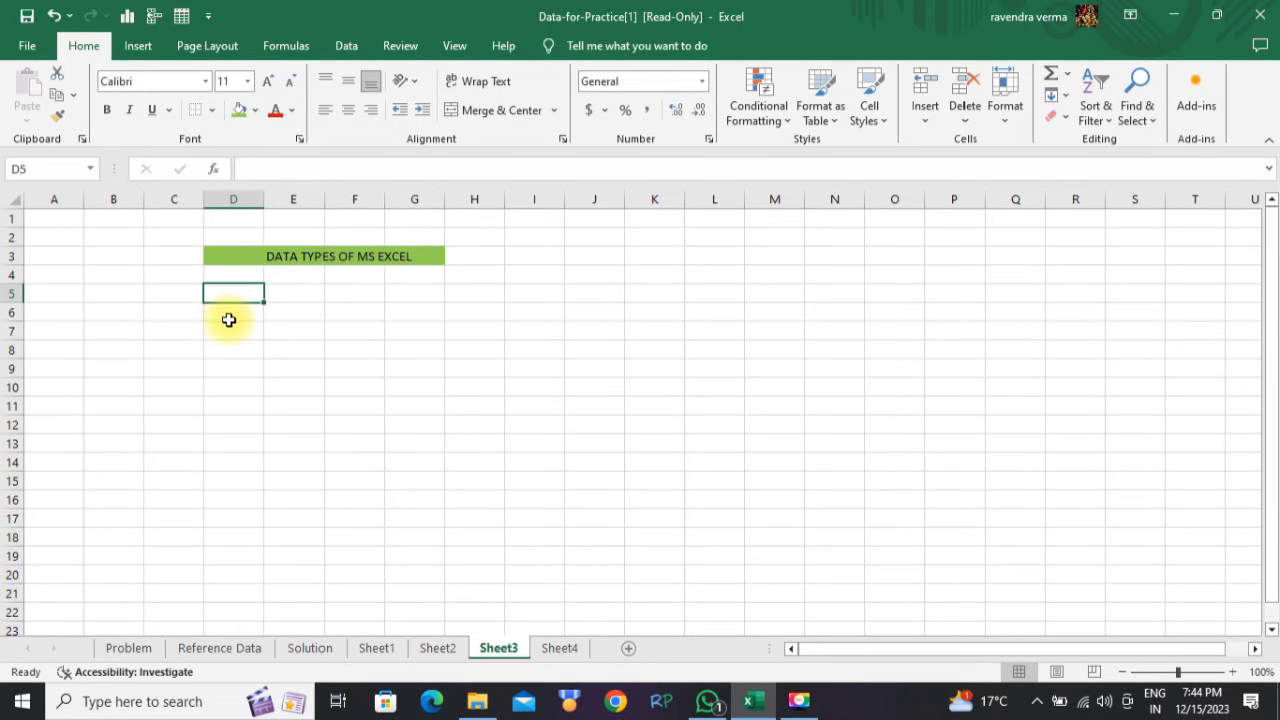
- Enter the number 1 in cell D6 below the title
{"action": "left_click", "coordinate": [229, 320]}
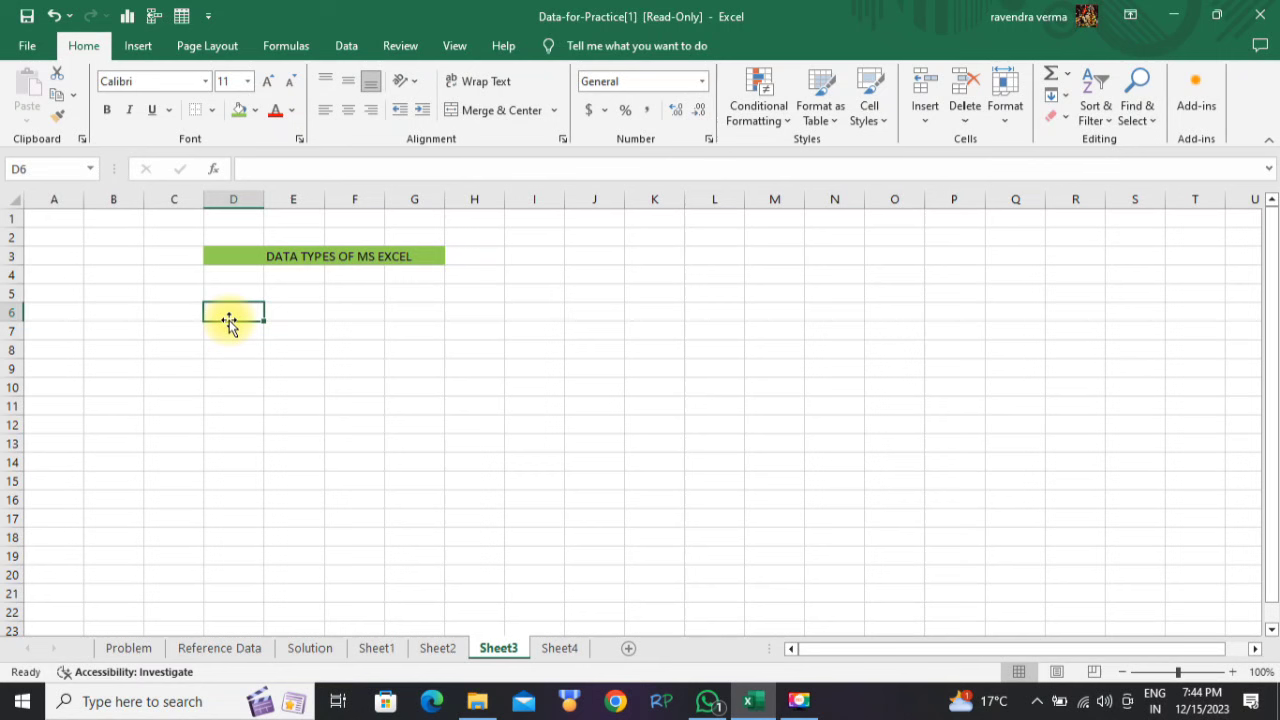
{"action": "type", "text": "N"}
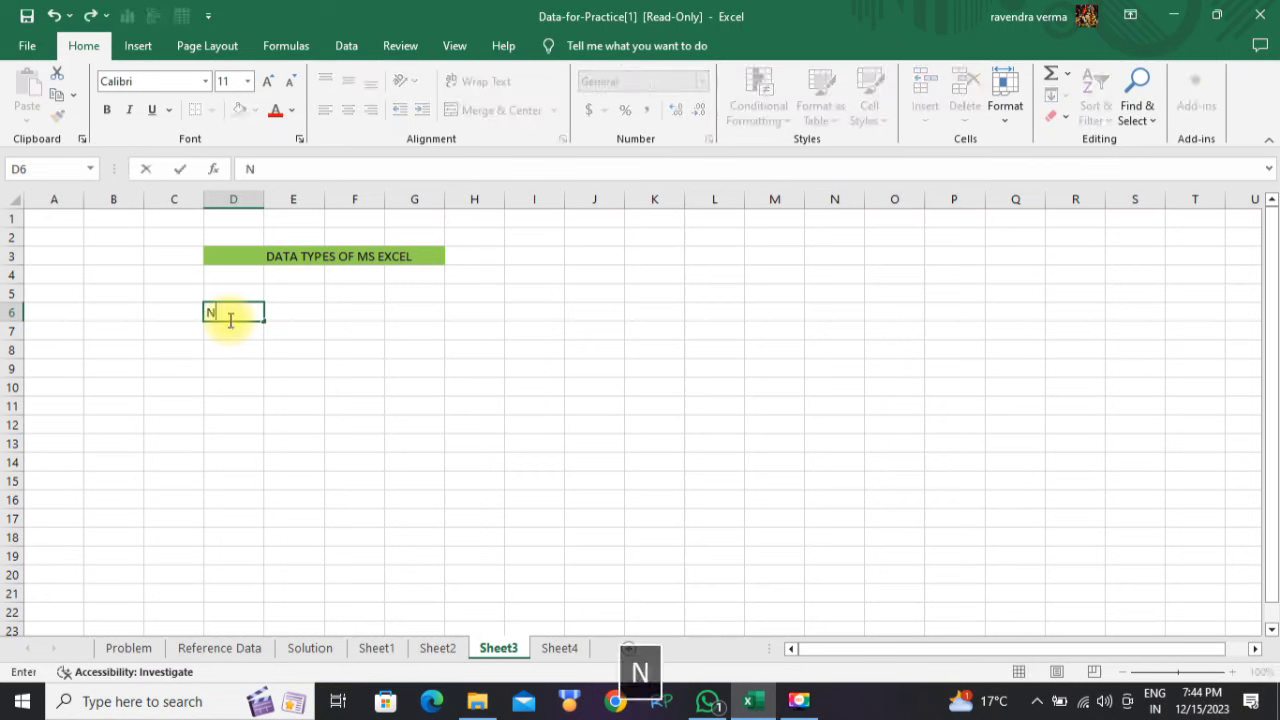
{"action": "key", "text": "BackSpace"}
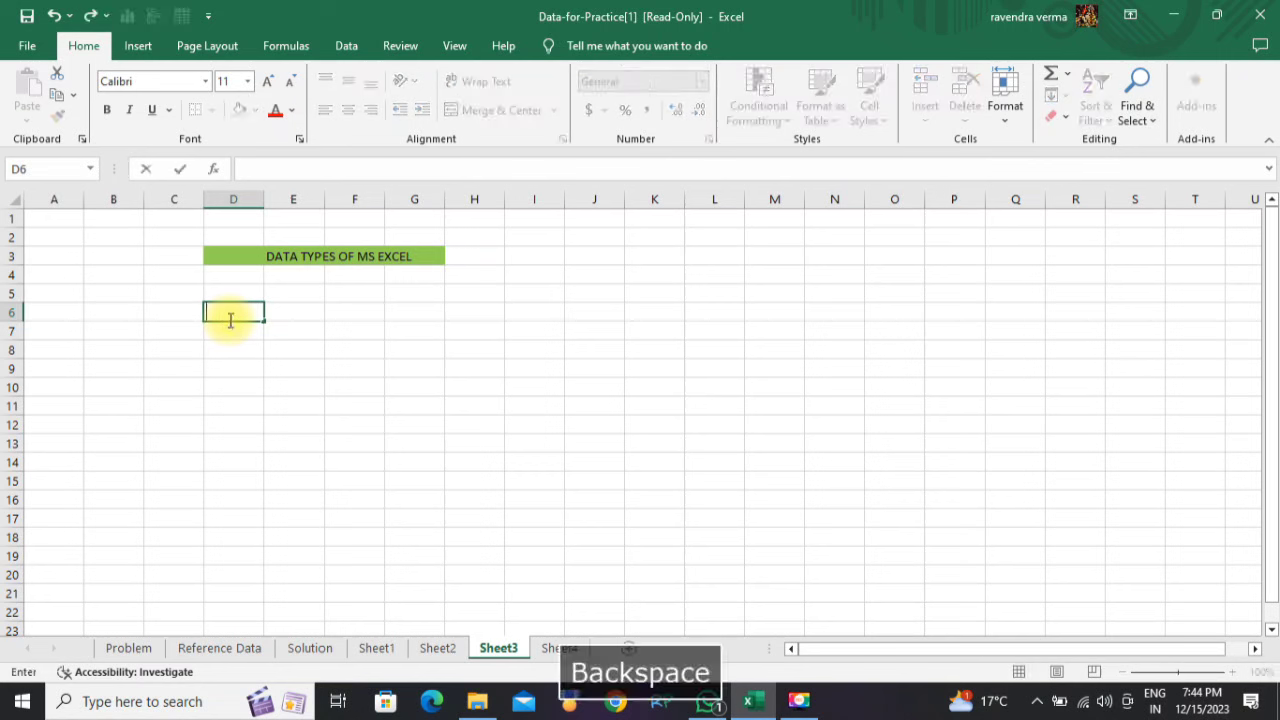
{"action": "type", "text": "1"}
{"action": "key", "text": "Down"}
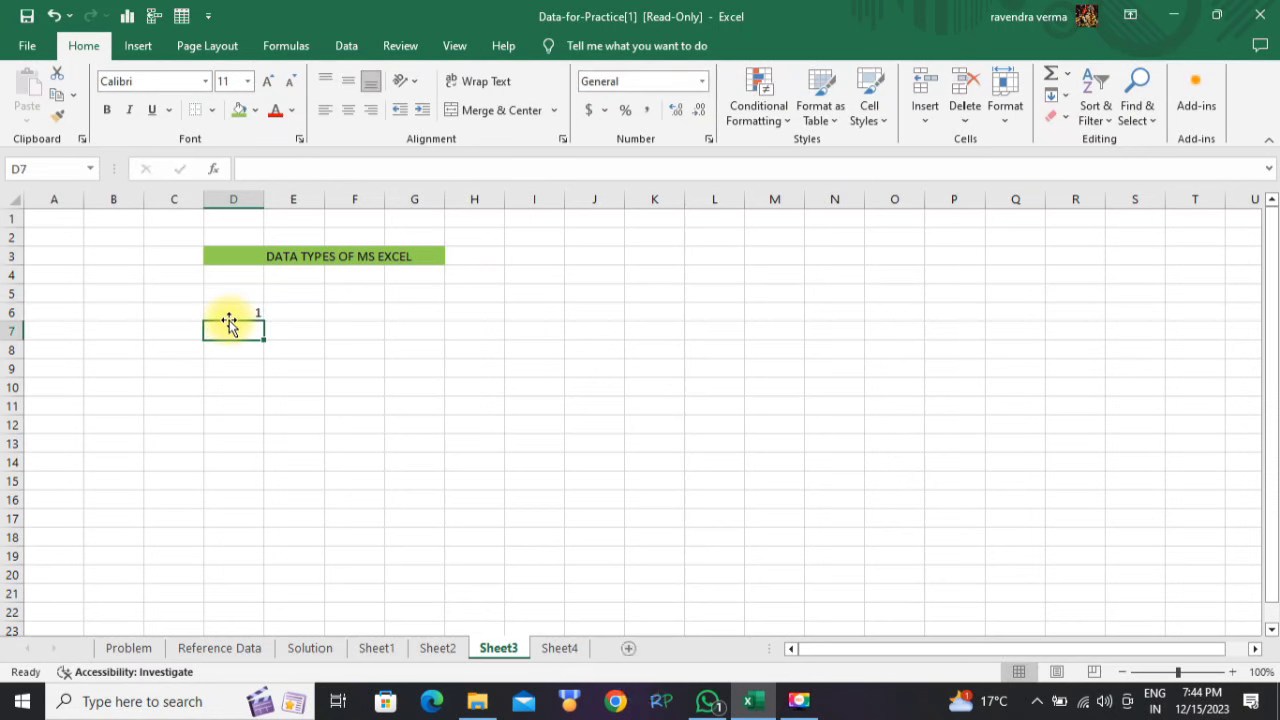
- Enter the label NUMERIC VALUE in cell D7
{"action": "type", "text": "NU"}
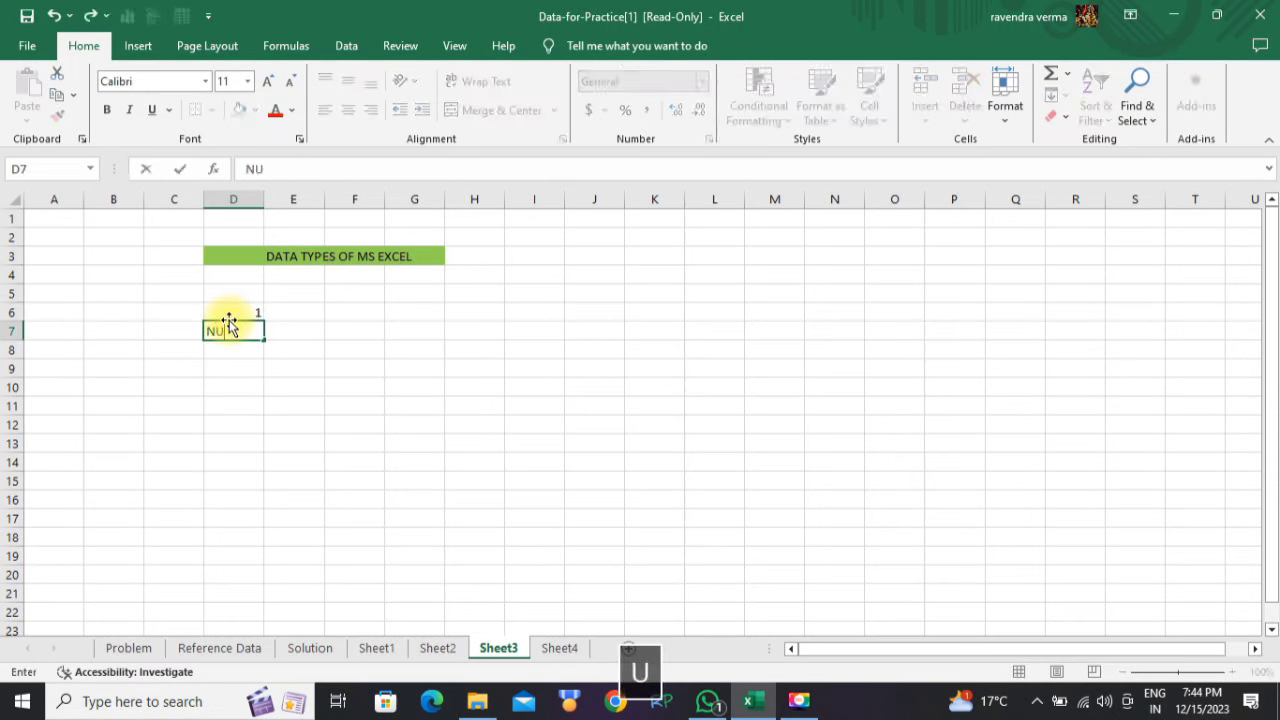
{"action": "type", "text": "MERIC"}
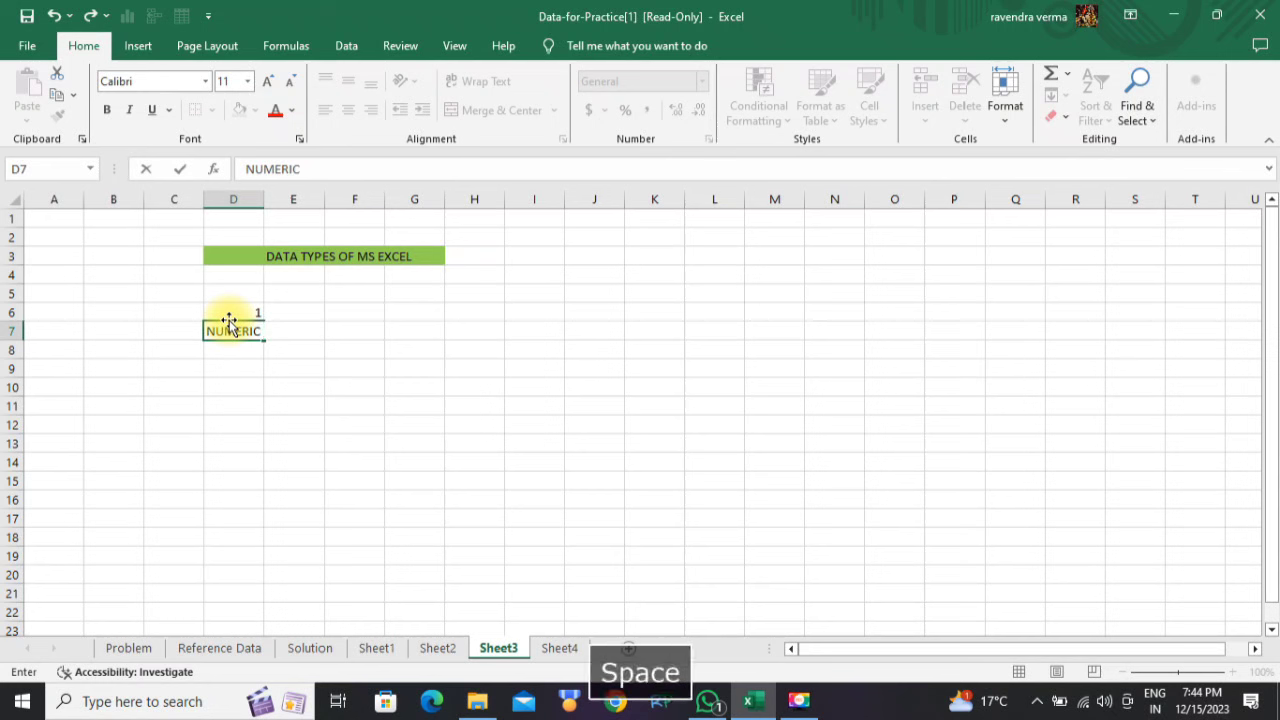
{"action": "type", "text": " VALE"}
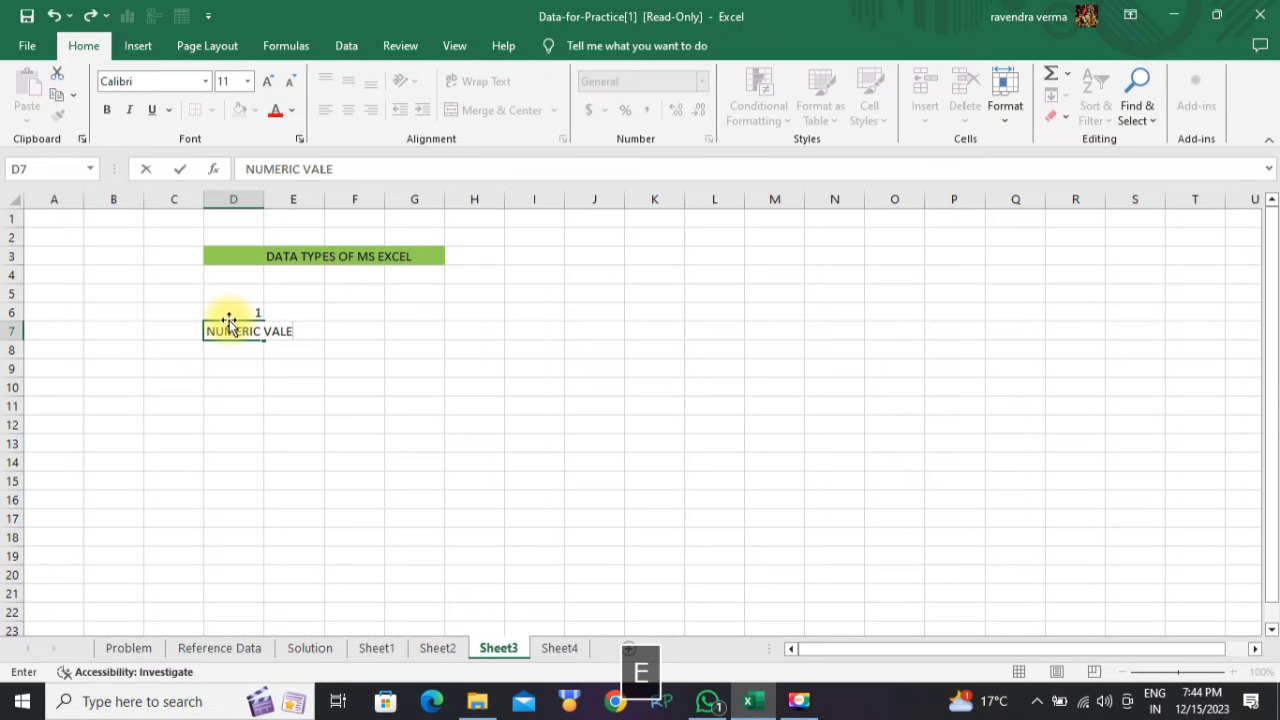
{"action": "key", "text": "BackSpace"}
{"action": "type", "text": "UE"}
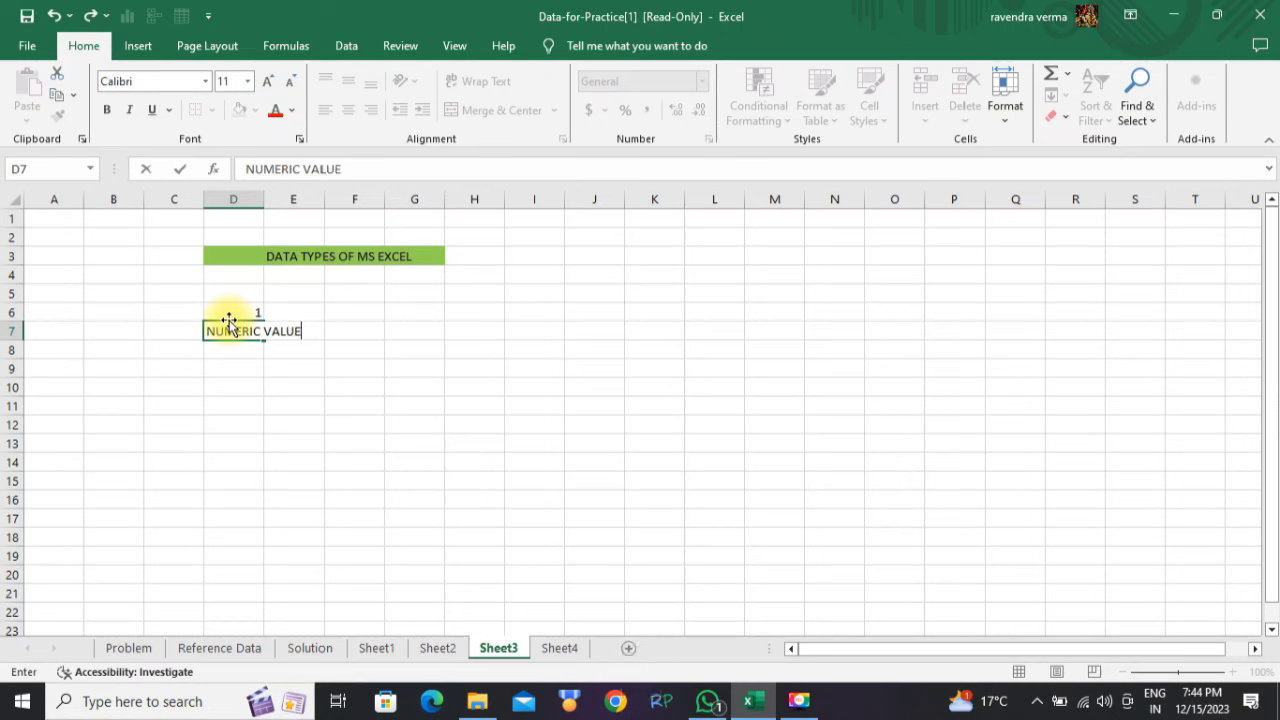
{"action": "left_click", "coordinate": [184, 327]}
- Clear the number from D6 and enter 1 in C7, beside the NUMERIC VALUE label
{"action": "left_click", "coordinate": [243, 318]}
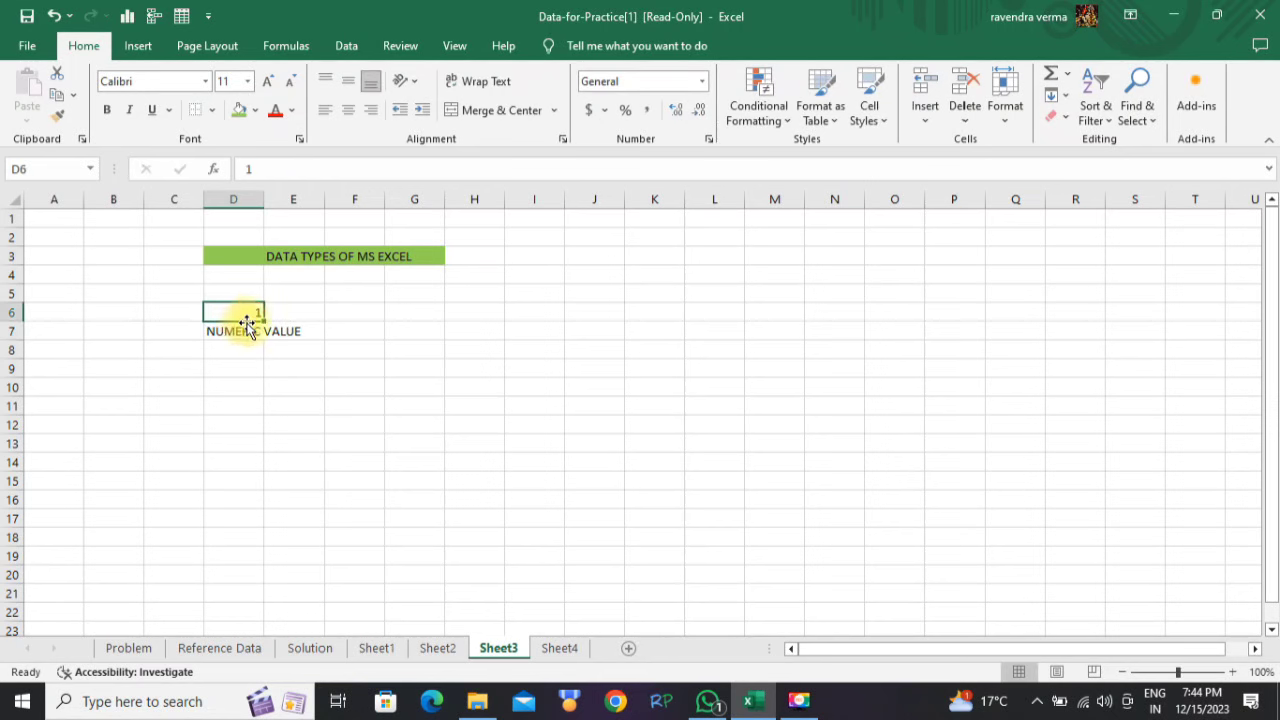
{"action": "key", "text": "Delete"}
{"action": "left_click", "coordinate": [183, 334]}
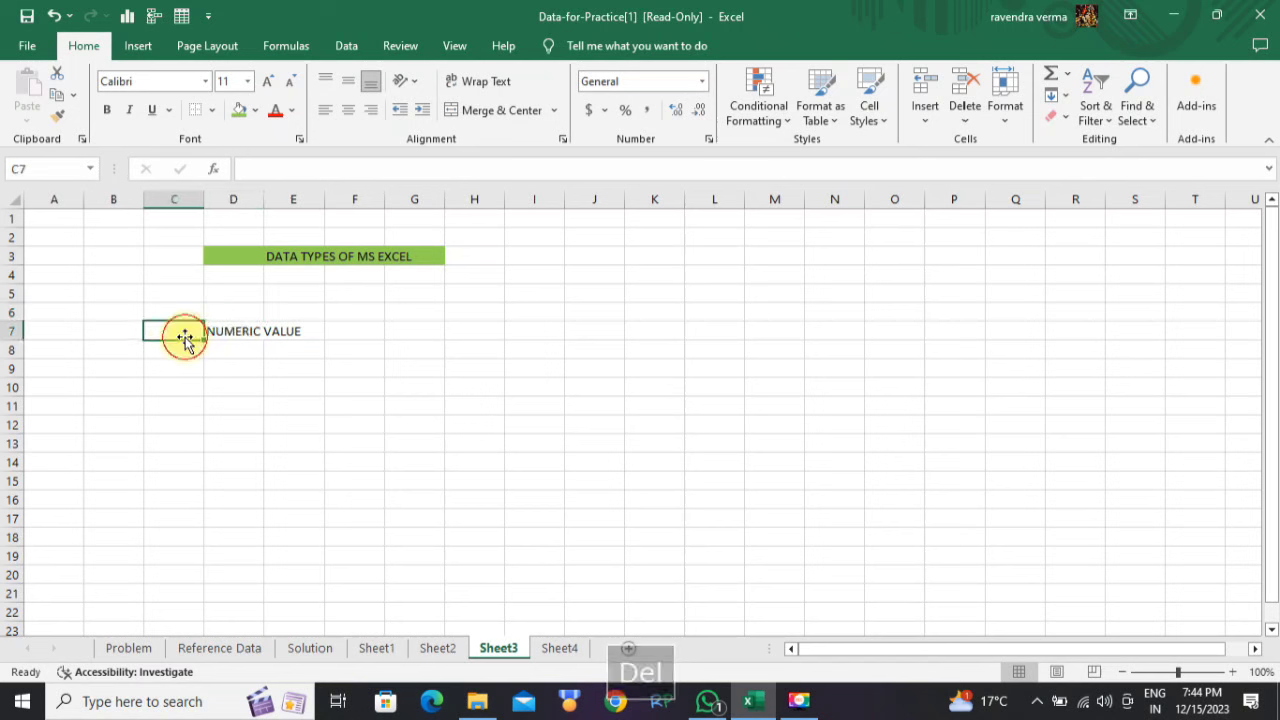
{"action": "type", "text": "1"}
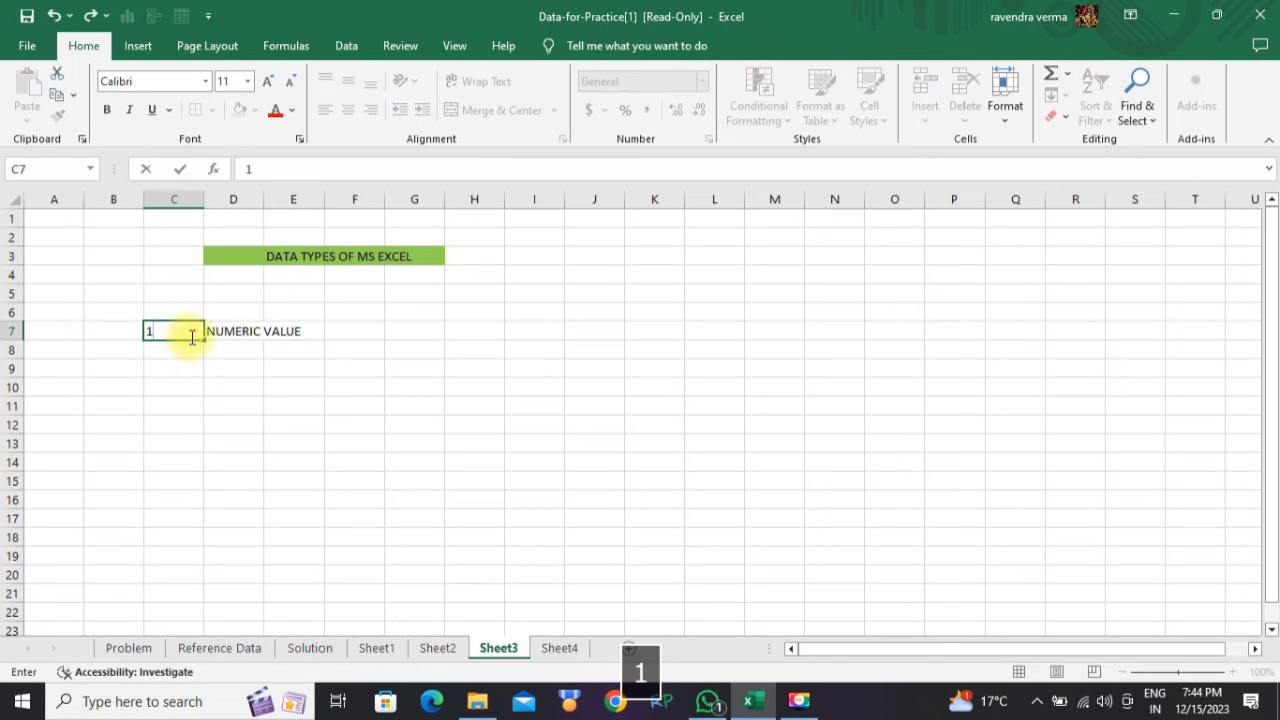
{"action": "left_click", "coordinate": [372, 338]}
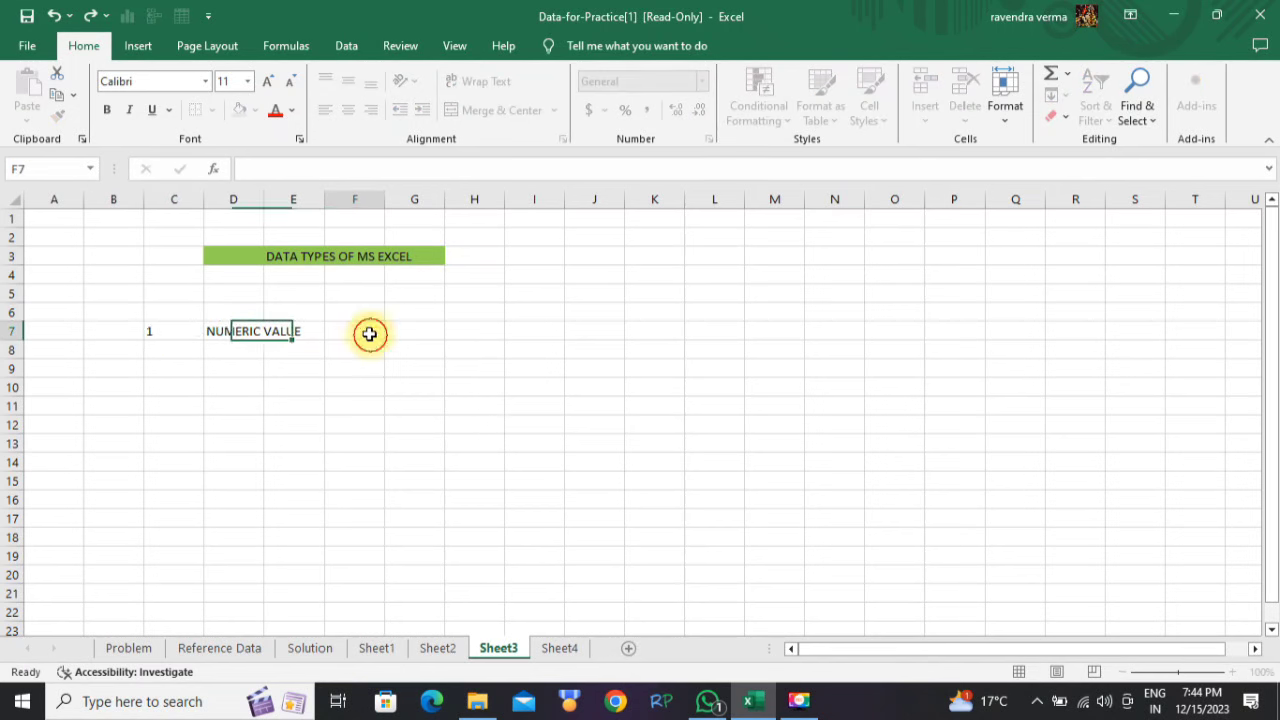
- Auto-fit column D to the width of the NUMERIC VALUE label
{"action": "left_click", "coordinate": [250, 332]}
{"action": "left_click", "coordinate": [365, 331]}
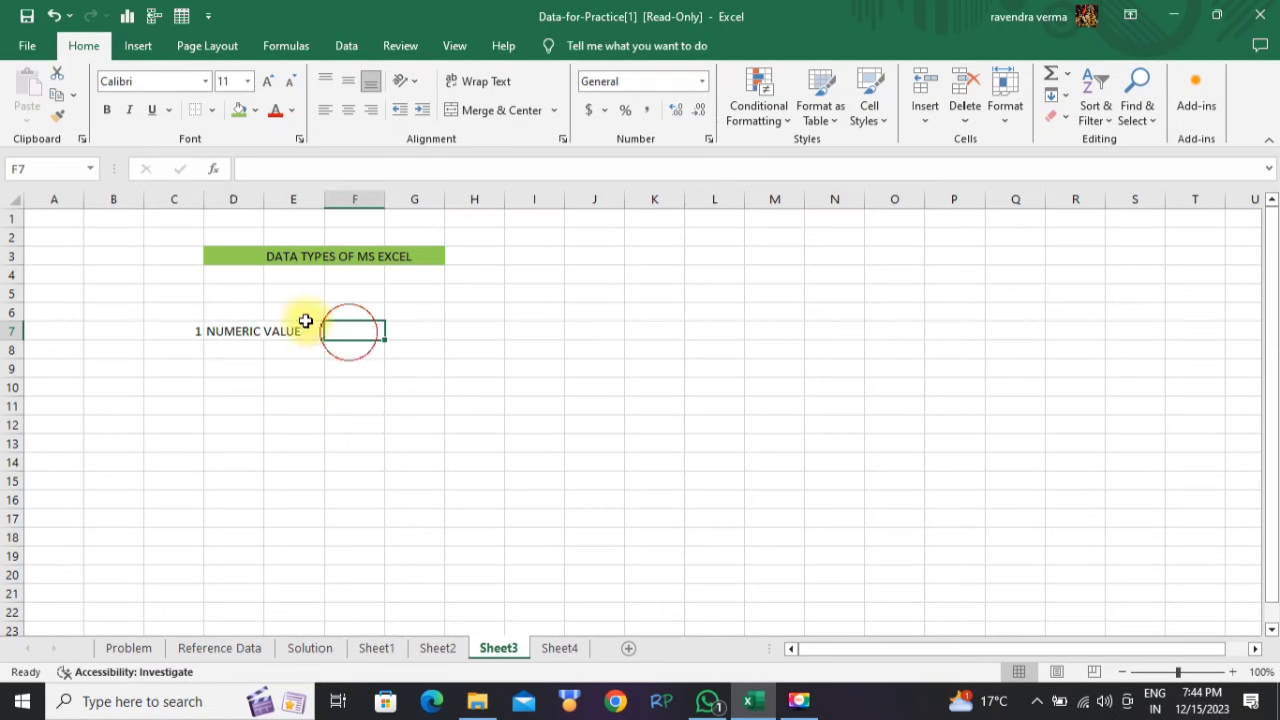
{"action": "left_click_drag", "start_coordinate": [257, 206], "coordinate": [257, 206]}
{"action": "double_click", "coordinate": [257, 206]}
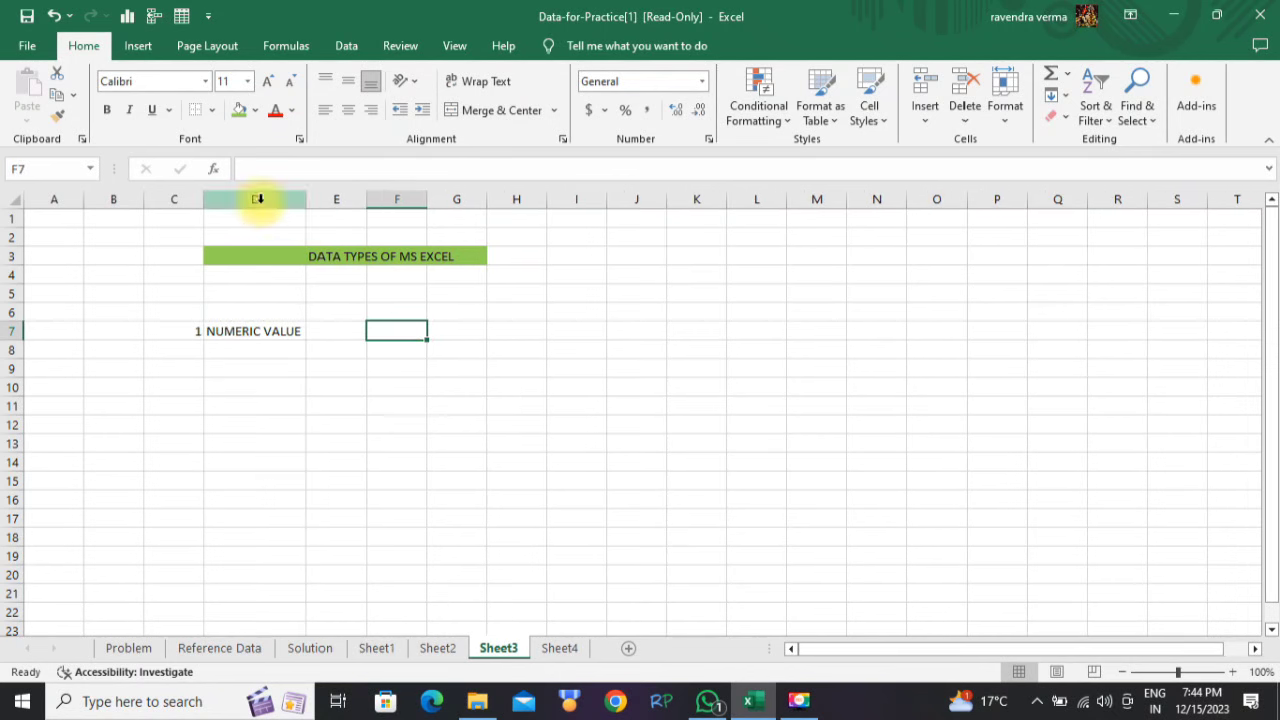
{"action": "left_click", "coordinate": [352, 332]}
{"action": "type", "text": "2"}
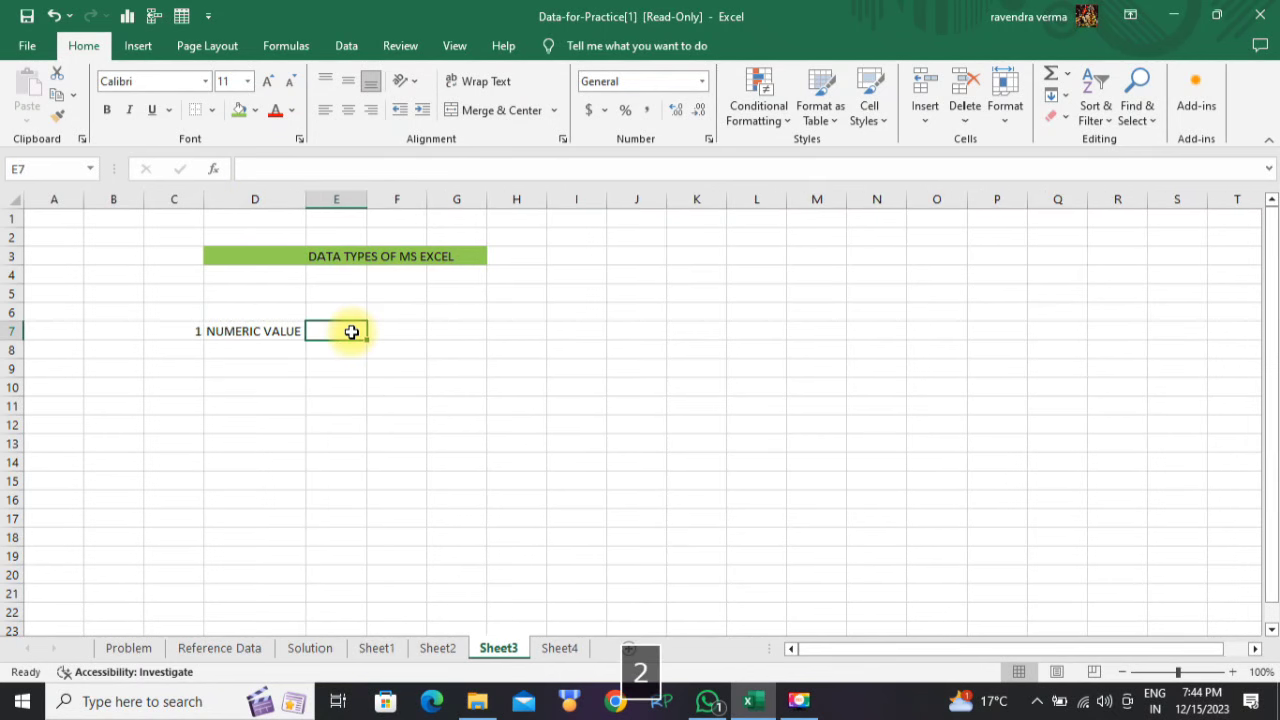
{"action": "type", "text": "TE"}
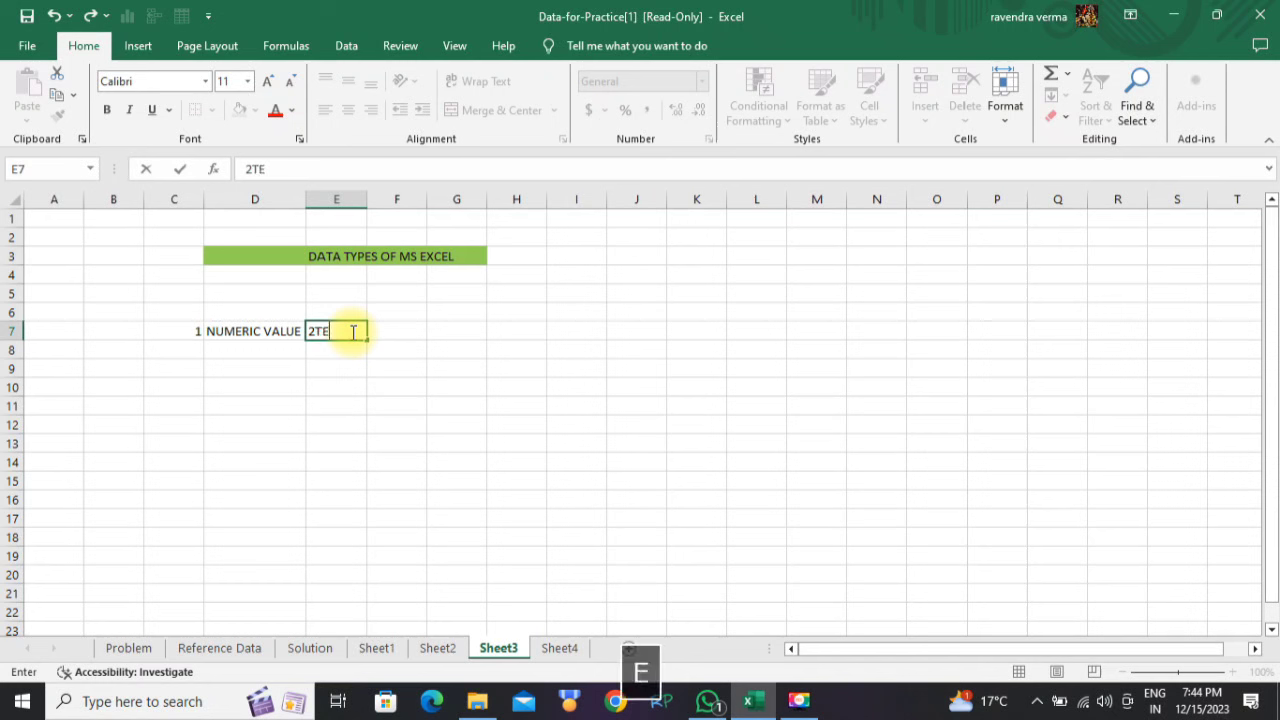
{"action": "key", "text": "BackSpace"}
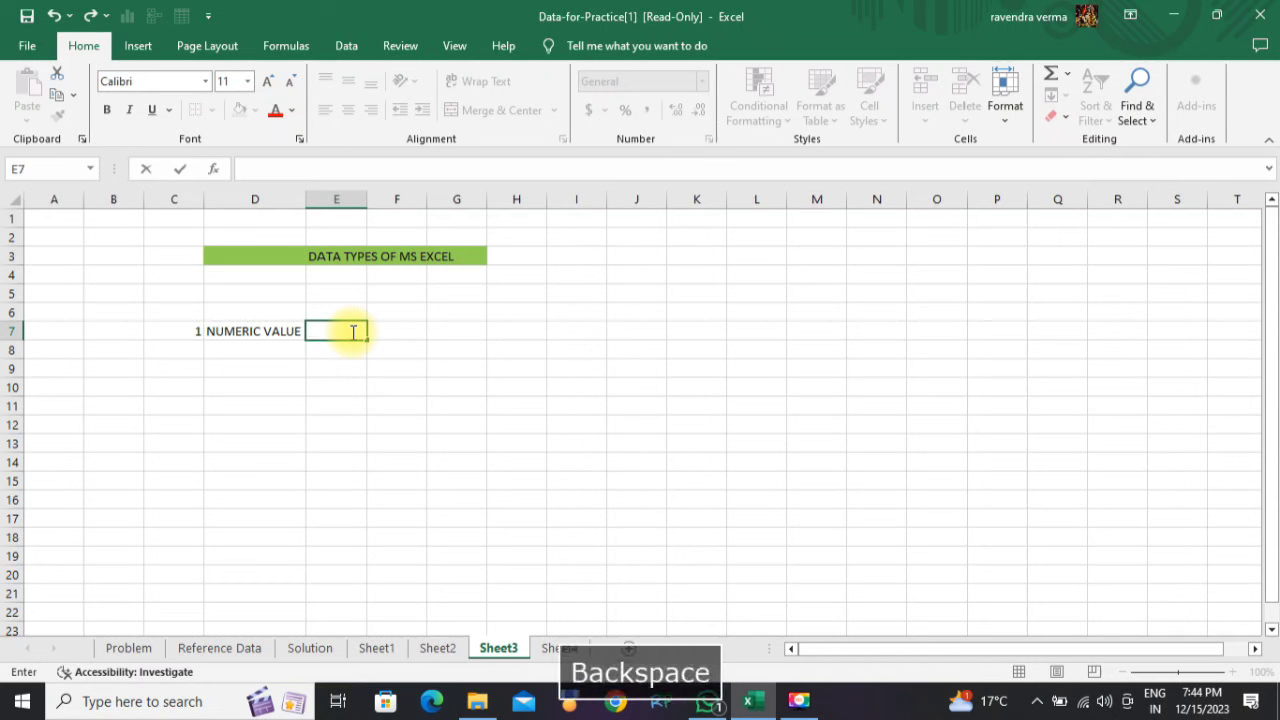
{"action": "left_click", "coordinate": [255, 350]}
{"action": "left_click", "coordinate": [228, 367]}
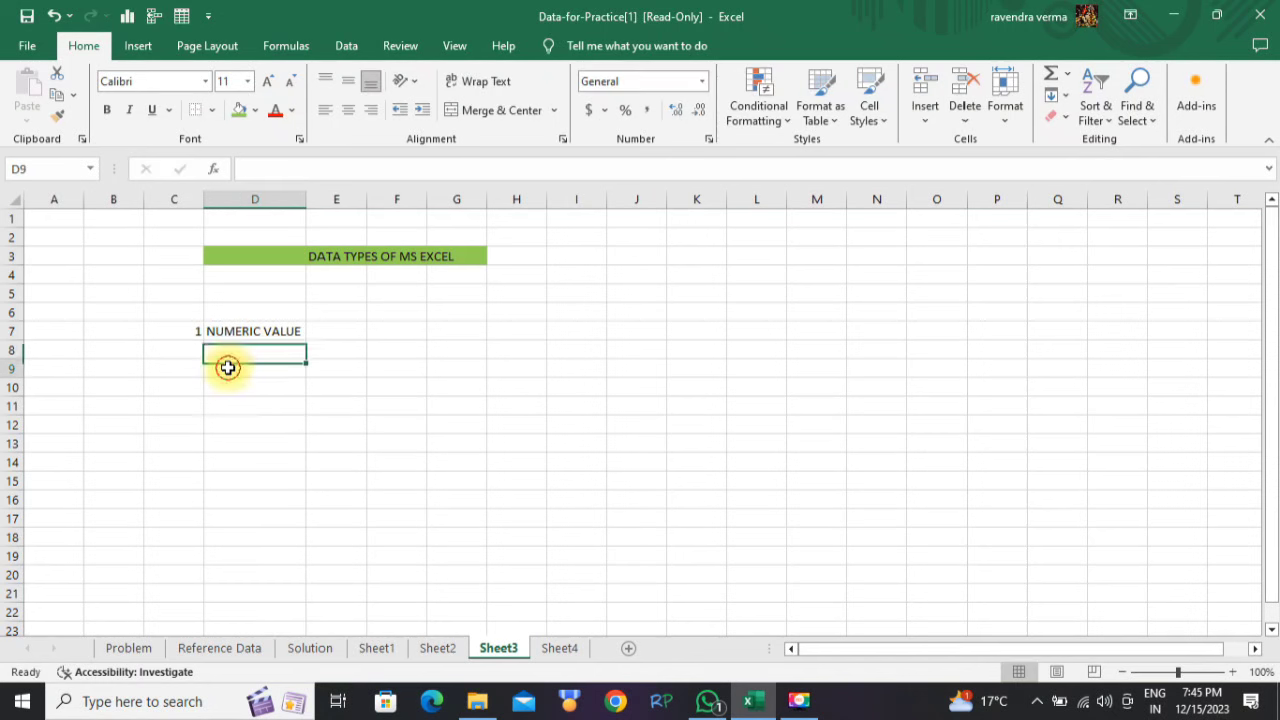
{"action": "left_click", "coordinate": [214, 348]}
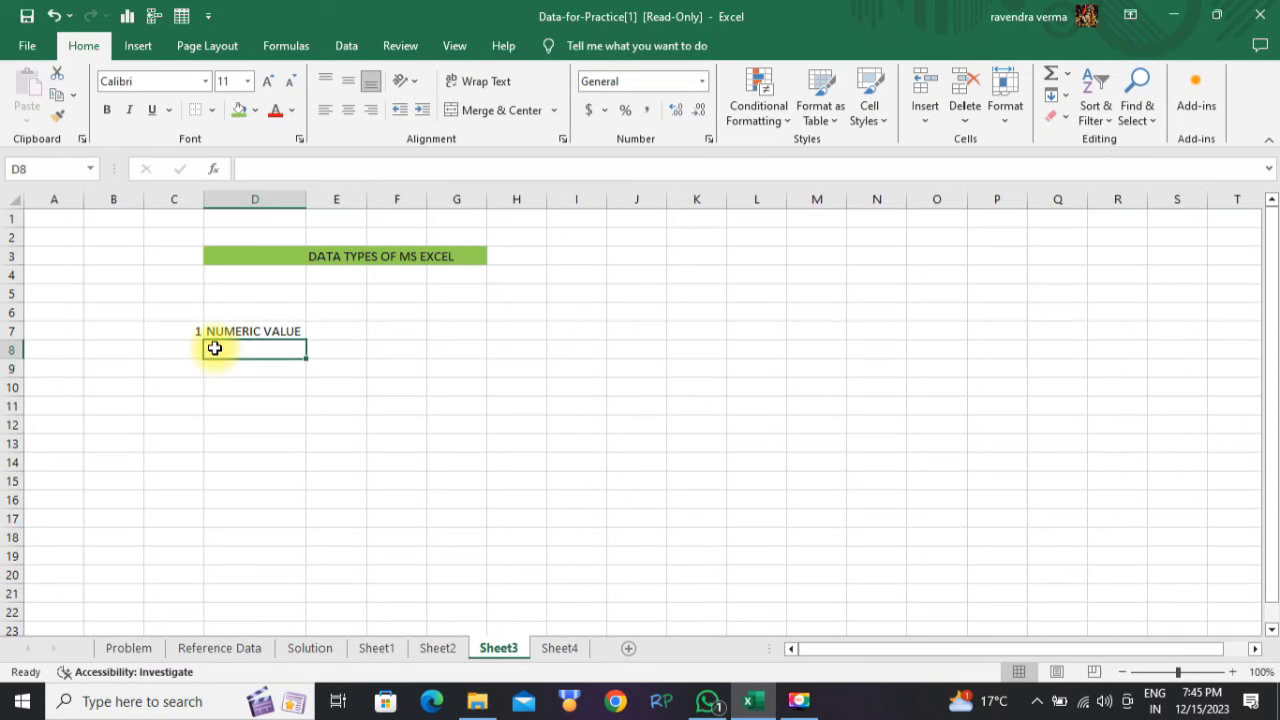
{"action": "left_click_drag", "start_coordinate": [214, 348], "coordinate": [212, 394]}
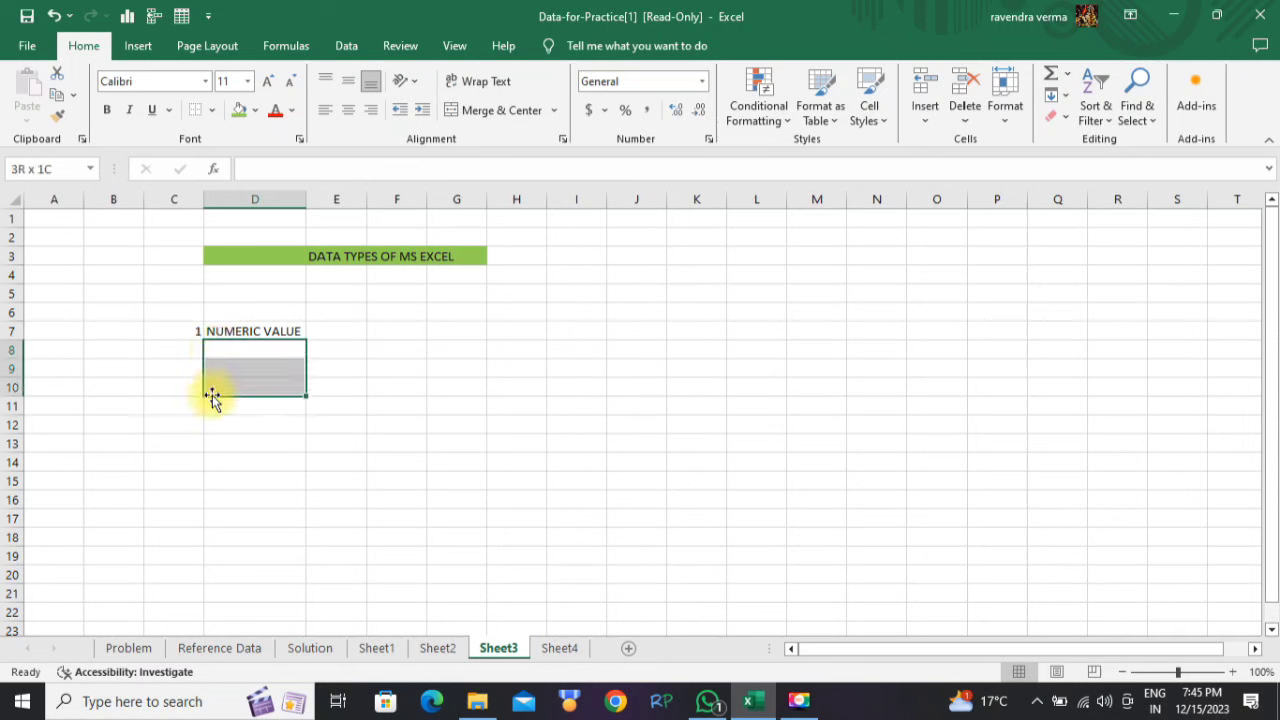
{"action": "left_click", "coordinate": [218, 402]}
- Enter the heading NUMBERS in cell D9, two rows below the NUMERIC VALUE label
{"action": "left_click", "coordinate": [248, 352]}
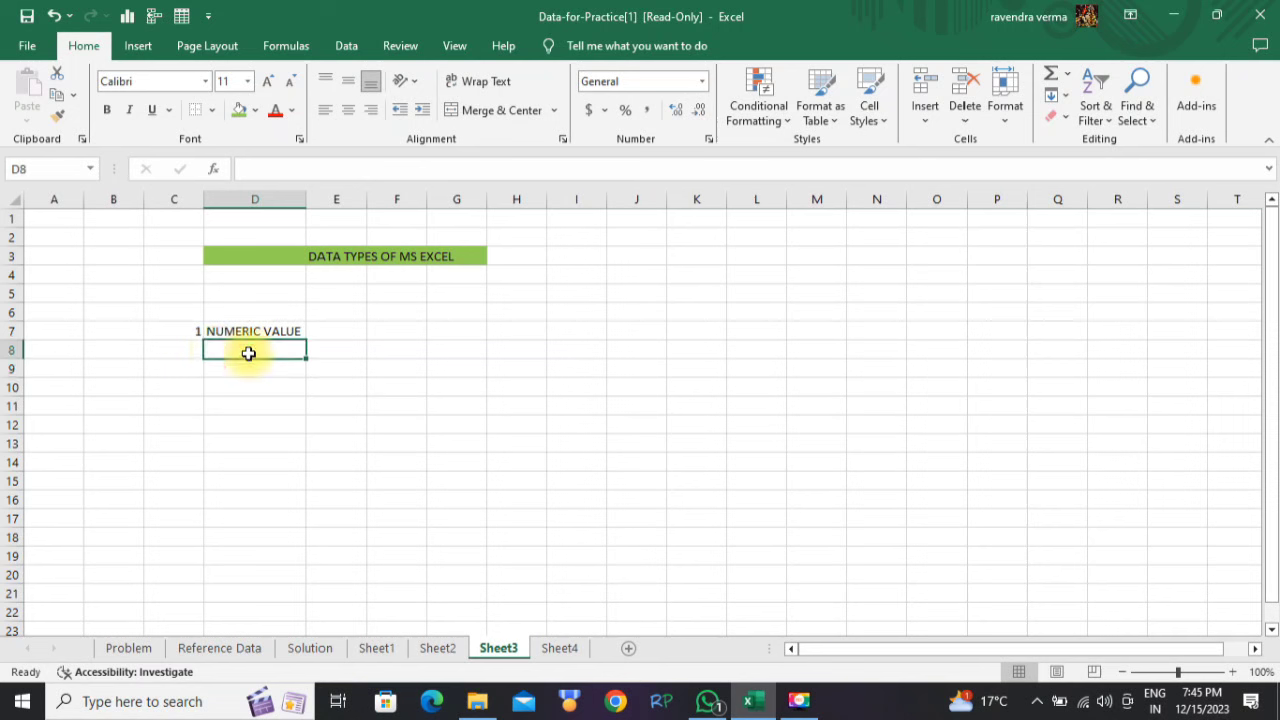
{"action": "key", "text": "Down"}
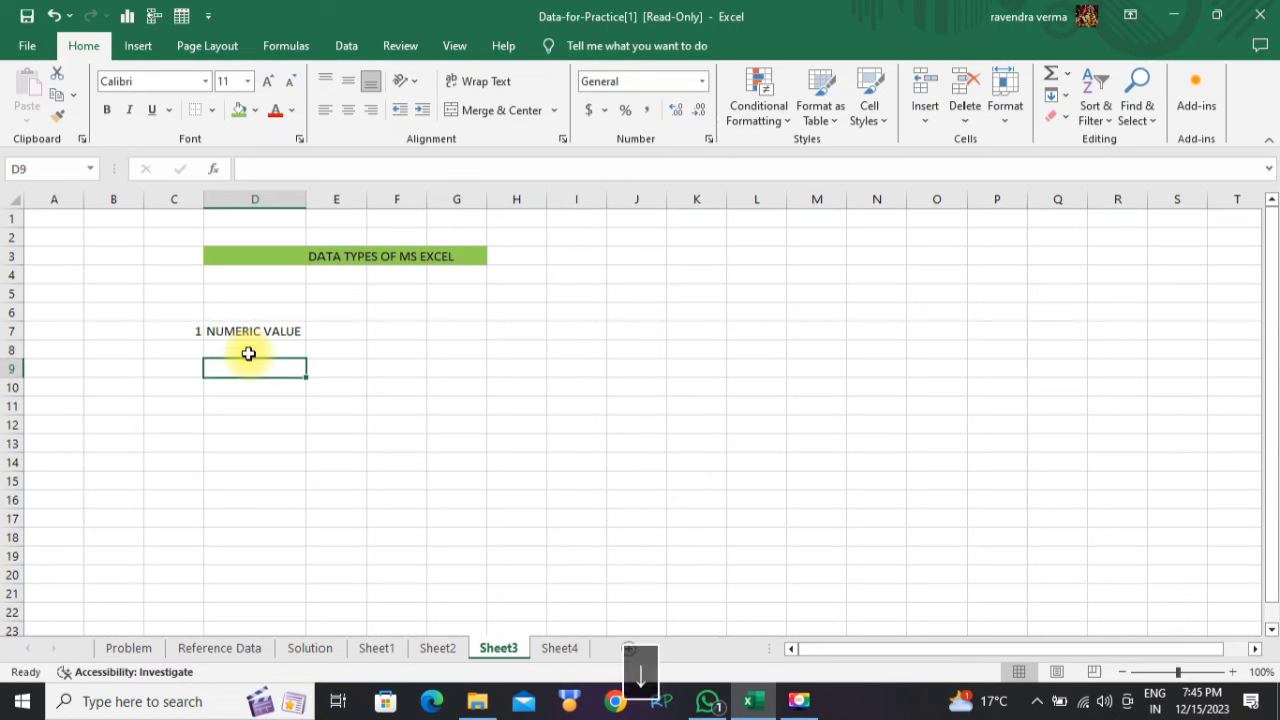
{"action": "type", "text": "NU"}
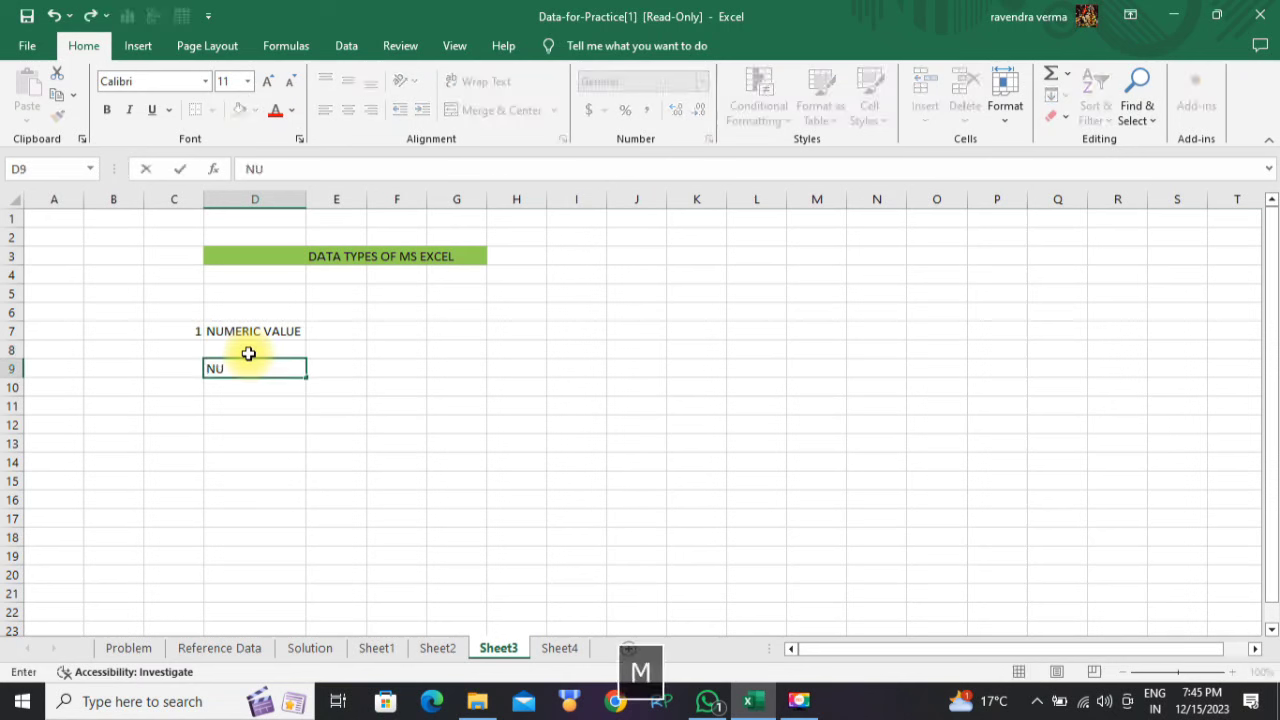
{"action": "type", "text": "MBERS"}
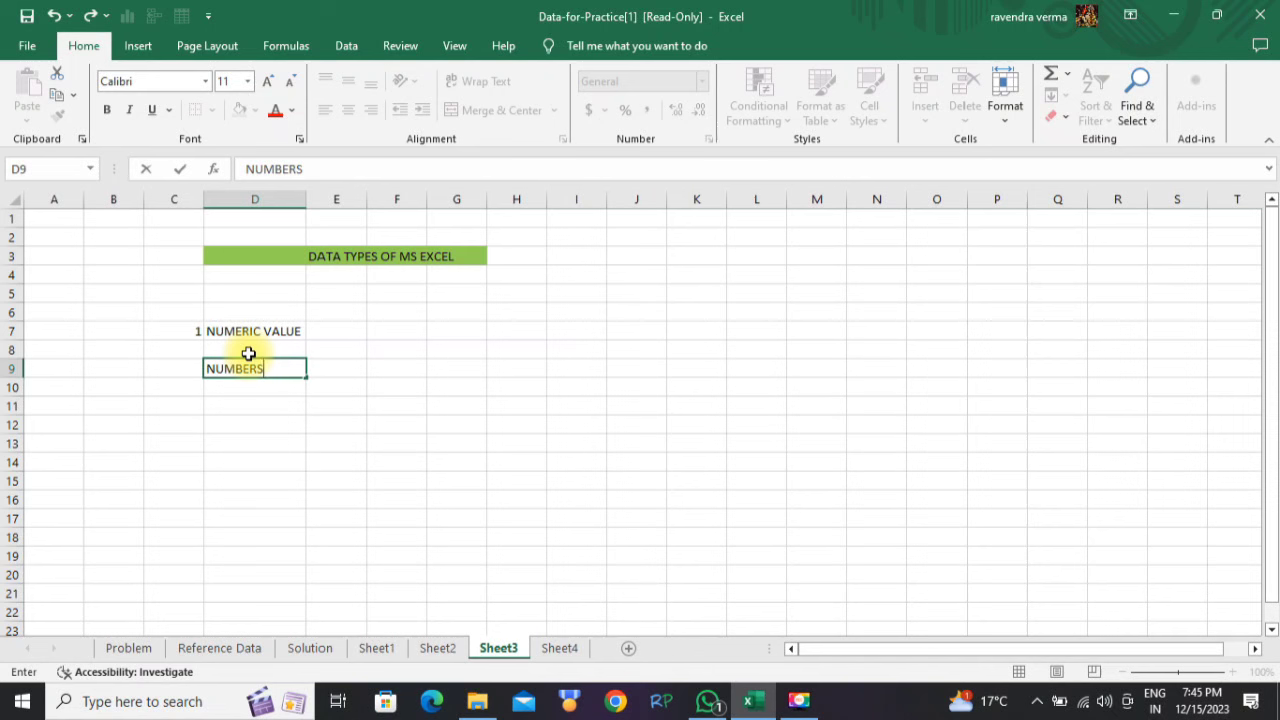
- Enter the heading CHARACTERS in cell E9 and widen column E so the heading fits
{"action": "key", "text": "Right"}
{"action": "type", "text": "CHARA"}
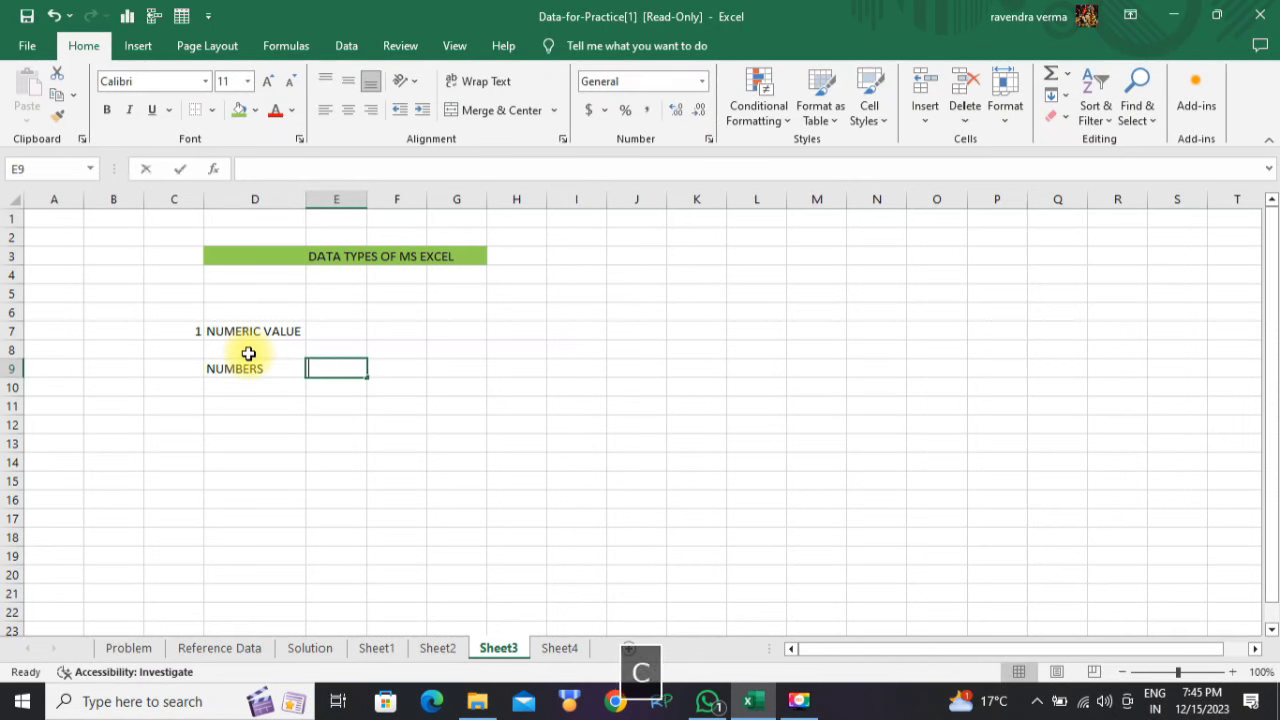
{"action": "type", "text": "C"}
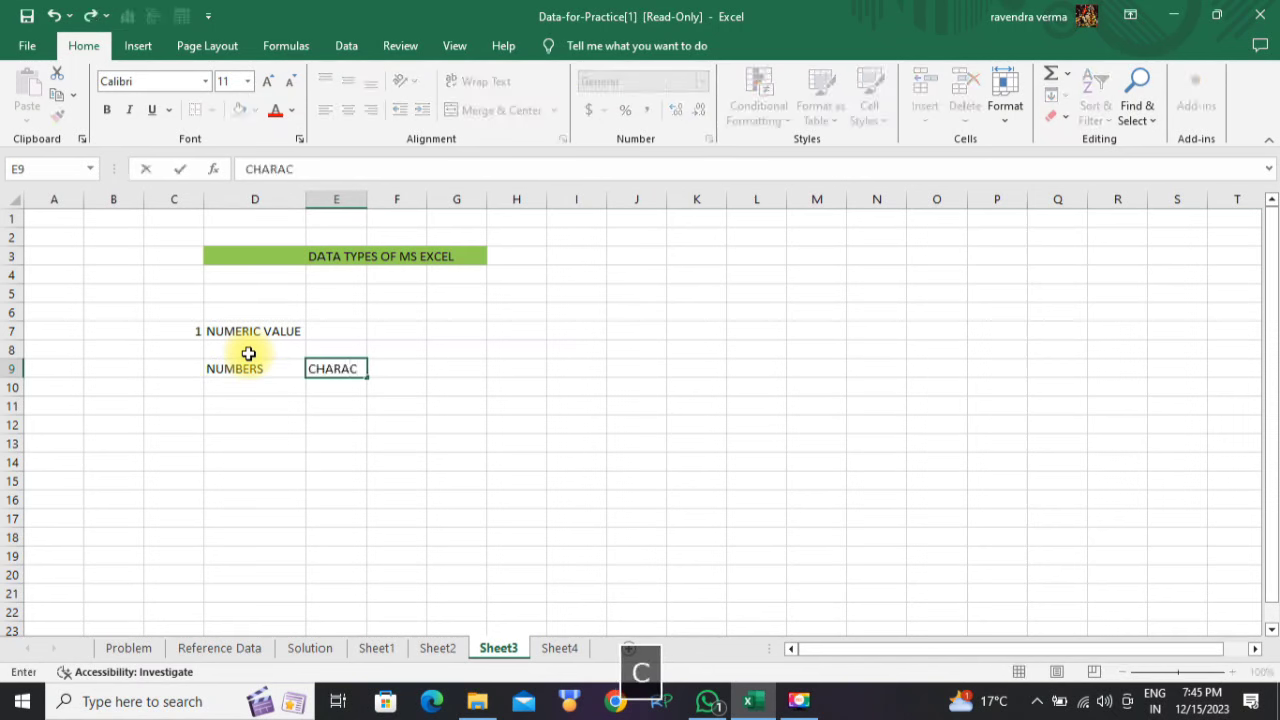
{"action": "type", "text": "TERS"}
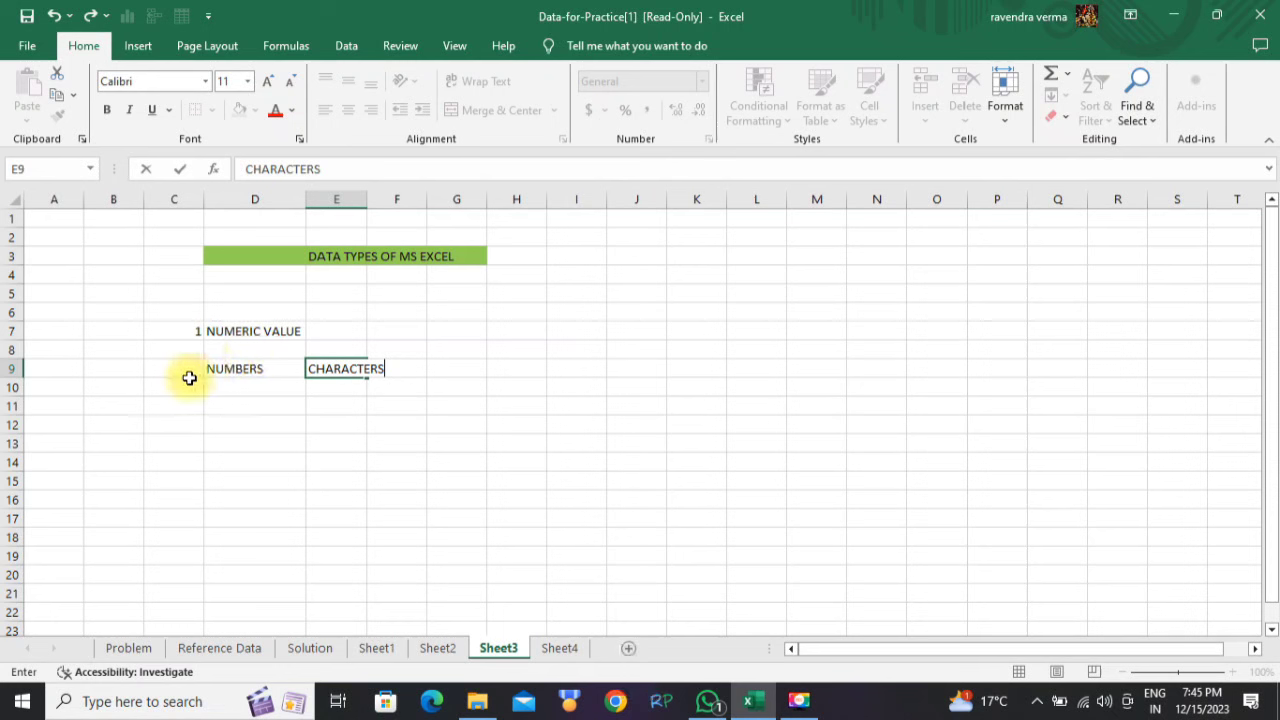
{"action": "left_click", "coordinate": [251, 407]}
{"action": "left_click", "coordinate": [346, 370]}
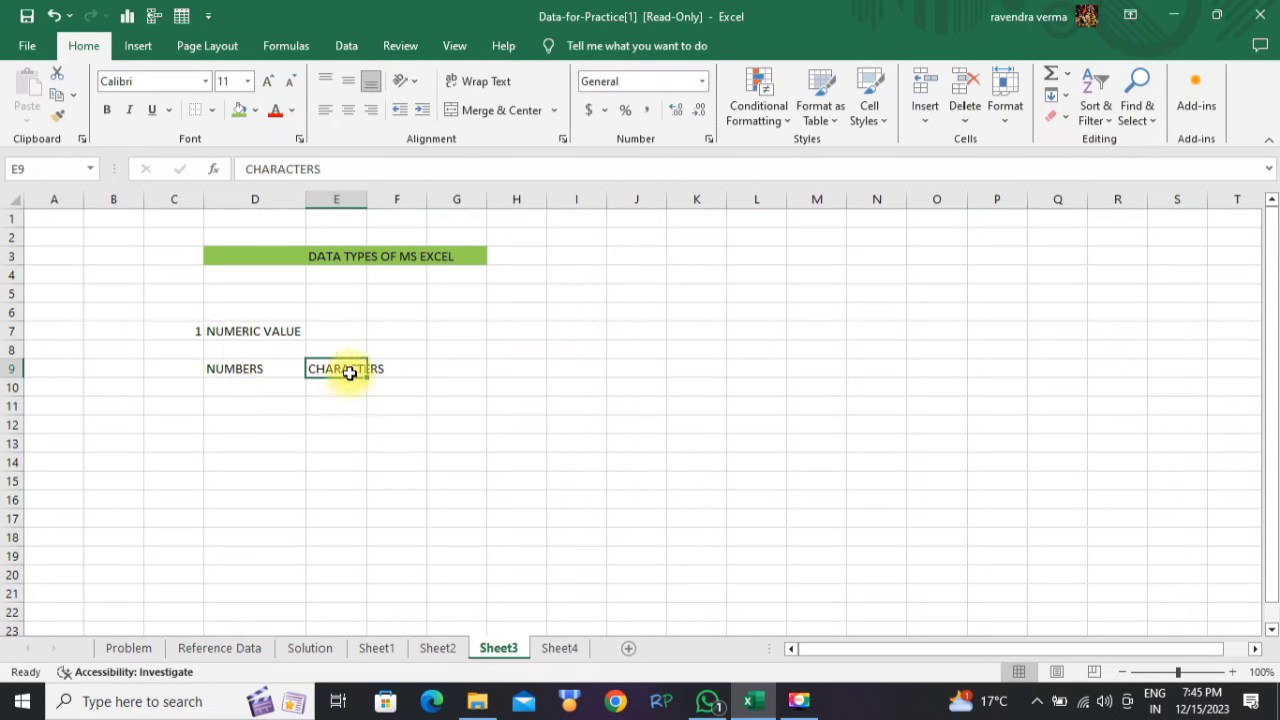
{"action": "left_click_drag", "start_coordinate": [367, 206], "coordinate": [461, 206]}
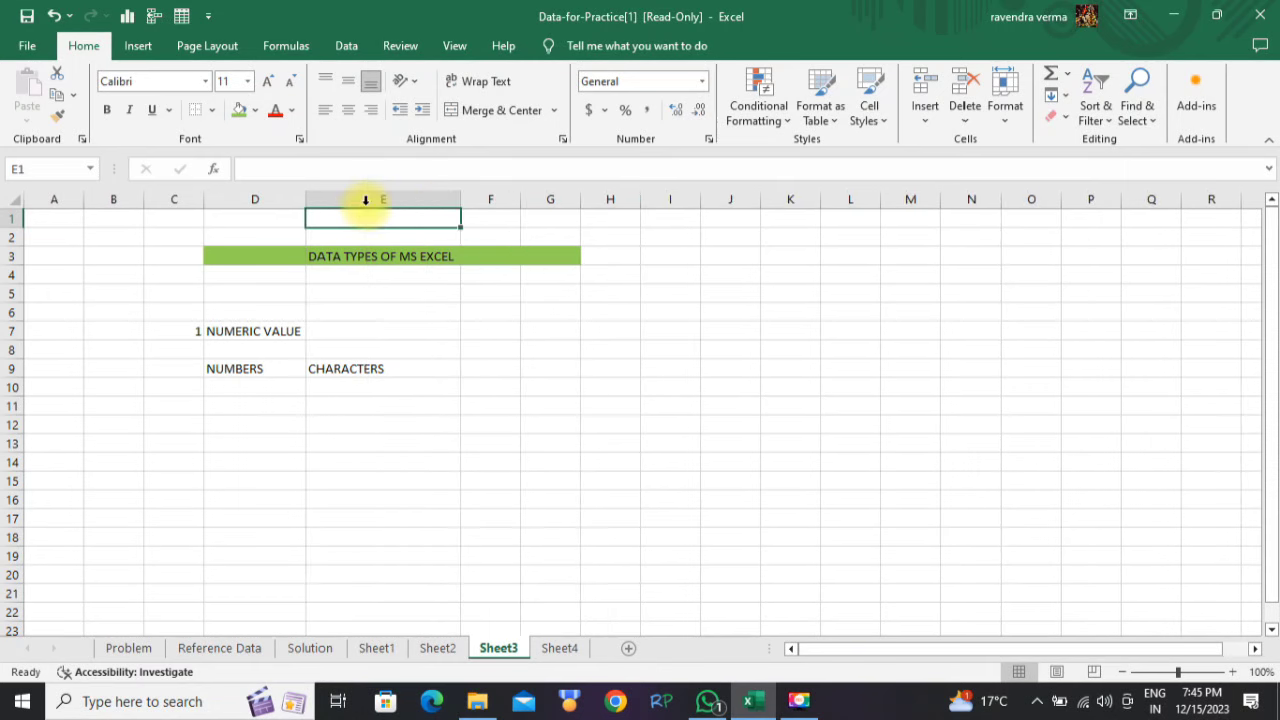
- Enter the numbers 0 through 4 in cells D10 to D14, under the NUMBERS heading
{"action": "left_click", "coordinate": [290, 385]}
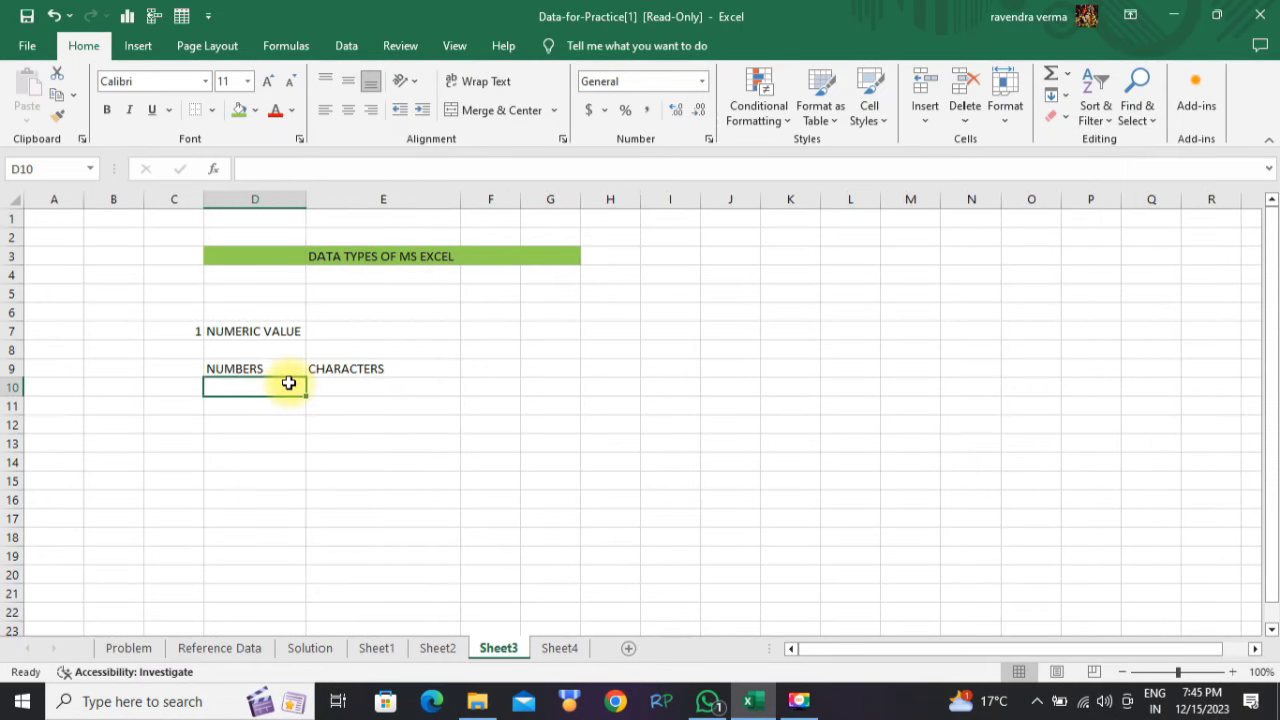
{"action": "type", "text": "1"}
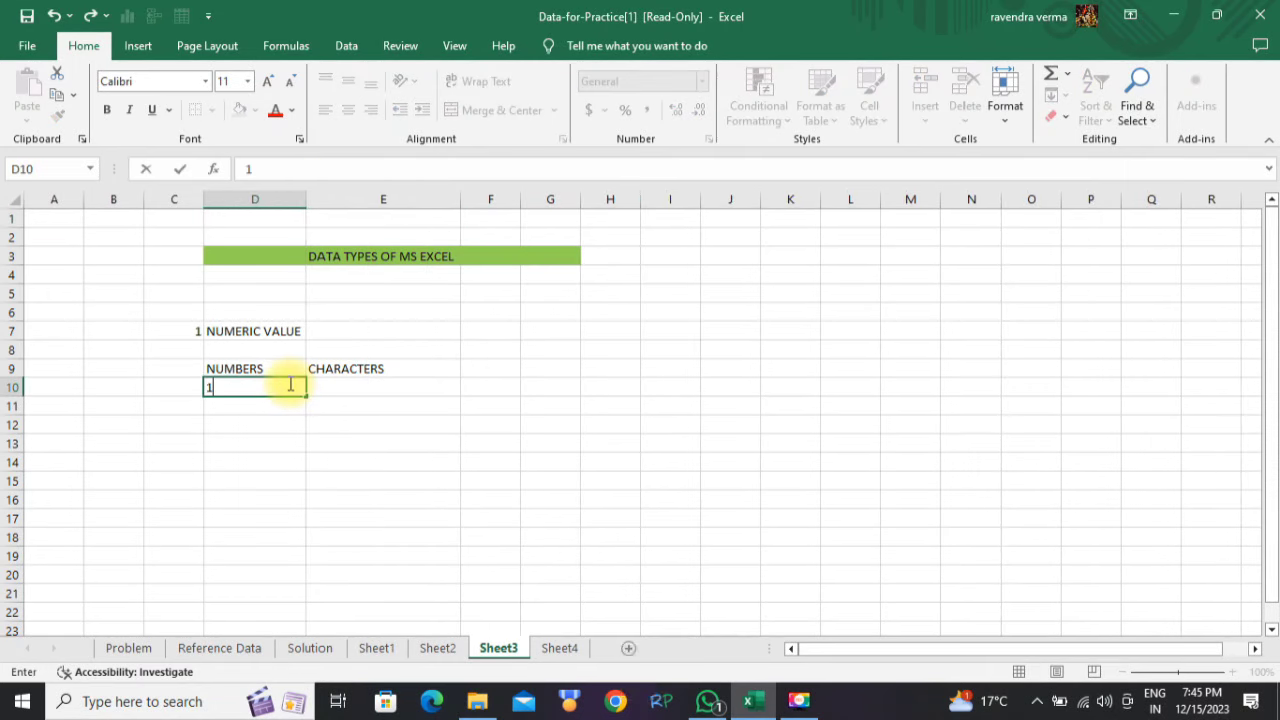
{"action": "key", "text": "BackSpace"}
{"action": "type", "text": "0"}
{"action": "key", "text": "Down"}
{"action": "type", "text": "1"}
{"action": "key", "text": "Down"}
{"action": "type", "text": "2"}
{"action": "key", "text": "Down"}
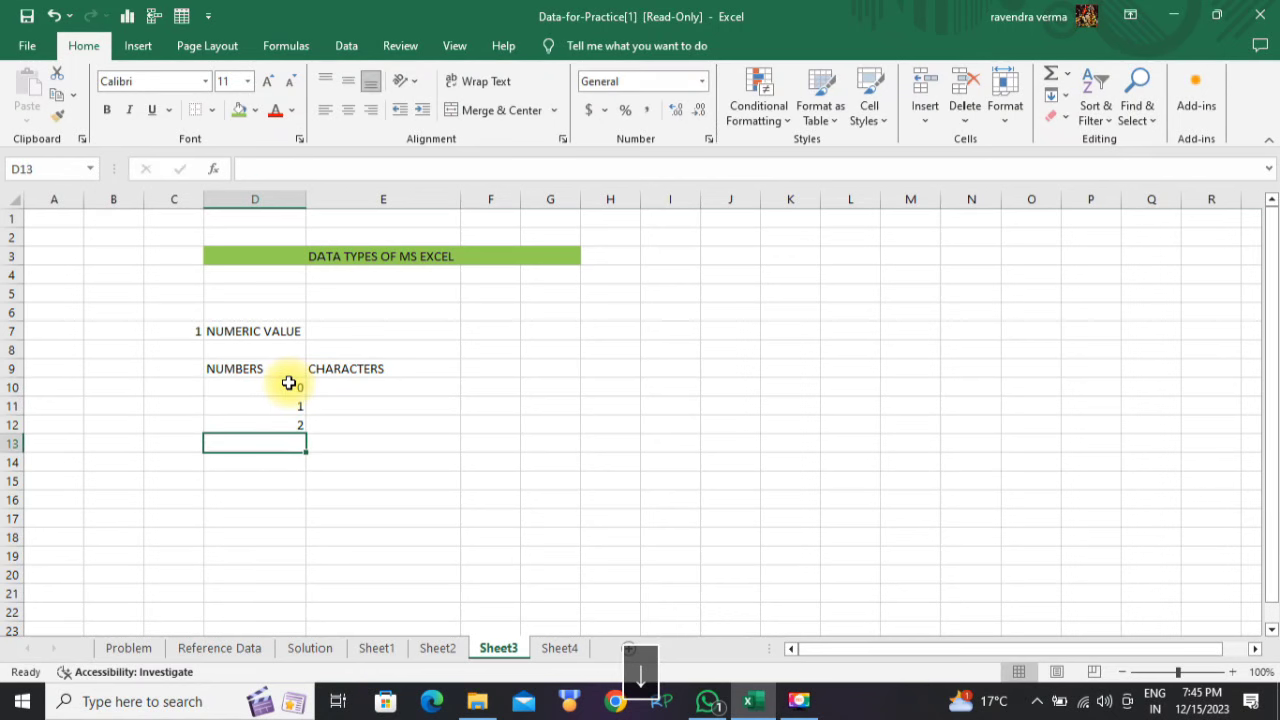
{"action": "type", "text": "3"}
{"action": "key", "text": "Down"}
{"action": "type", "text": "4"}
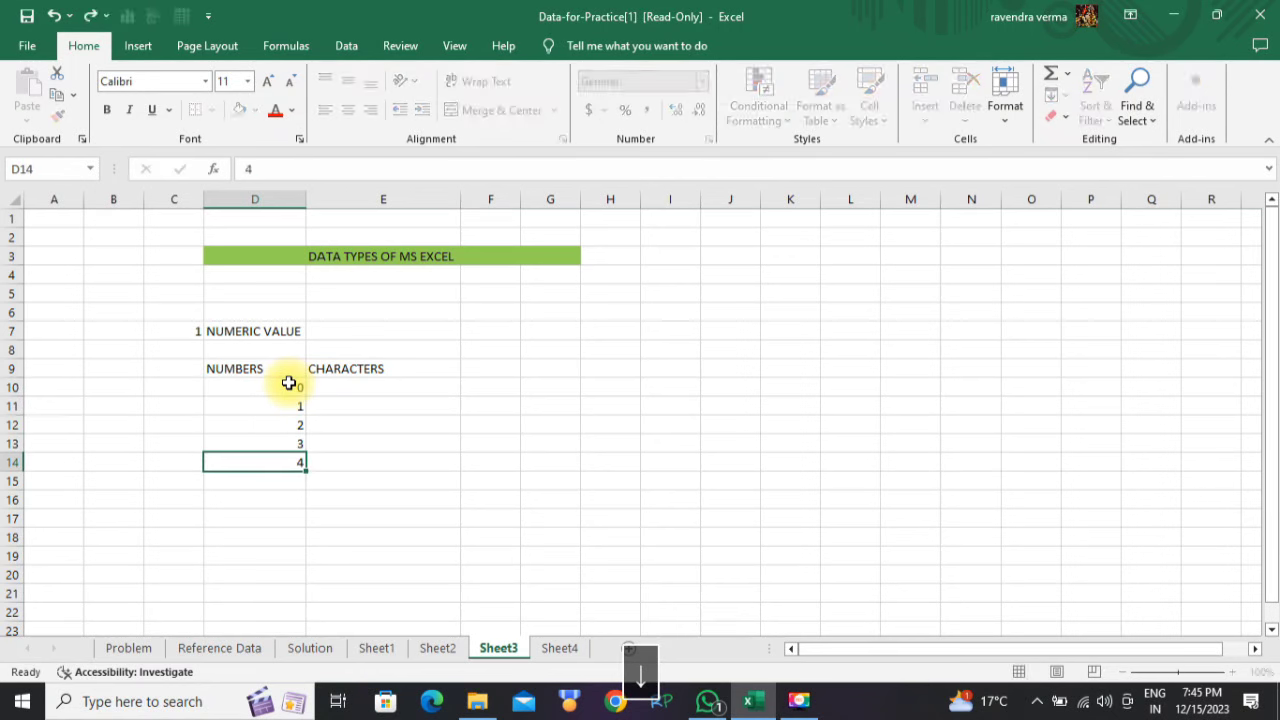
{"action": "key", "text": "Down"}
{"action": "key", "text": "Down"}
{"action": "key", "text": "Up"}
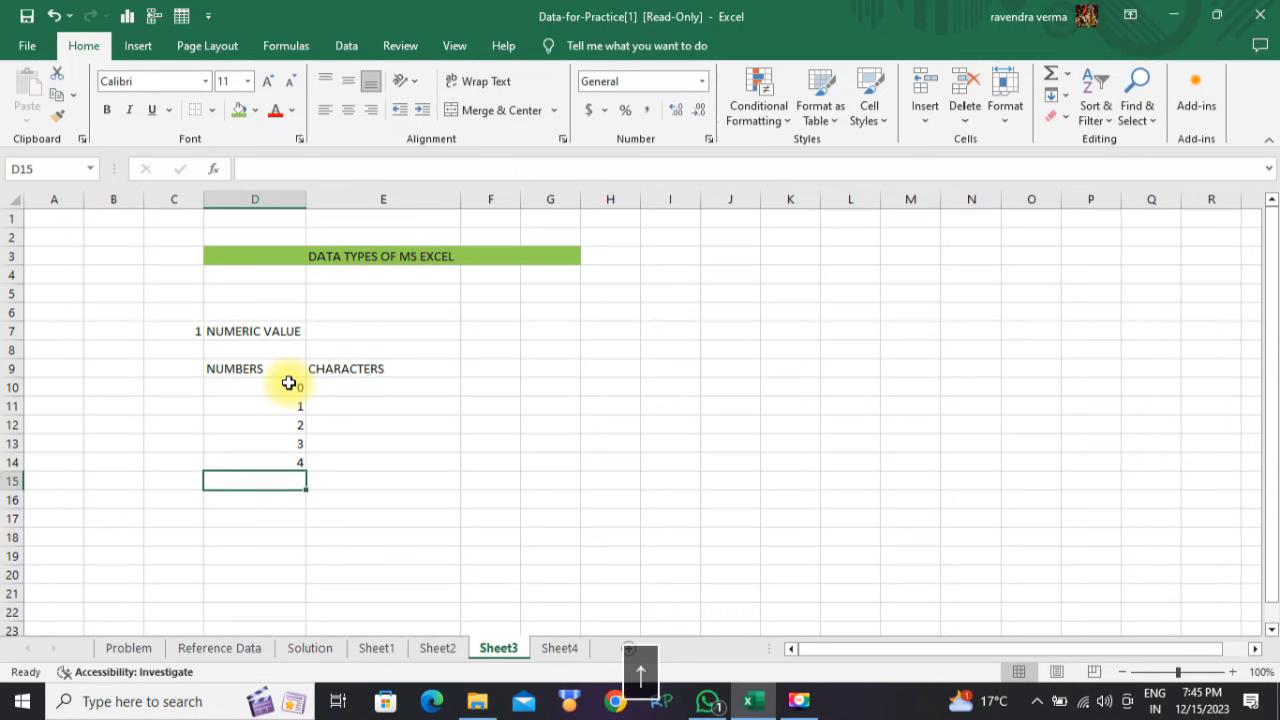
- Continue the NUMBERS column with 5 through 9 in cells D15 to D19, correcting D18 to 8
{"action": "type", "text": "5"}
{"action": "key", "text": "Down"}
{"action": "type", "text": "6"}
{"action": "key", "text": "Down"}
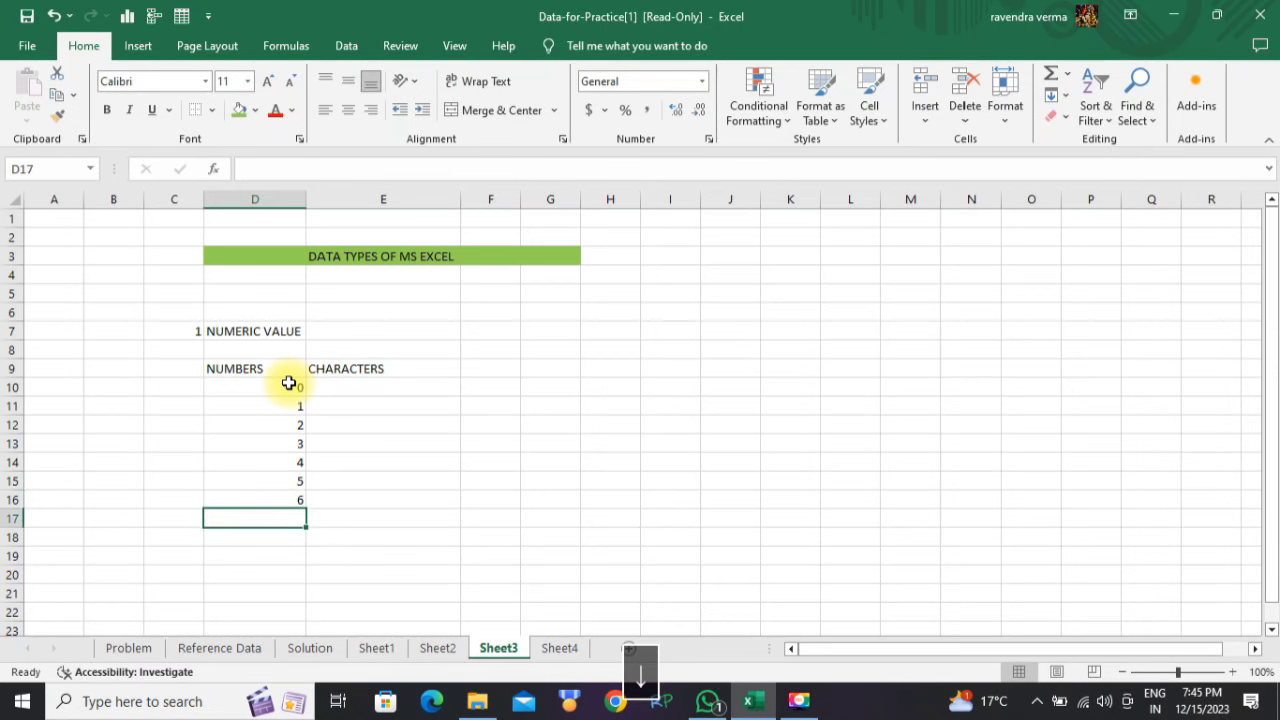
{"action": "type", "text": "7"}
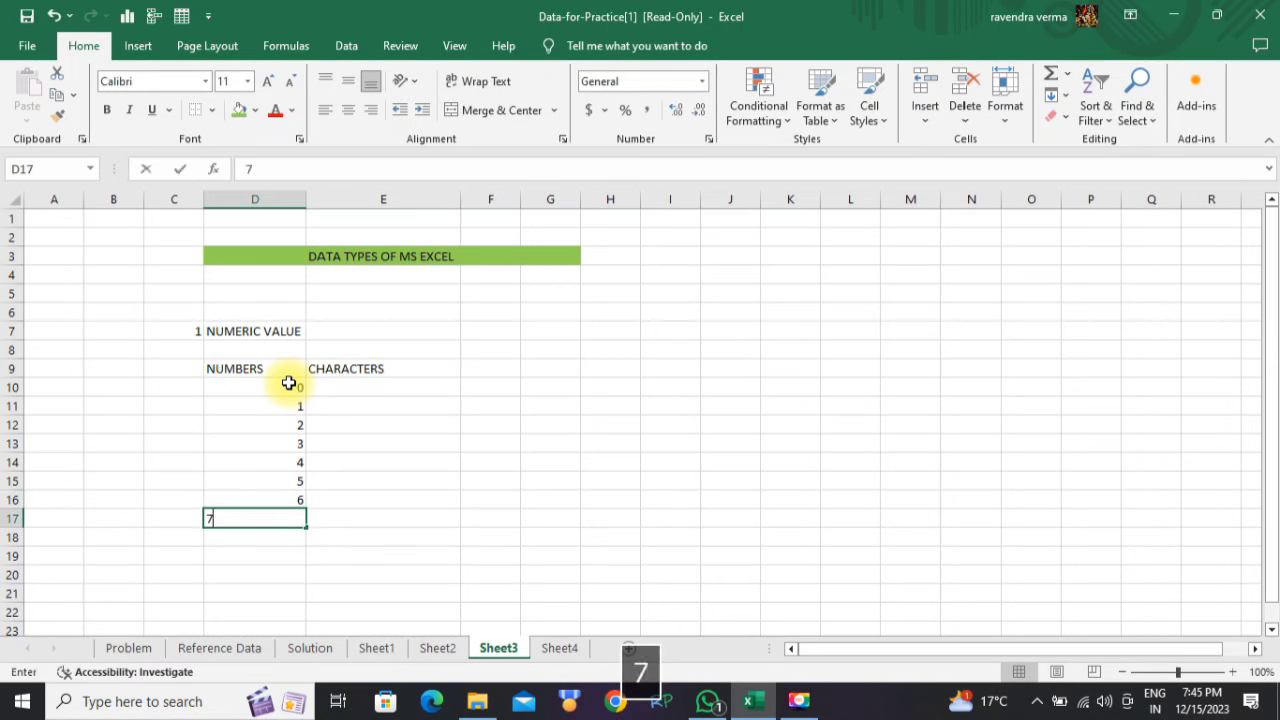
{"action": "key", "text": "Down"}
{"action": "type", "text": "9"}
{"action": "key", "text": "Down"}
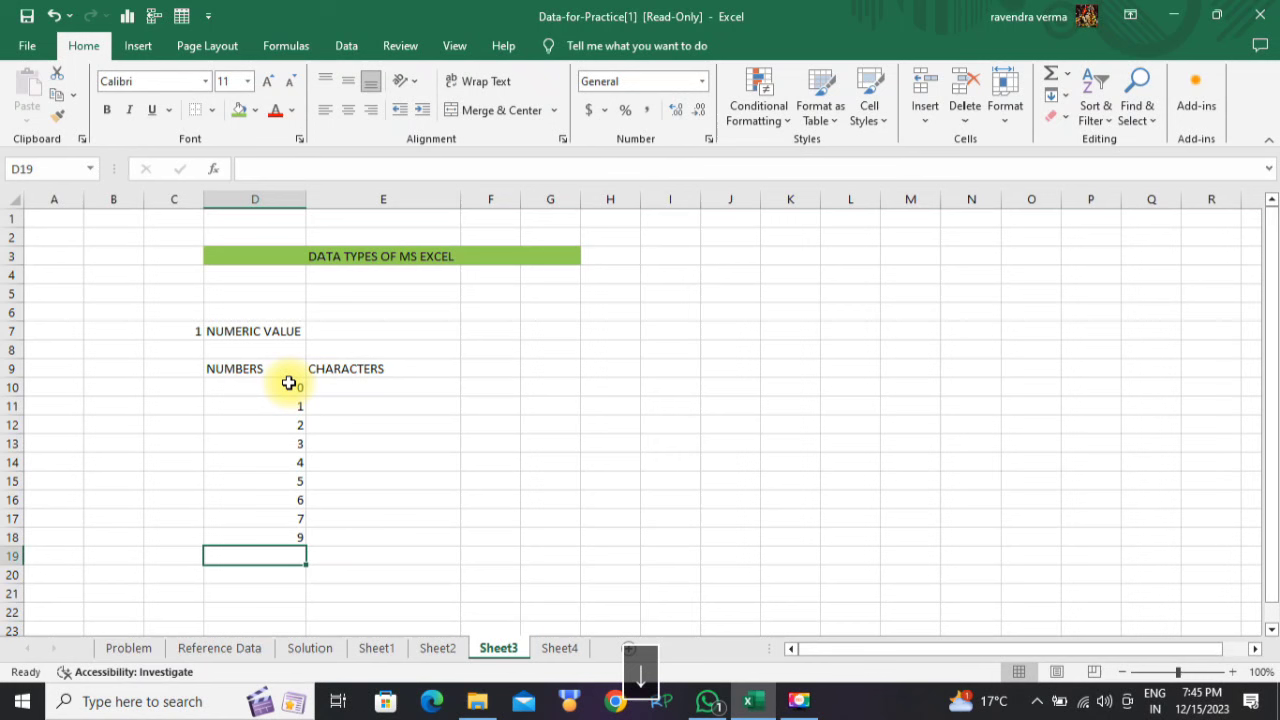
{"action": "key", "text": "Up"}
{"action": "key", "text": "Delete"}
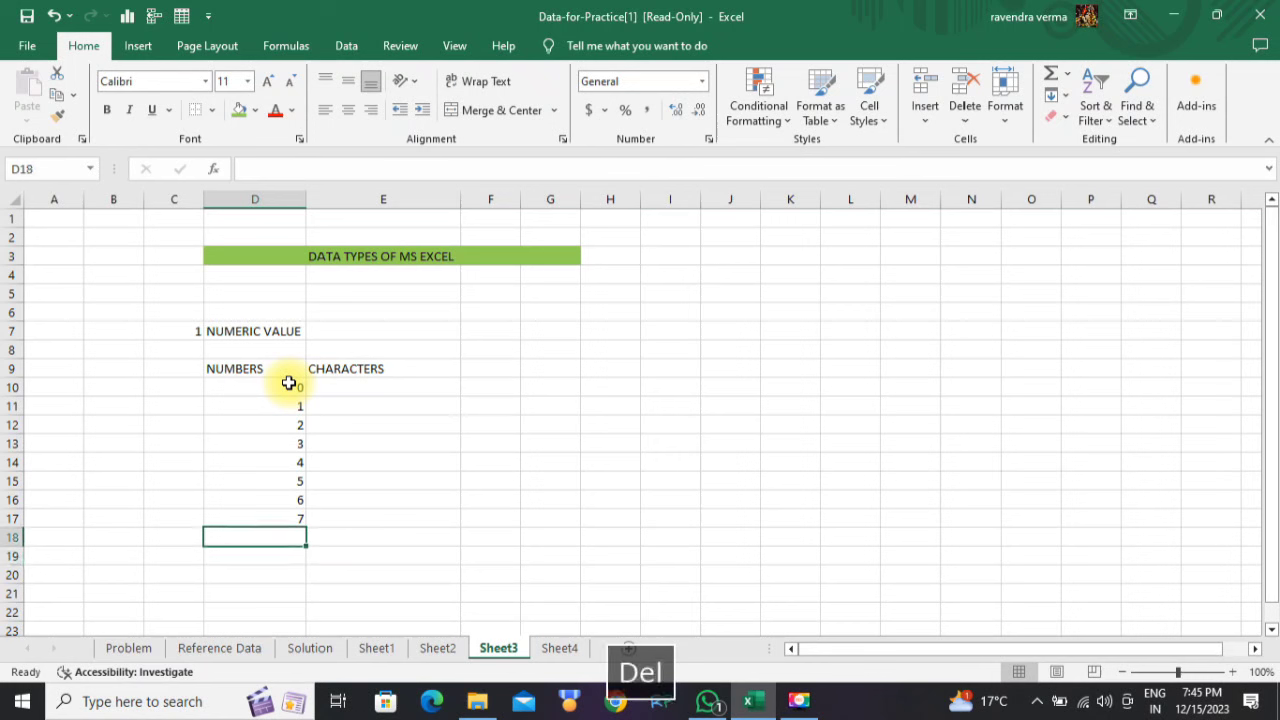
{"action": "type", "text": "8"}
{"action": "key", "text": "Down"}
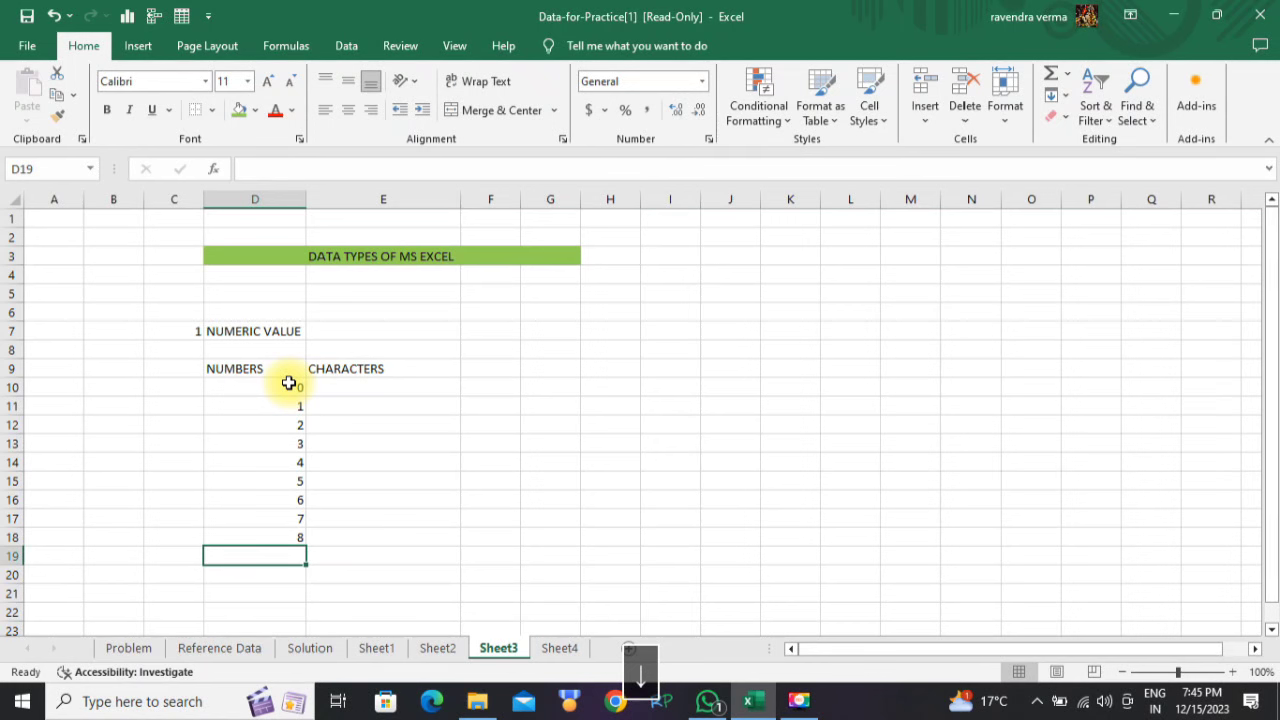
{"action": "type", "text": "9"}
{"action": "key", "text": "Down"}
{"action": "key", "text": "Up"}
{"action": "key", "text": "Up"}
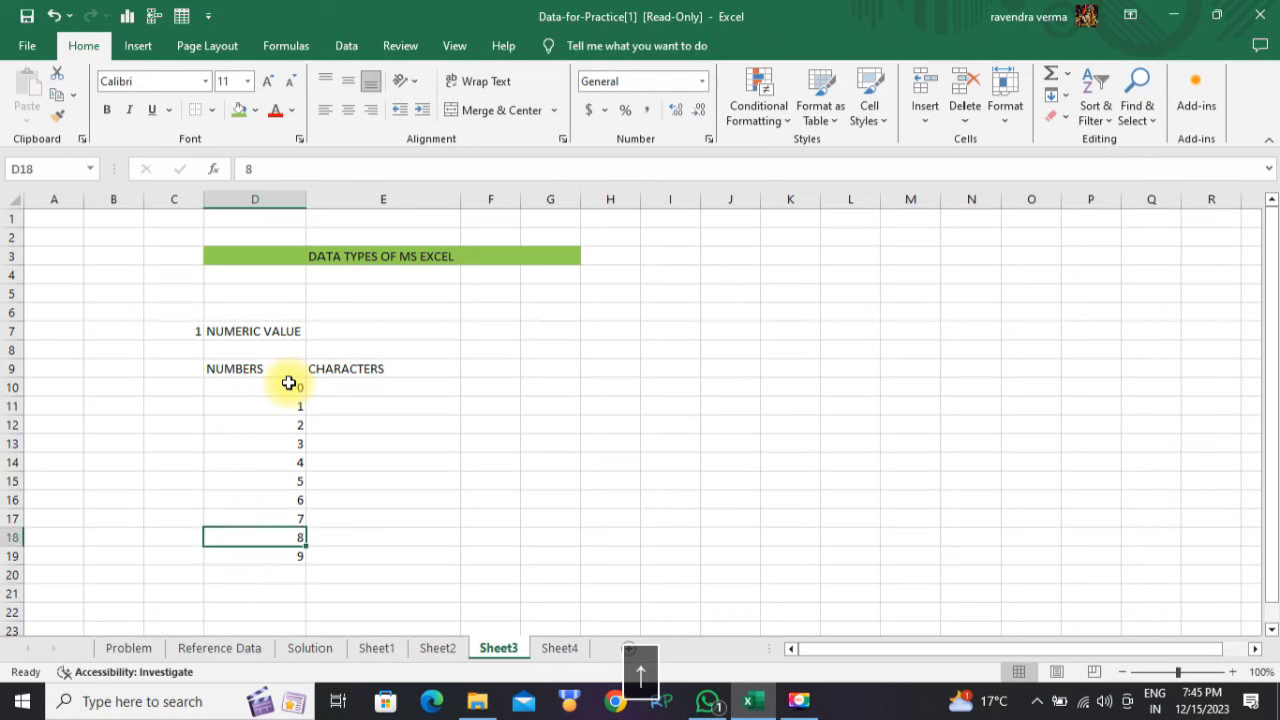
- Enter a comma in E10 and a period in E11, under the CHARACTERS heading
{"action": "key", "text": "Right"}
{"action": "key", "text": "Up"}
{"action": "key", "text": "Up"}
{"action": "key", "text": "Up"}
{"action": "key", "text": "Up"}
{"action": "key", "text": "Up"}
{"action": "key", "text": "Up"}
{"action": "key", "text": "Up"}
{"action": "key", "text": "Up"}
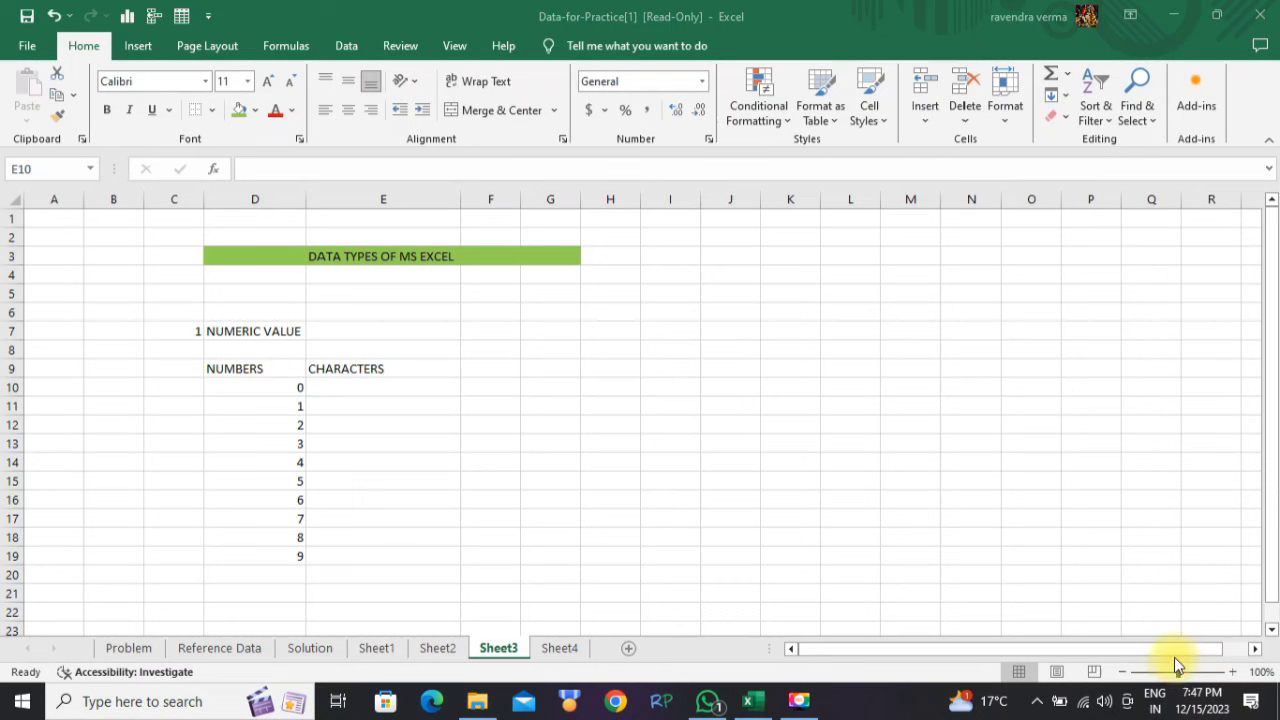
{"action": "left_click", "coordinate": [334, 387]}
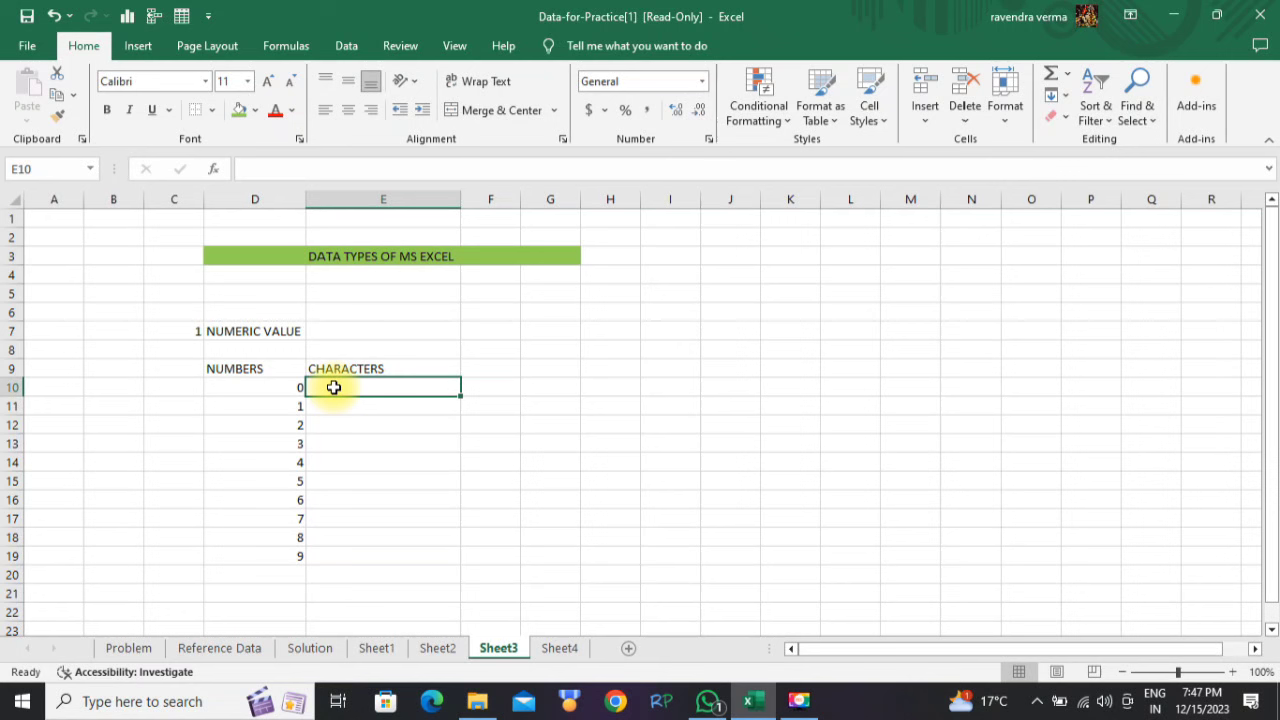
{"action": "type", "text": ";"}
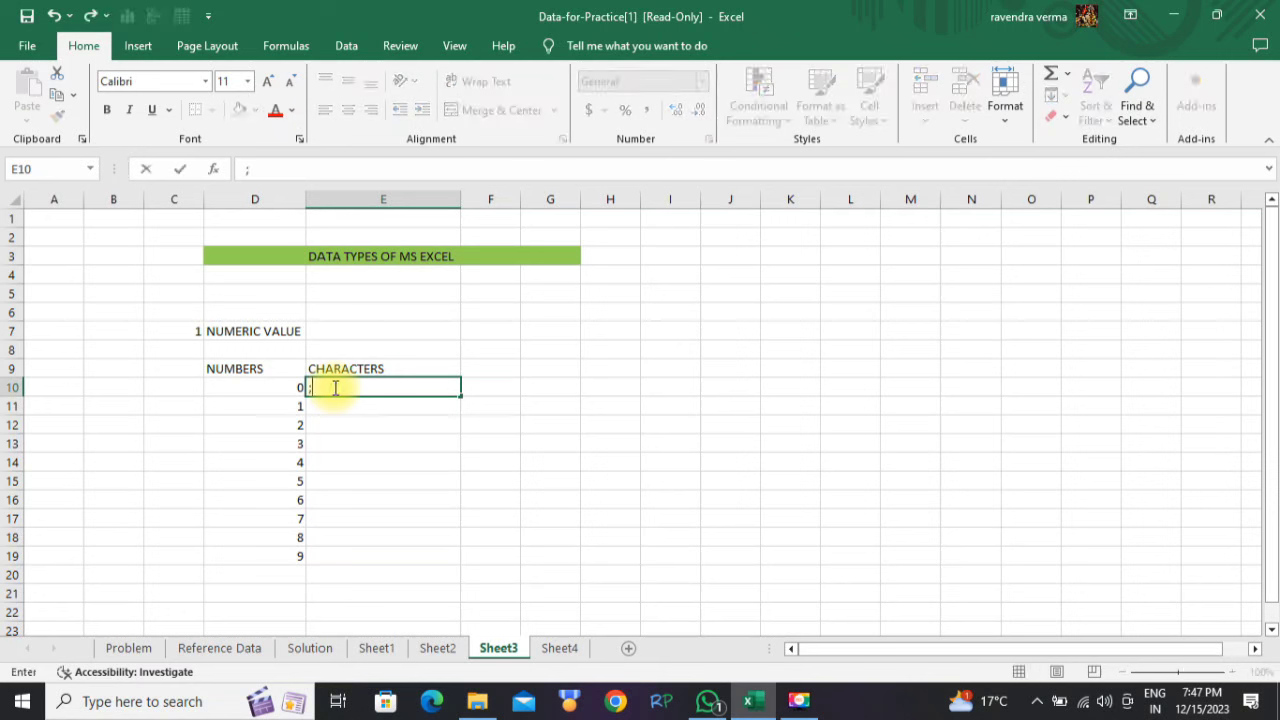
{"action": "key", "text": "BackSpace"}
{"action": "key", "text": "Return"}
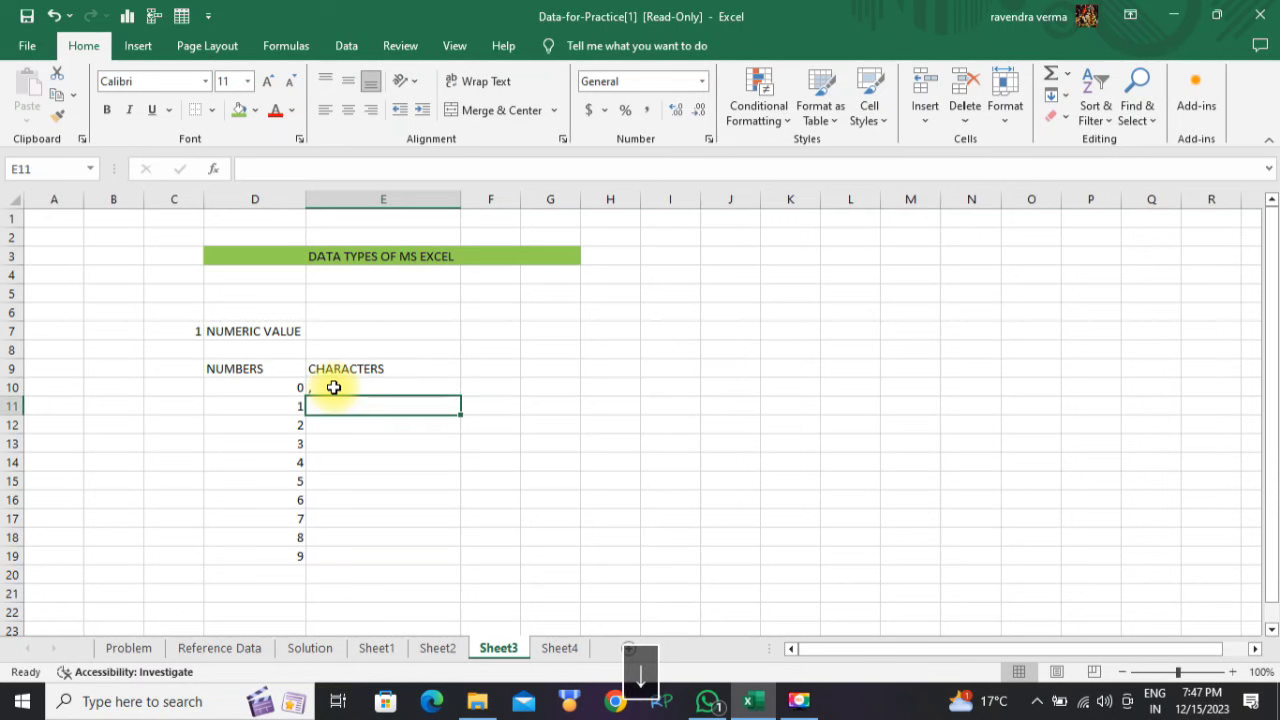
{"action": "type", "text": "."}
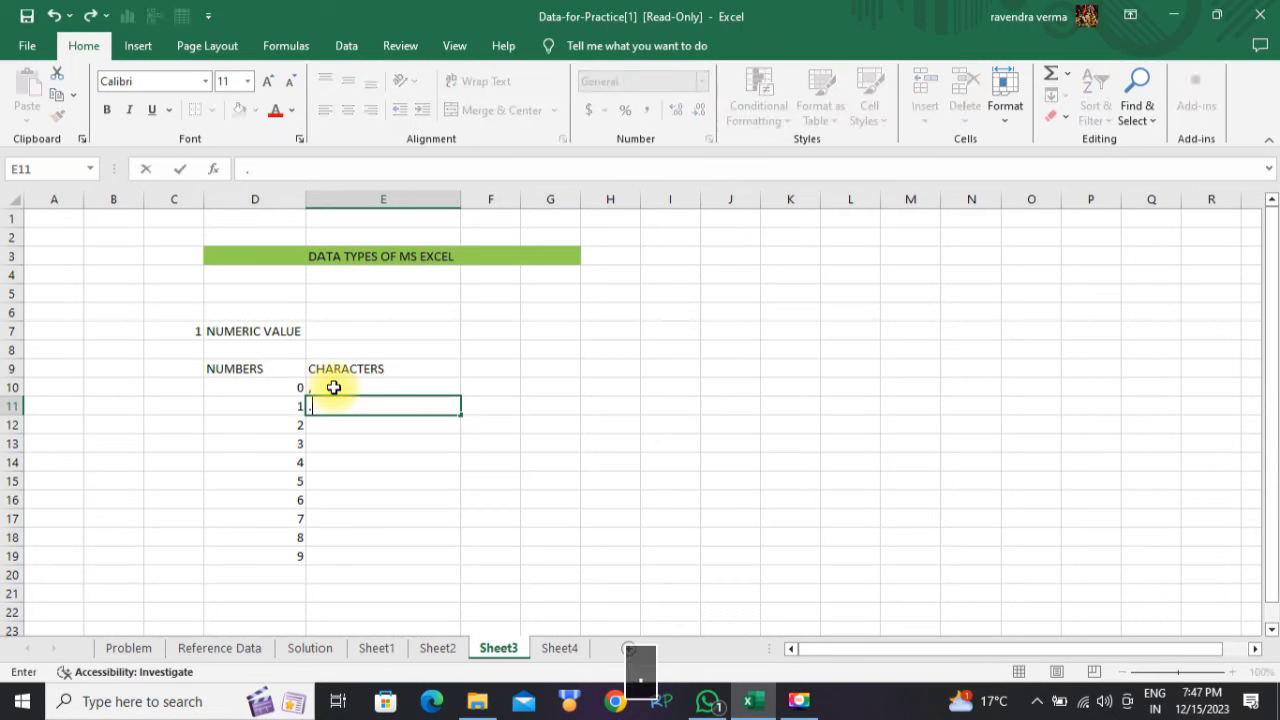
{"action": "key", "text": "Return"}
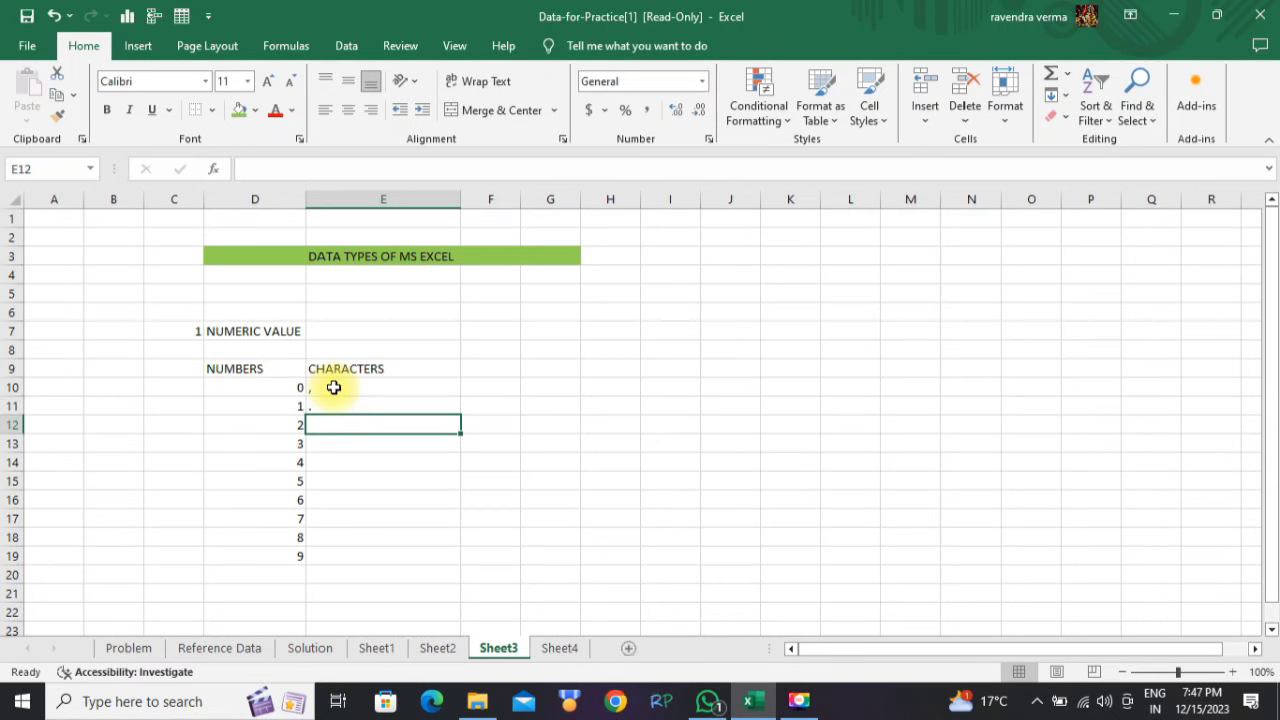
- Try to enter a plus sign as the third sample character in cell E12
{"action": "type", "text": "+"}
{"action": "key", "text": "Down"}
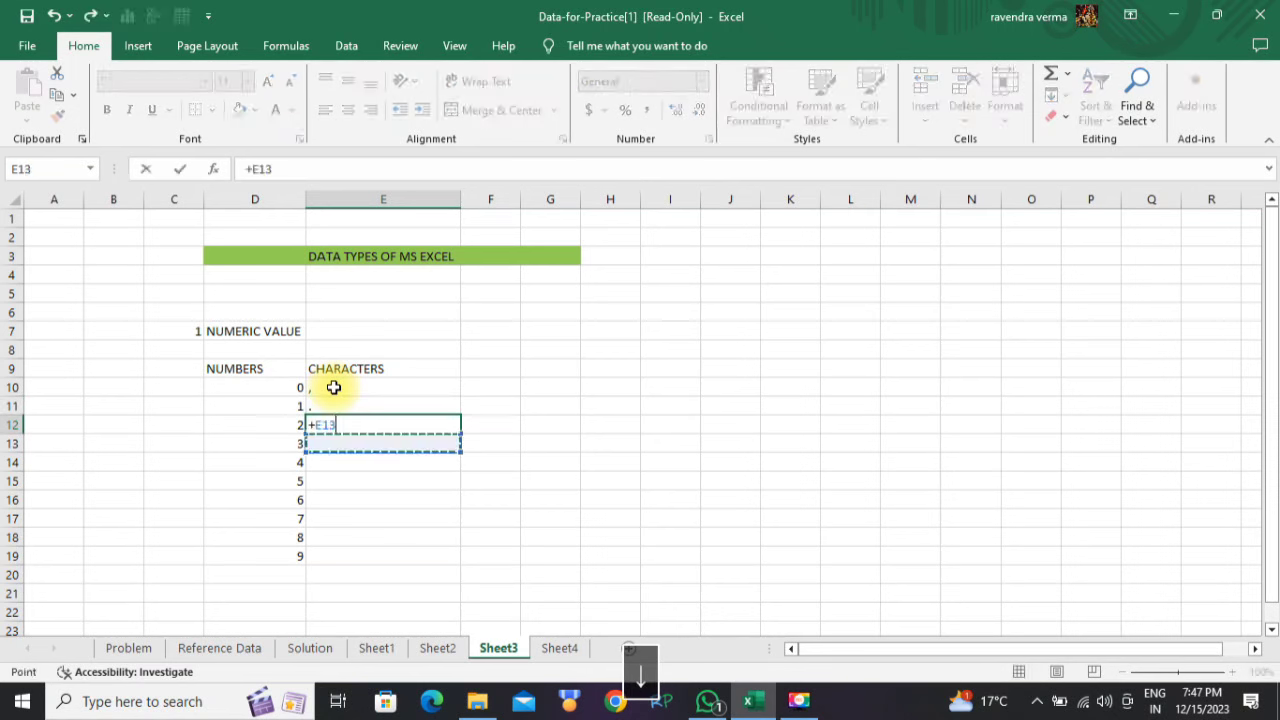
{"action": "type", "text": "-"}
{"action": "key", "text": "BackSpace"}
{"action": "key", "text": "BackSpace"}
{"action": "key", "text": "BackSpace"}
{"action": "key", "text": "BackSpace"}
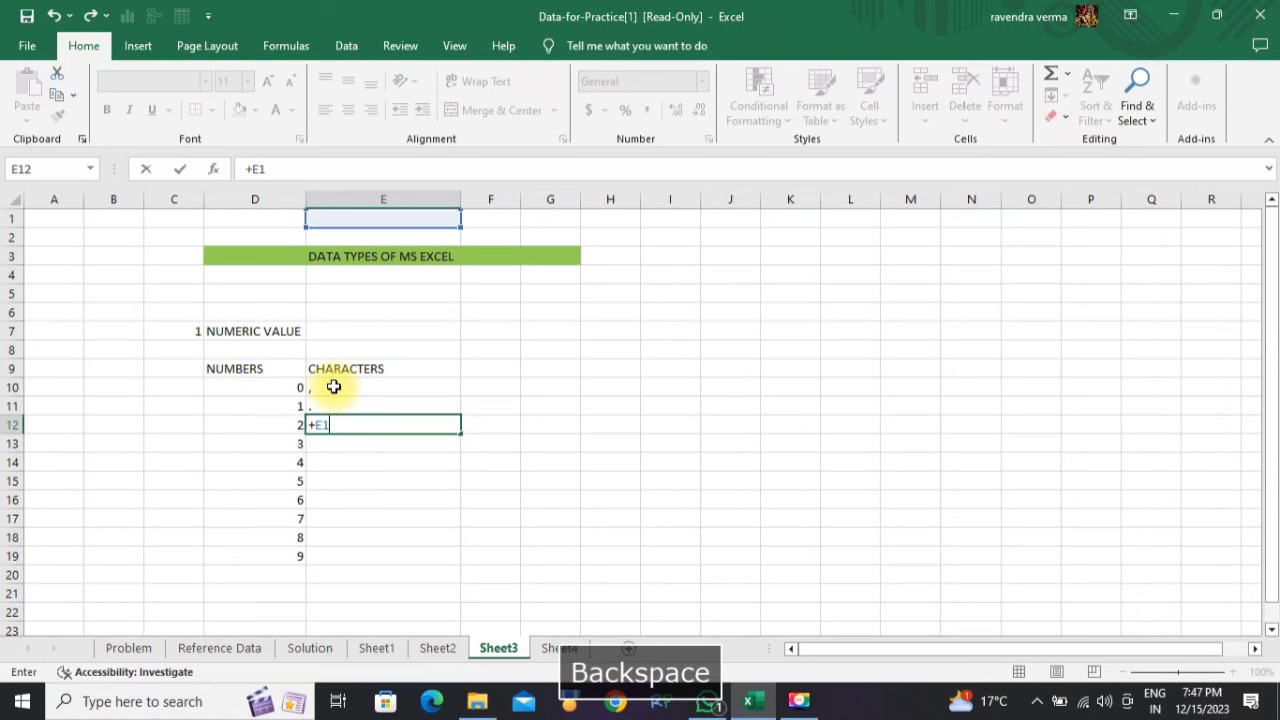
{"action": "key", "text": "BackSpace"}
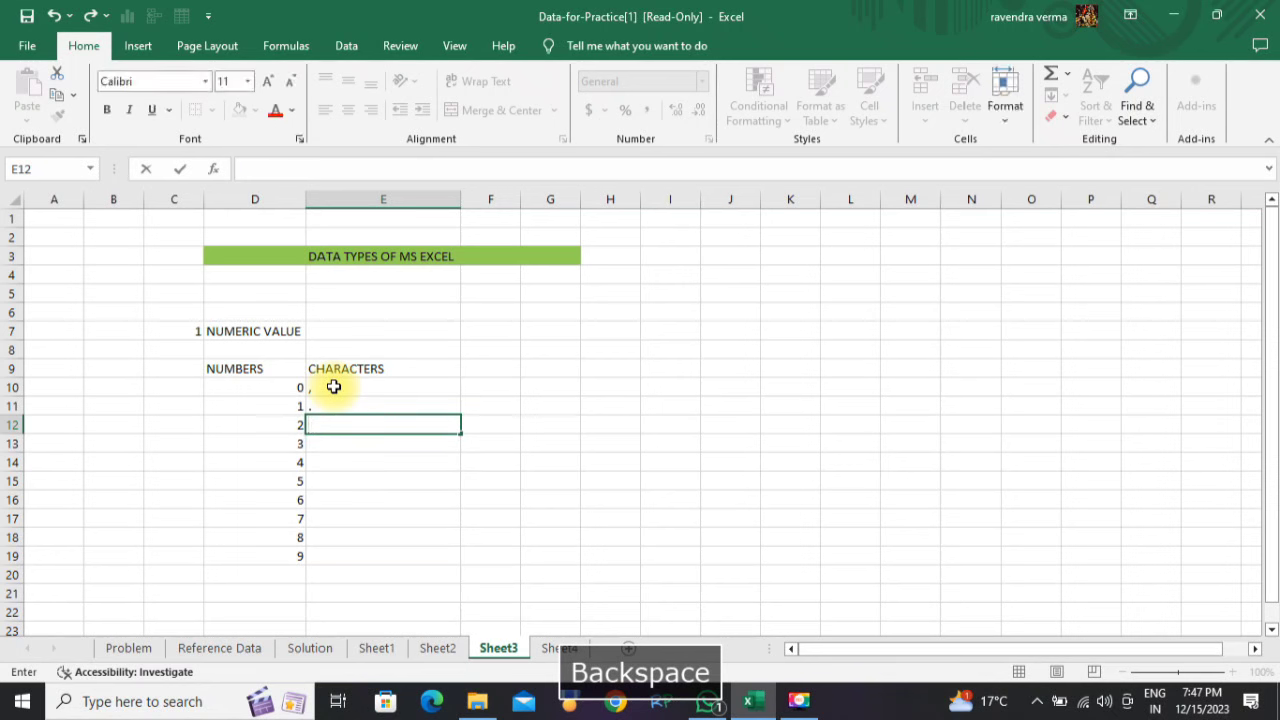
{"action": "type", "text": "+"}
{"action": "key", "text": "BackSpace"}
{"action": "type", "text": "+"}
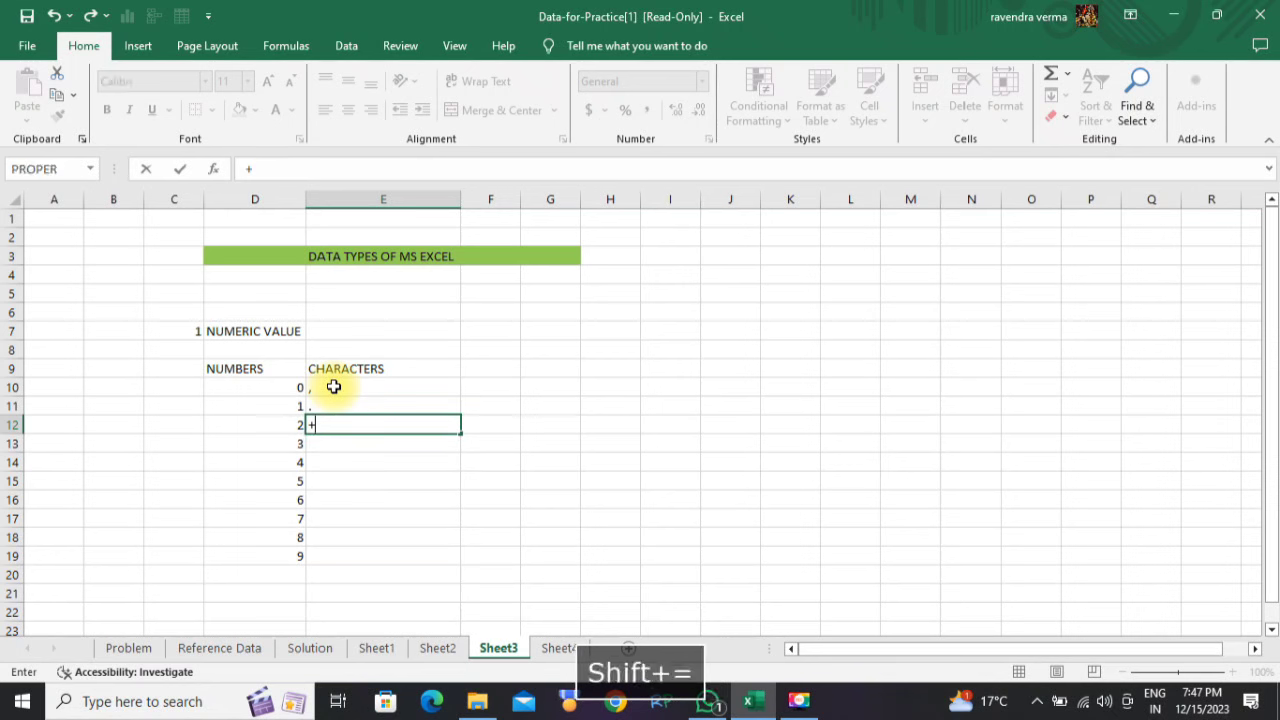
{"action": "key", "text": "Down"}
{"action": "key", "text": "BackSpace"}
{"action": "key", "text": "BackSpace"}
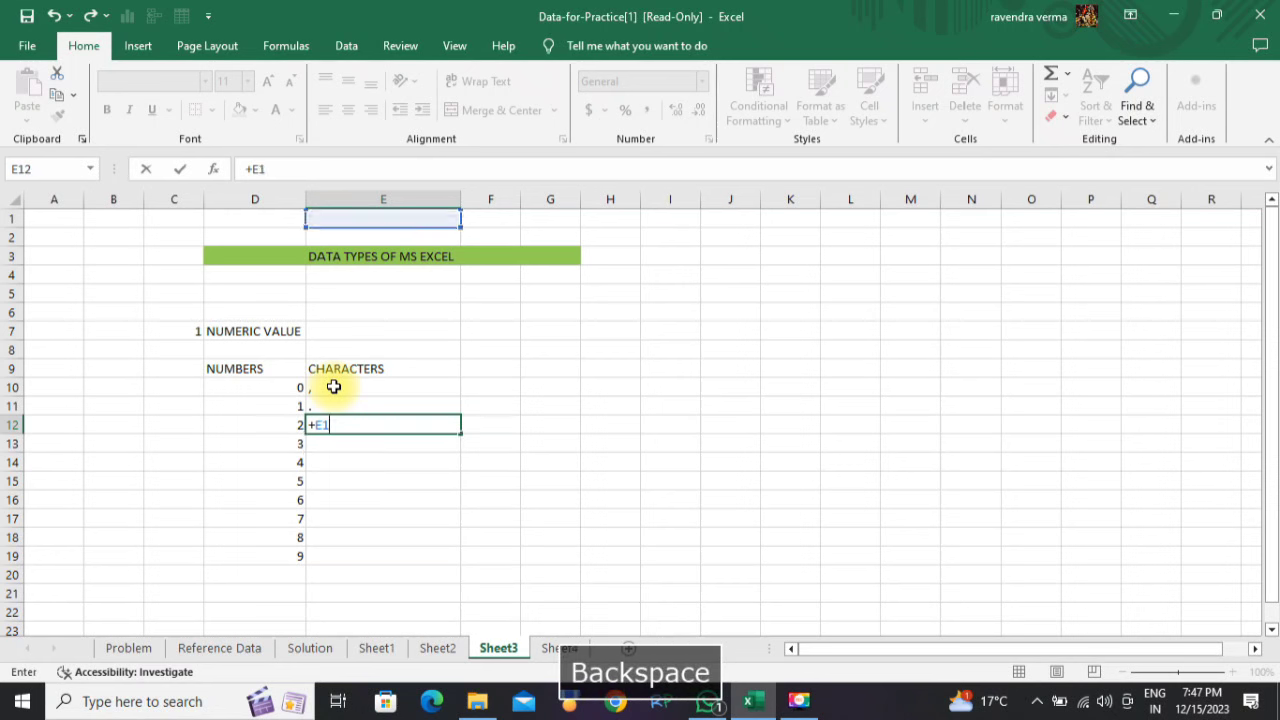
{"action": "key", "text": "BackSpace"}
{"action": "left_click", "coordinate": [334, 446]}
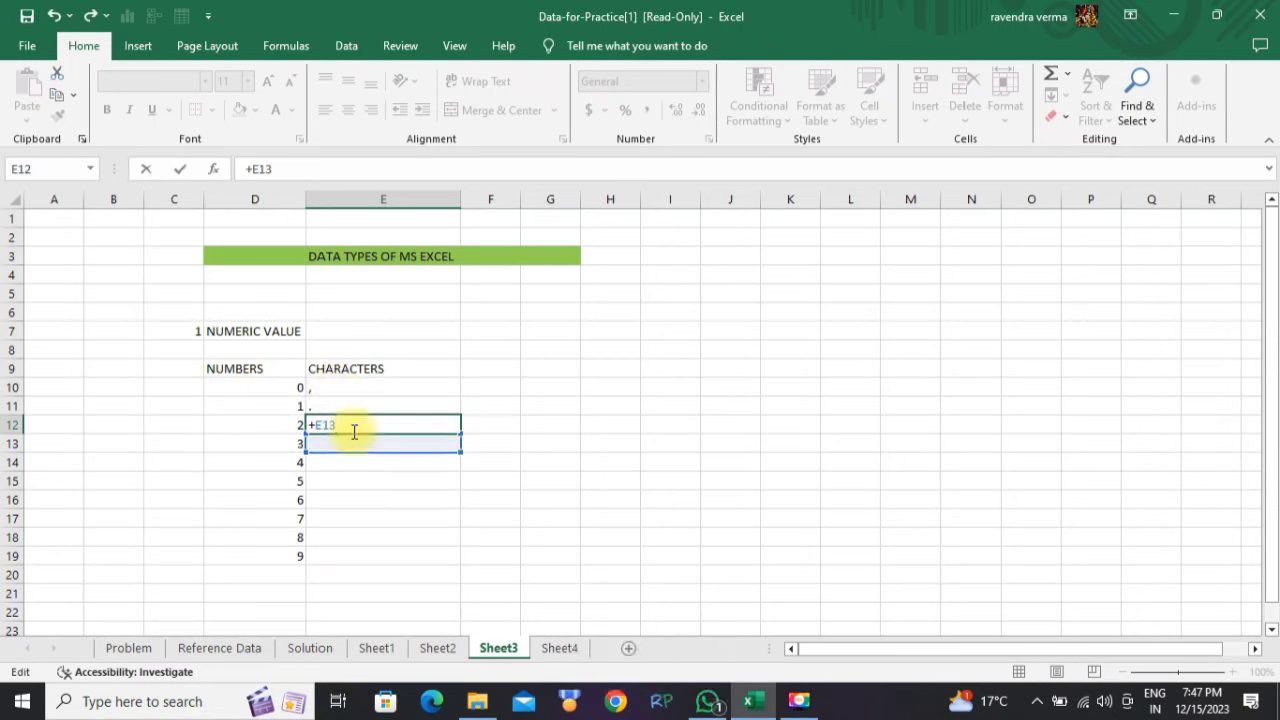
{"action": "key", "text": "BackSpace"}
{"action": "key", "text": "BackSpace"}
{"action": "key", "text": "BackSpace"}
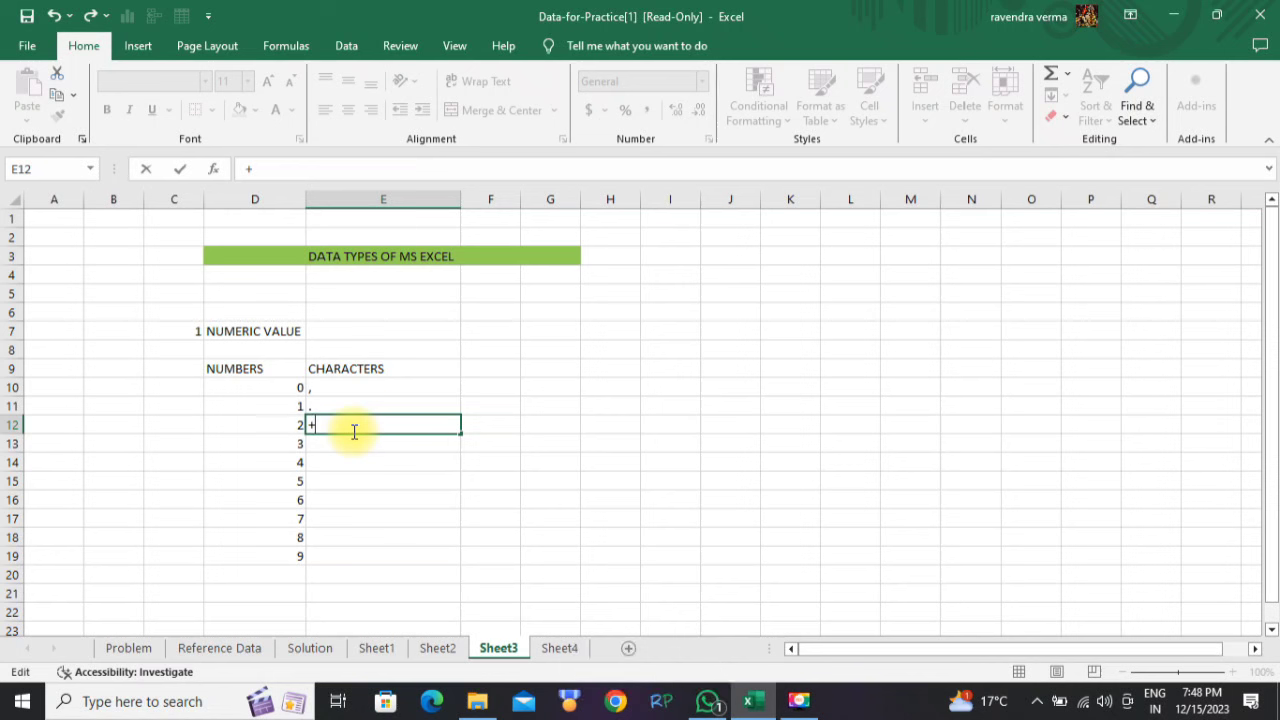
{"action": "key", "text": "BackSpace"}
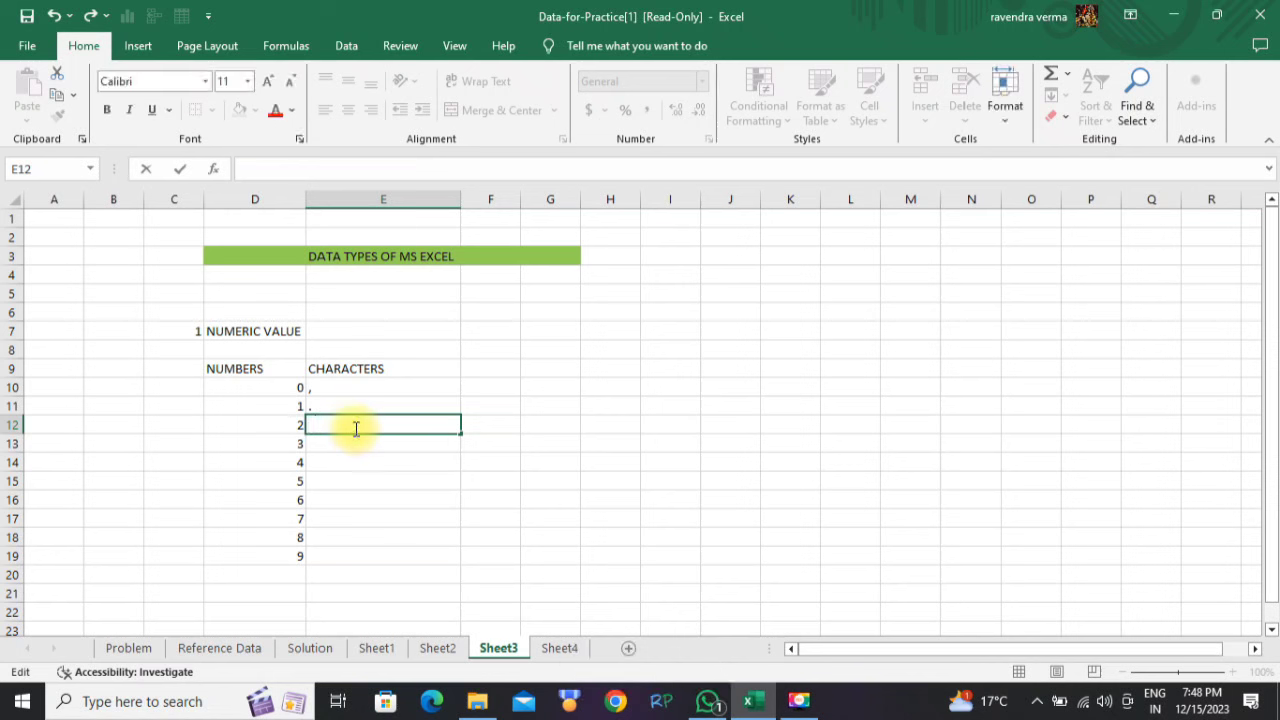
- Try to enter a minus sign in cell E12, and clear the entry
{"action": "type", "text": "-"}
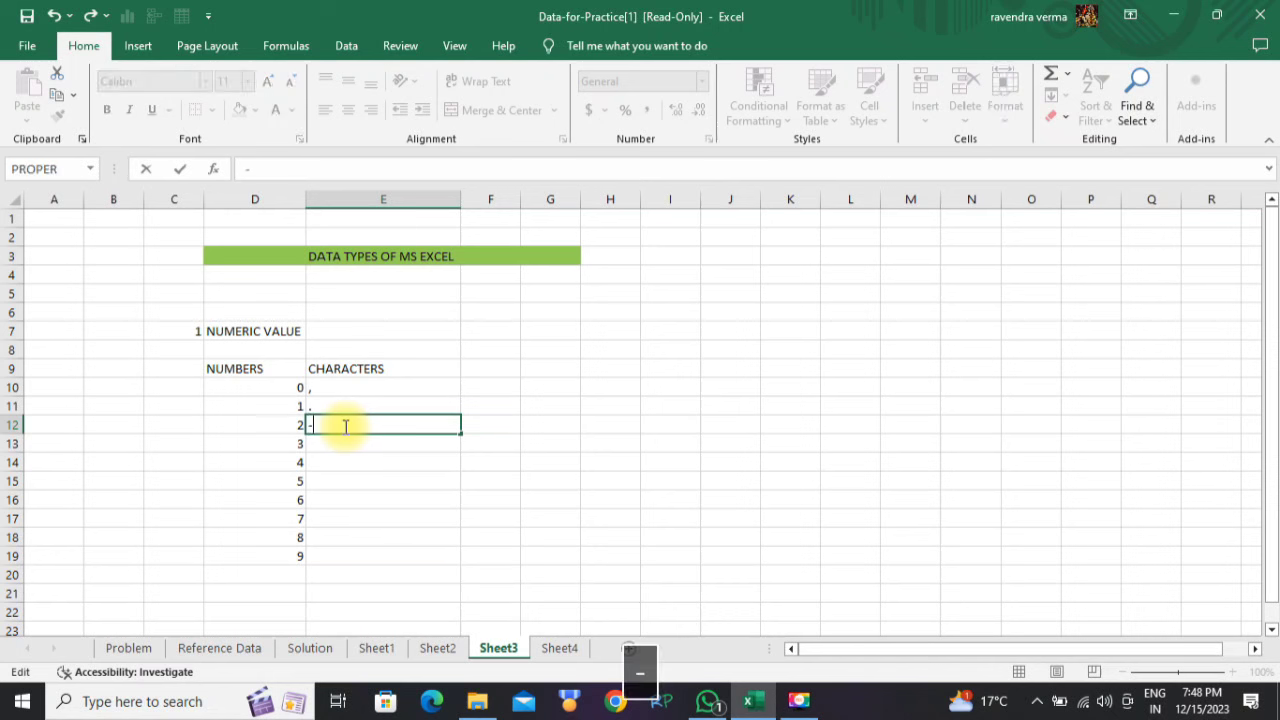
{"action": "key", "text": "Down"}
{"action": "left_click", "coordinate": [349, 444]}
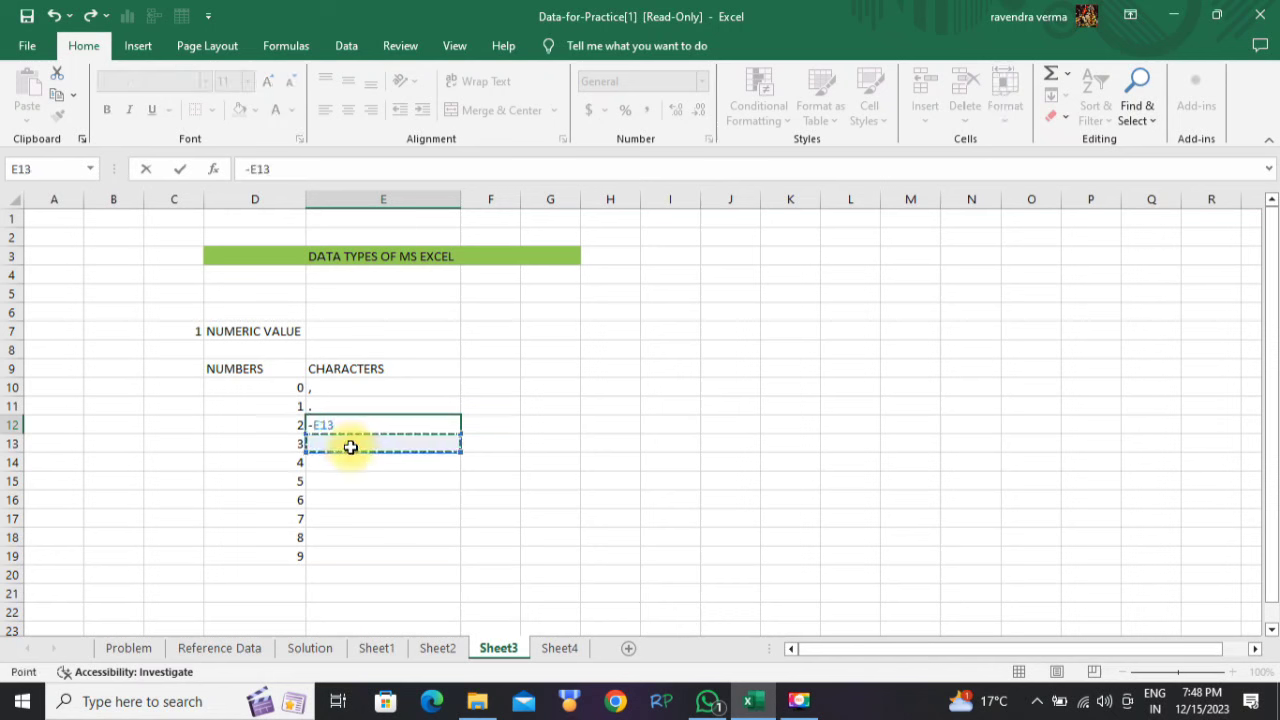
{"action": "left_click", "coordinate": [348, 463]}
{"action": "left_click", "coordinate": [366, 443]}
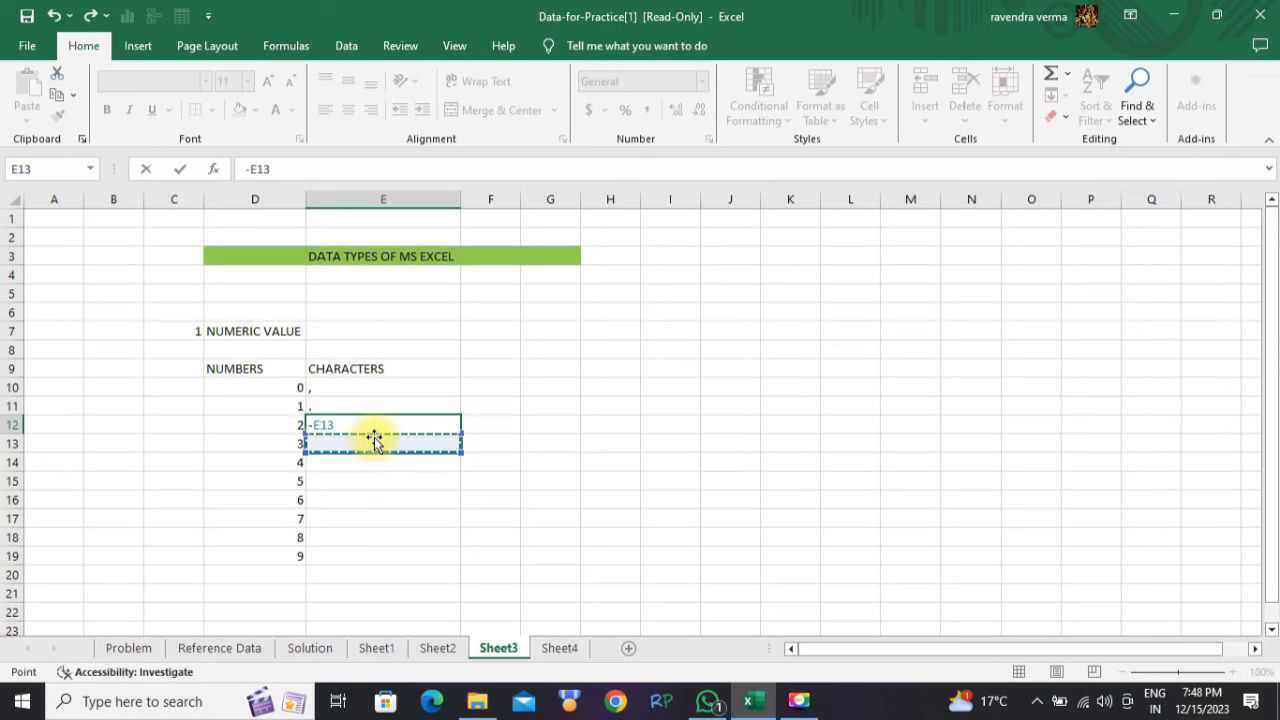
{"action": "key", "text": "BackSpace"}
{"action": "key", "text": "BackSpace"}
{"action": "key", "text": "BackSpace"}
{"action": "key", "text": "BackSpace"}
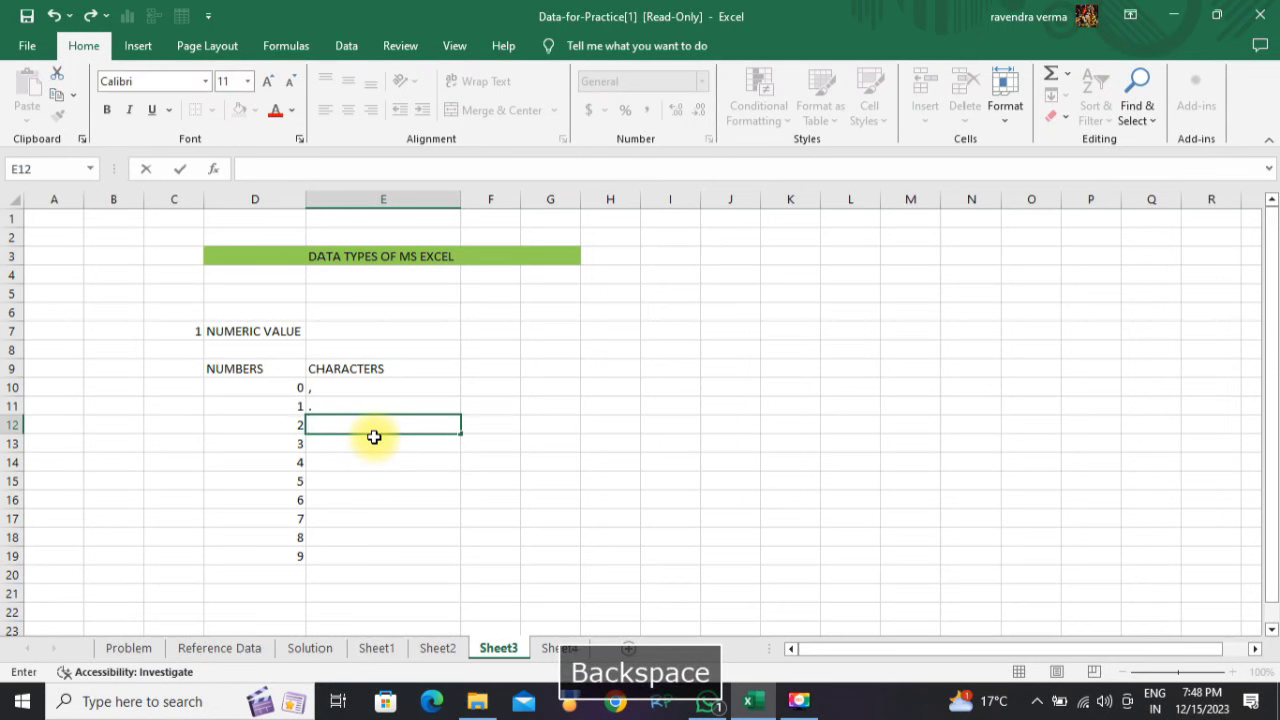
- Try once more to enter a plus sign directly in cell E12, and remove the cell reference from it
{"action": "type", "text": "+"}
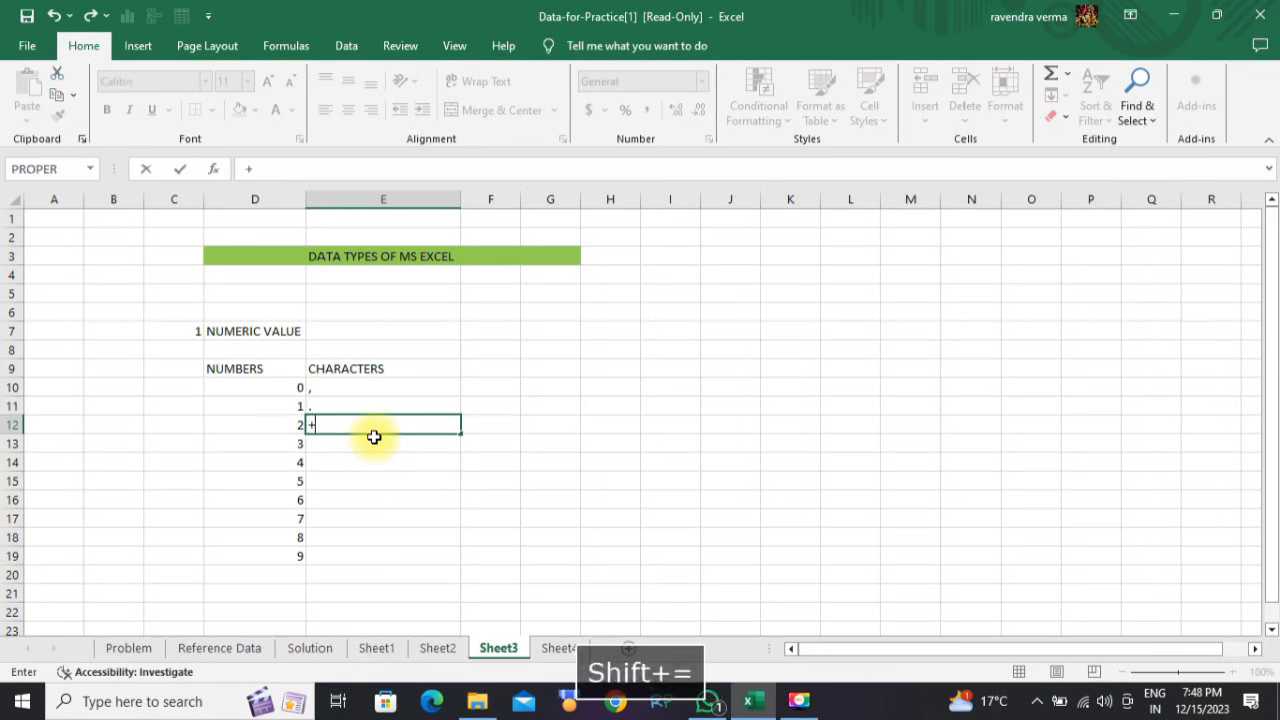
{"action": "left_click", "coordinate": [373, 437]}
{"action": "key", "text": "BackSpace"}
{"action": "key", "text": "BackSpace"}
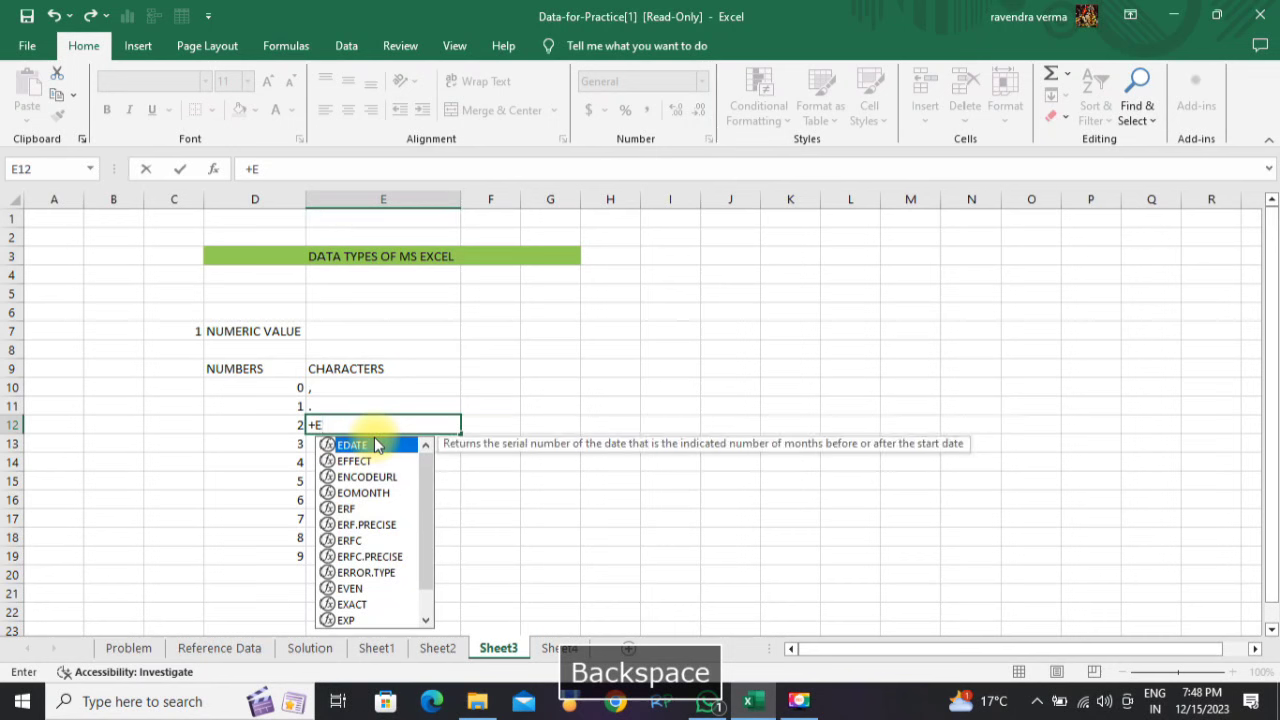
{"action": "key", "text": "BackSpace"}
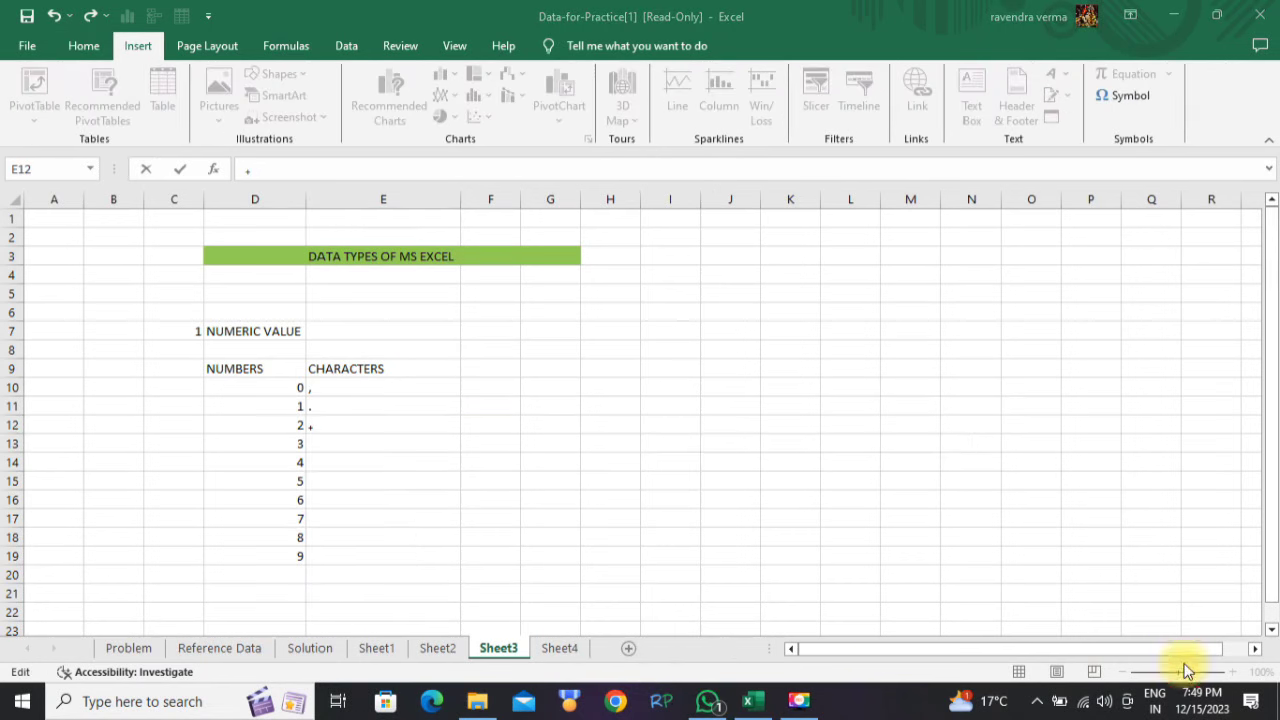
- Check the Subscript Plus Sign in the Symbol dialog while editing E12, and close the dialog without inserting anything
{"action": "left_click", "coordinate": [1115, 97]}
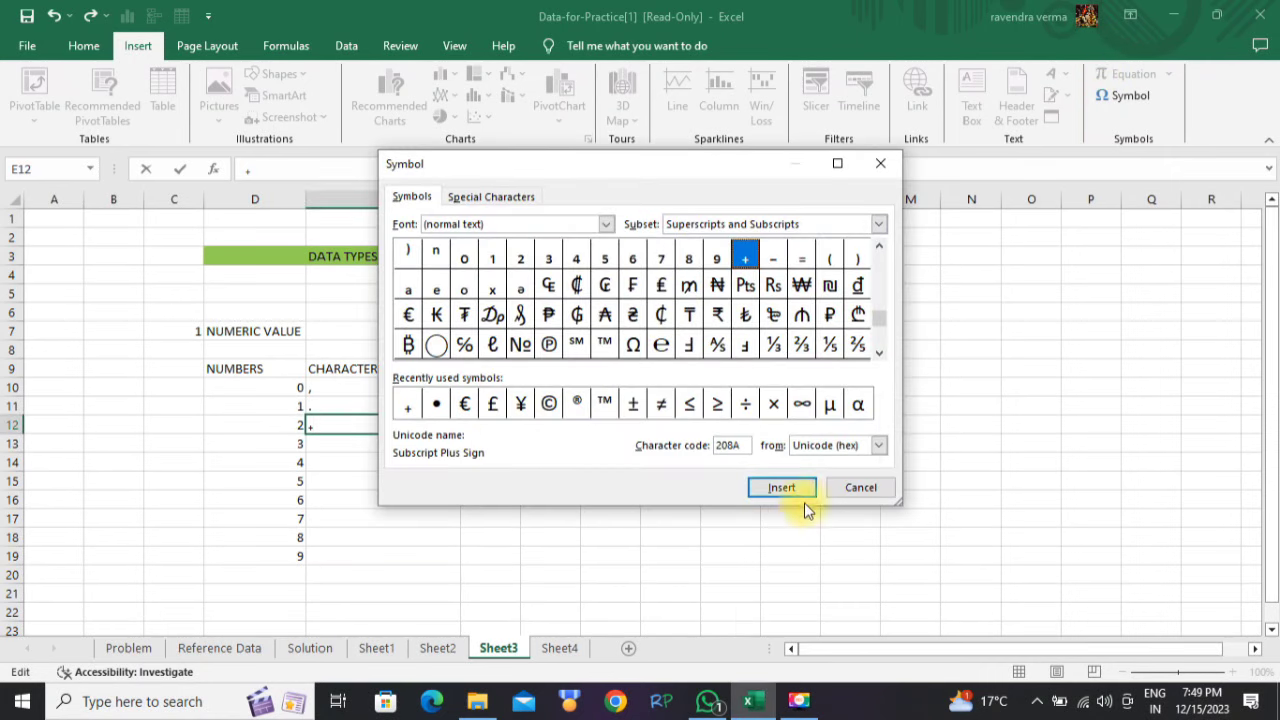
{"action": "left_click", "coordinate": [860, 487]}
- Insert the Subscript Minus symbol into cell E13 as the fourth sample character
{"action": "left_click", "coordinate": [369, 446]}
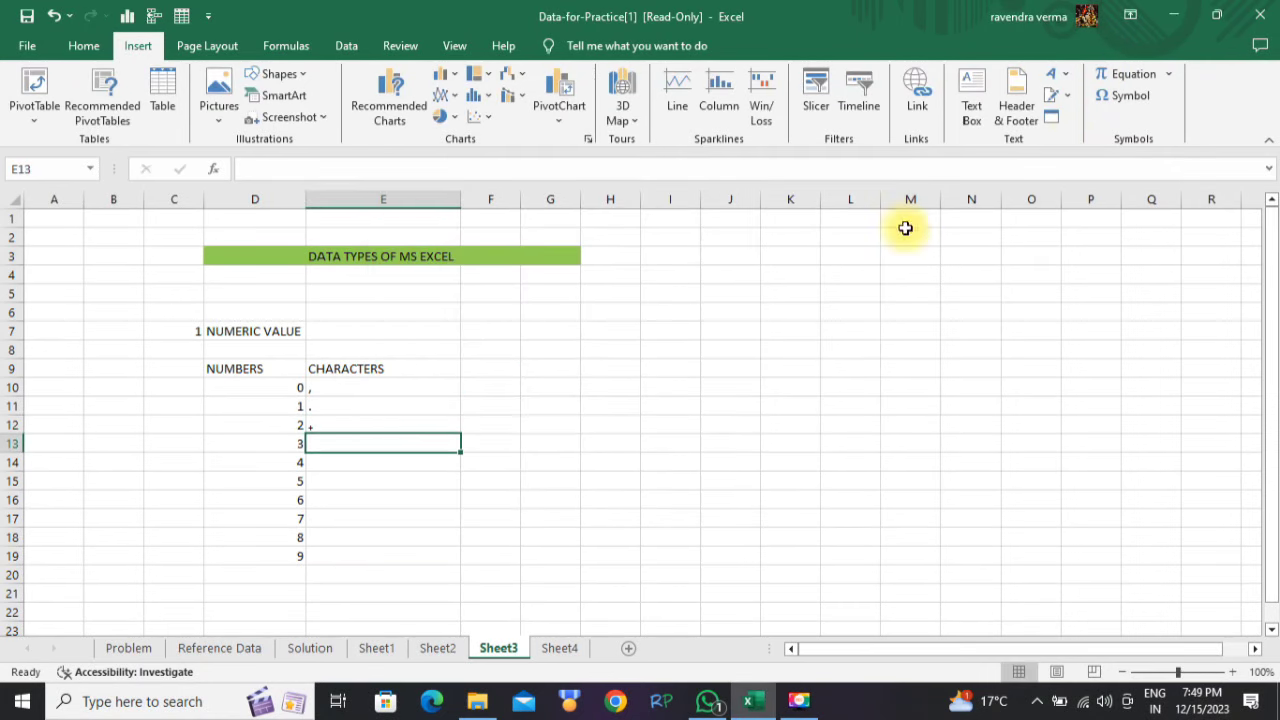
{"action": "left_click", "coordinate": [1128, 100]}
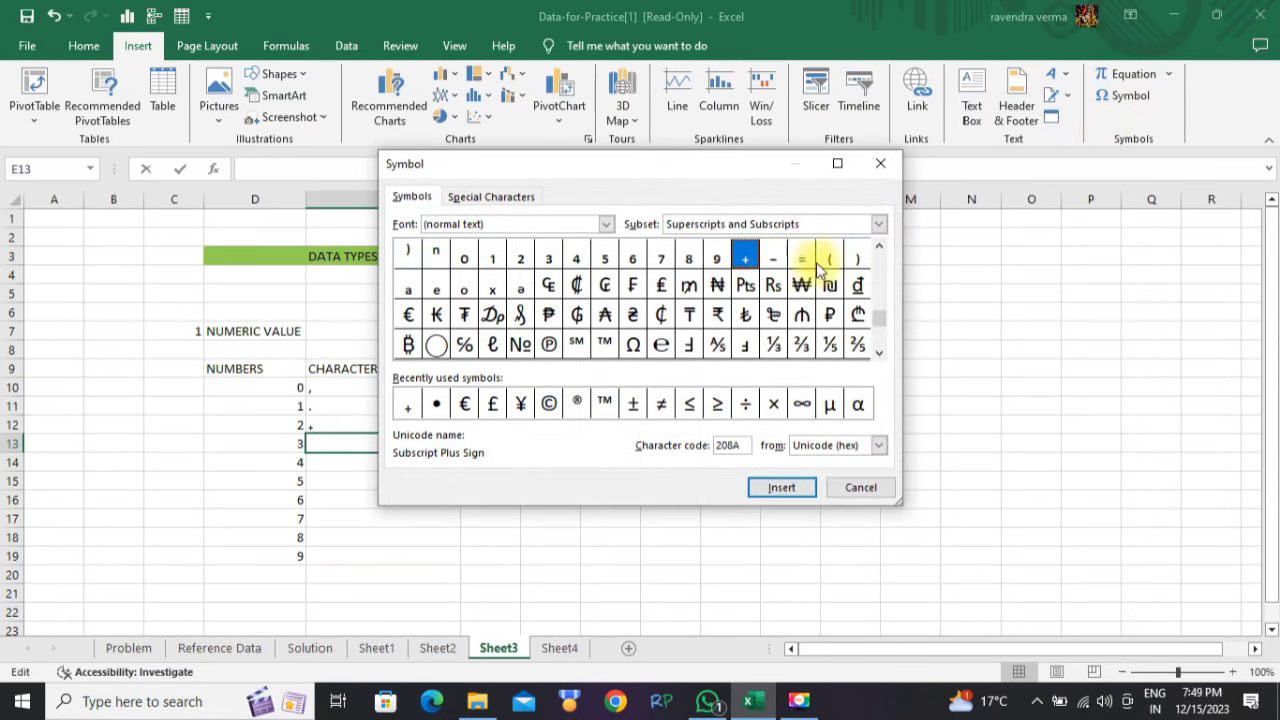
{"action": "left_click", "coordinate": [773, 259]}
{"action": "left_click", "coordinate": [779, 488]}
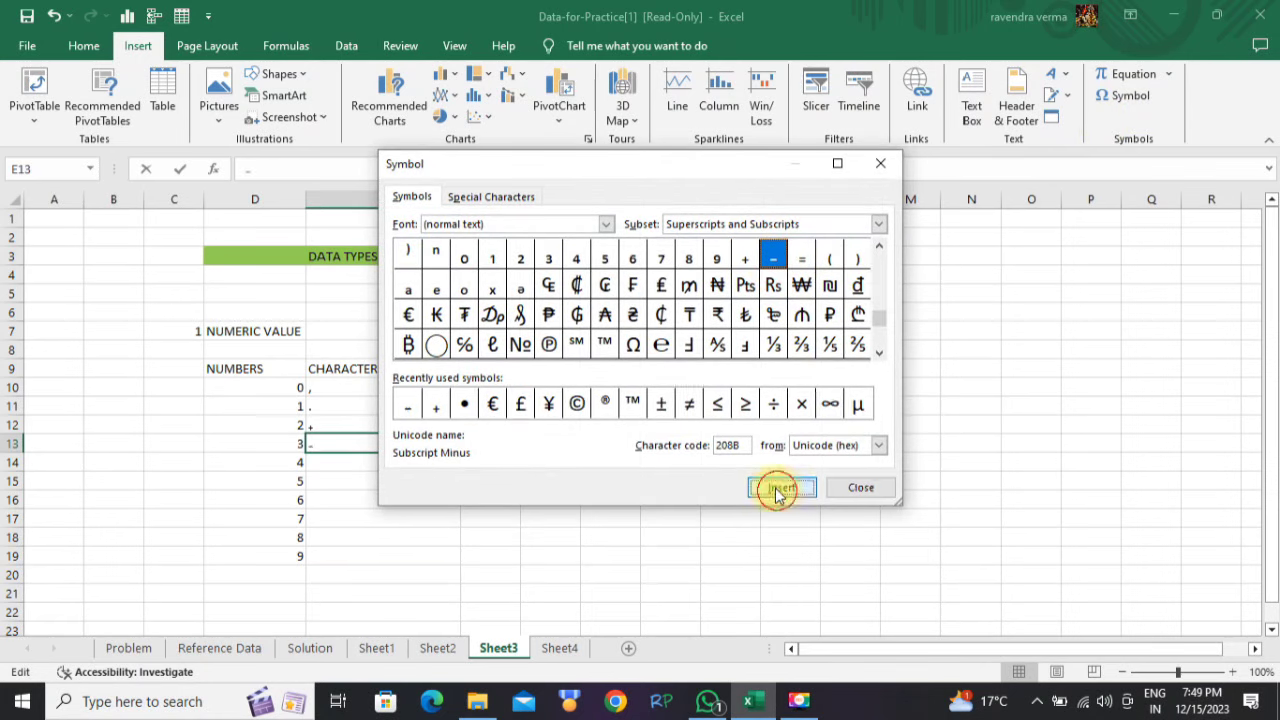
{"action": "left_click", "coordinate": [851, 487]}
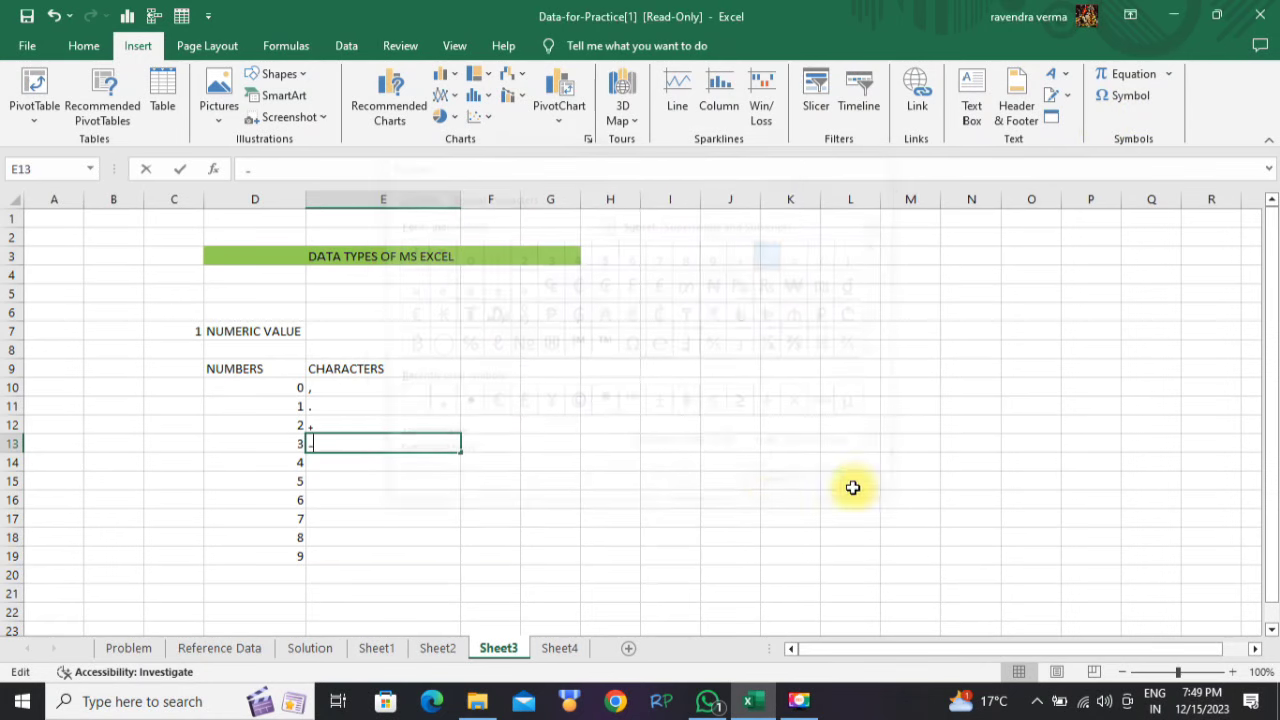
{"action": "left_click", "coordinate": [368, 478]}
- Enter a pair of parentheses () in cell E14 and a percent sign % in cell E15
{"action": "left_click", "coordinate": [345, 459]}
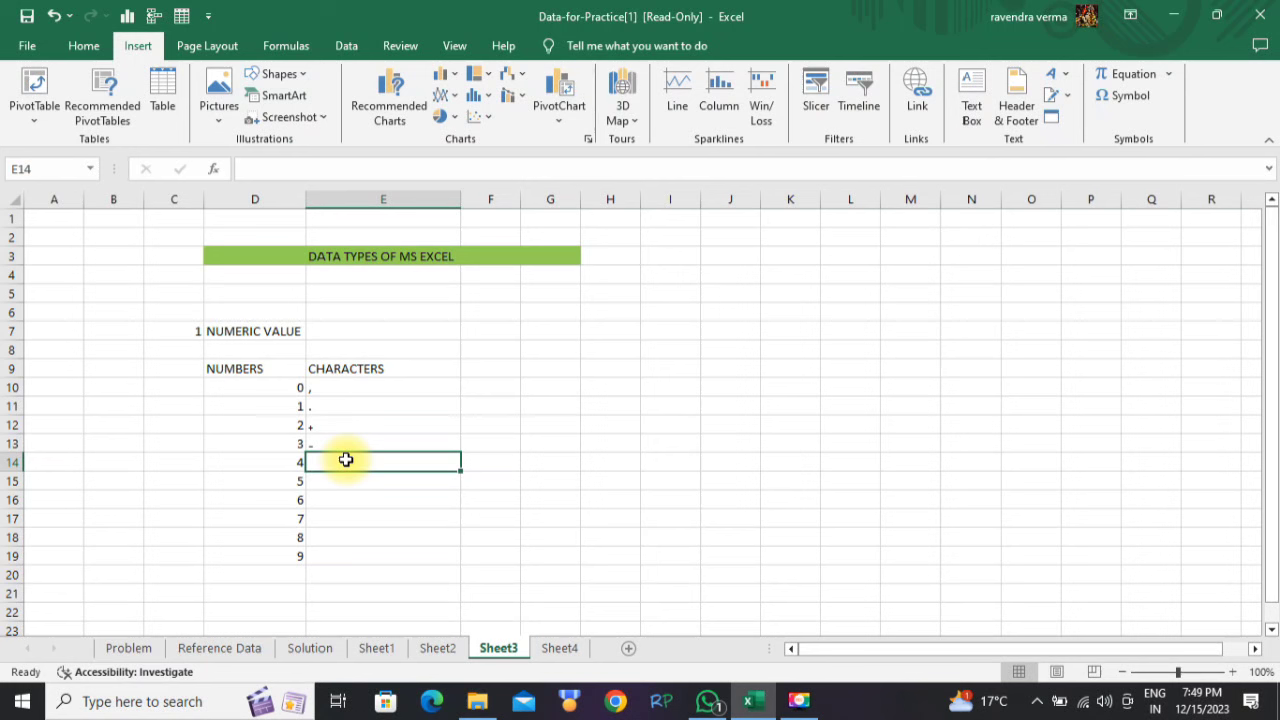
{"action": "type", "text": "("}
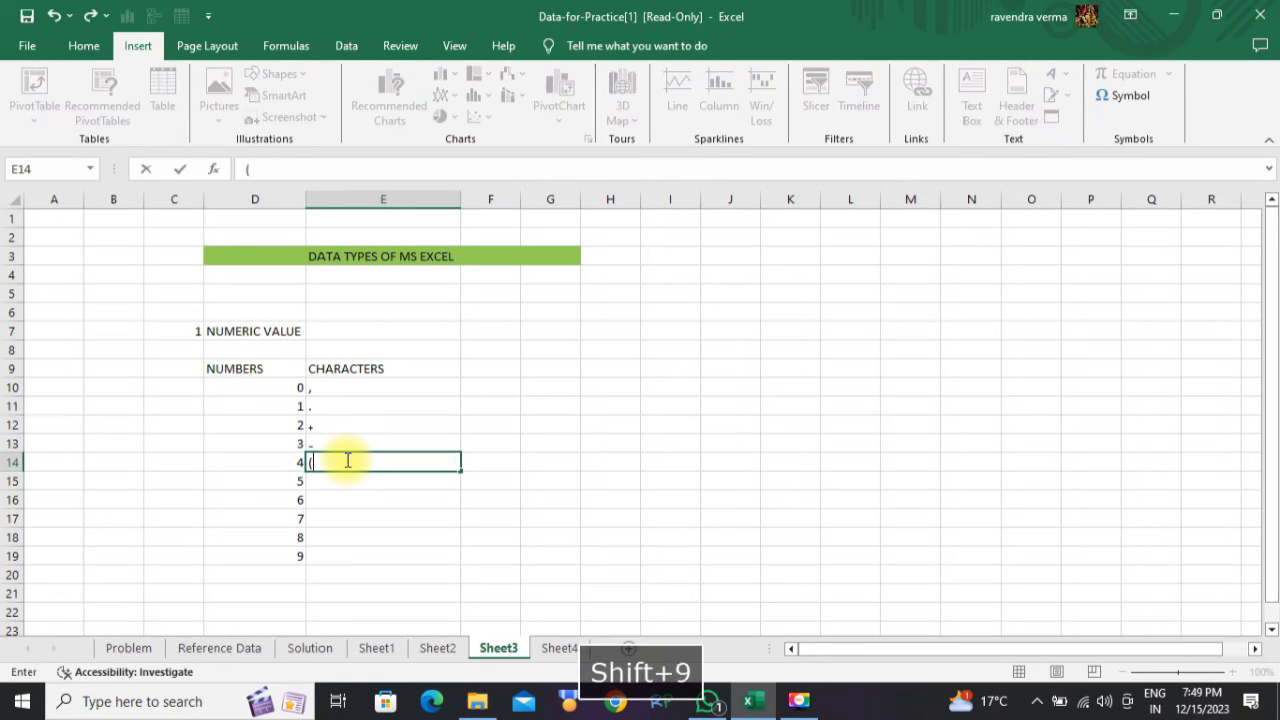
{"action": "key", "text": "Down"}
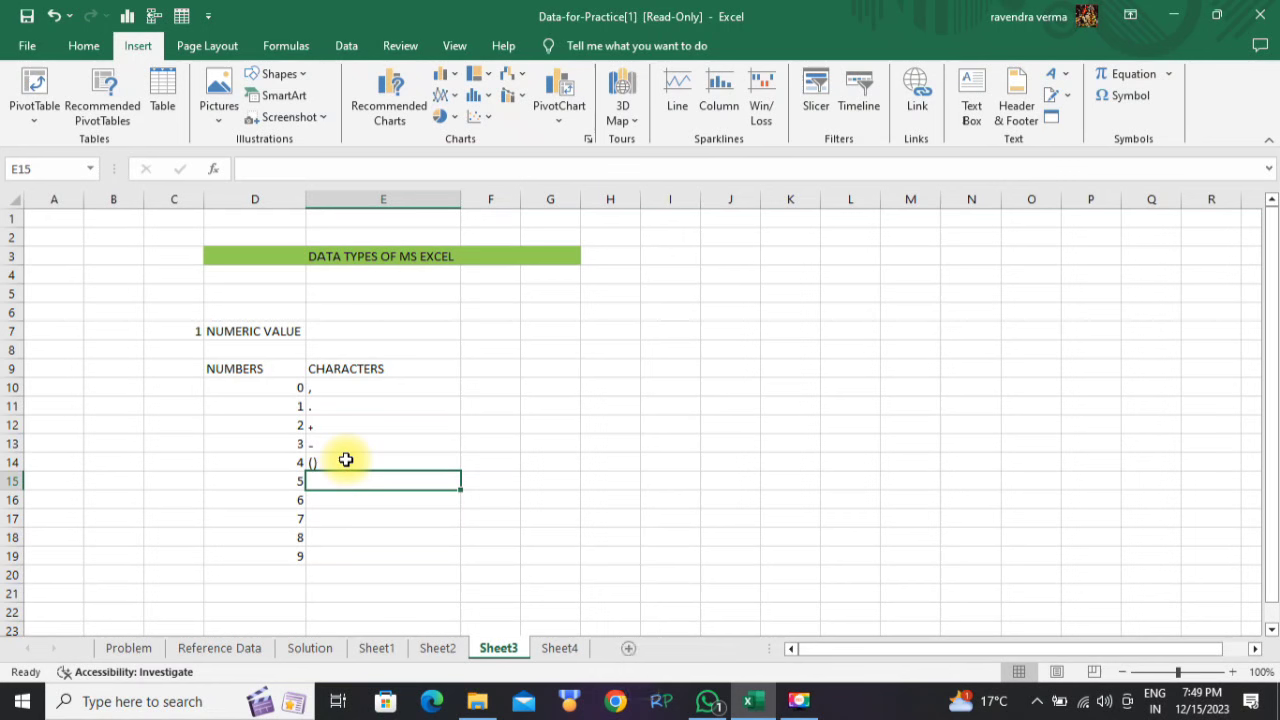
{"action": "type", "text": "%"}
{"action": "key", "text": "Down"}
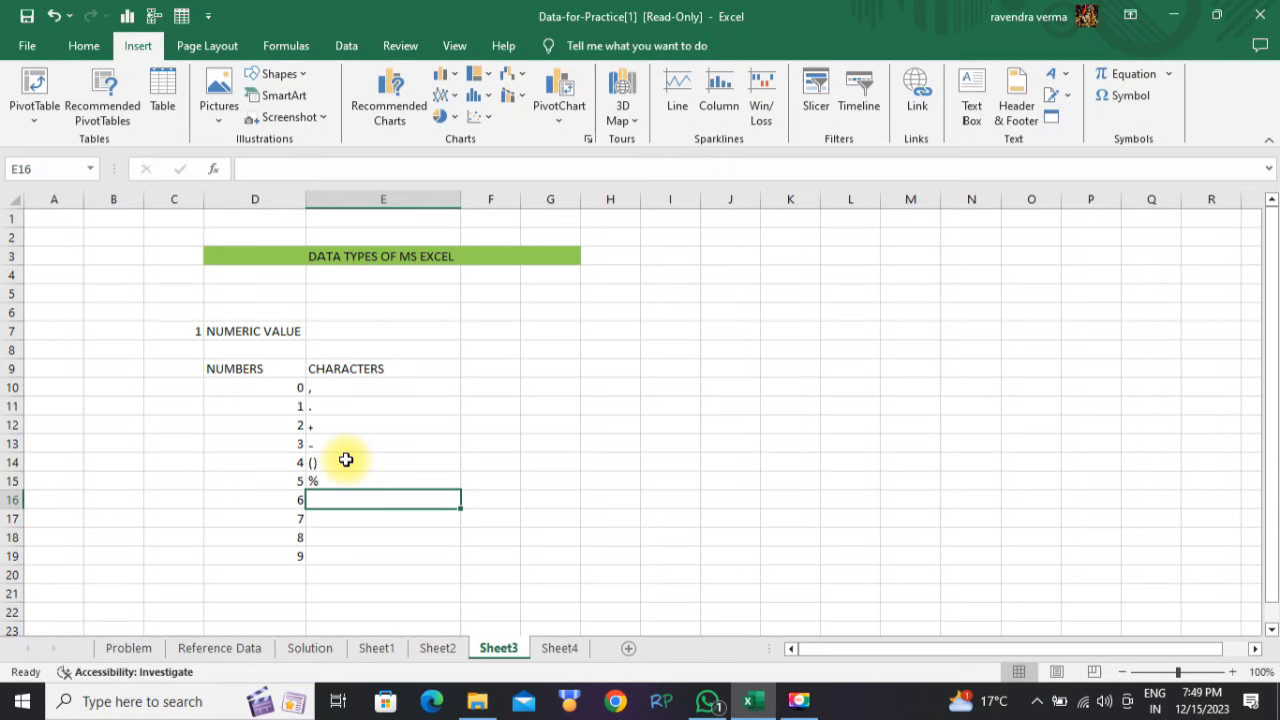
- Insert the Euro Sign symbol (€) into cell E16 of the characters list
{"action": "left_click", "coordinate": [1126, 108]}
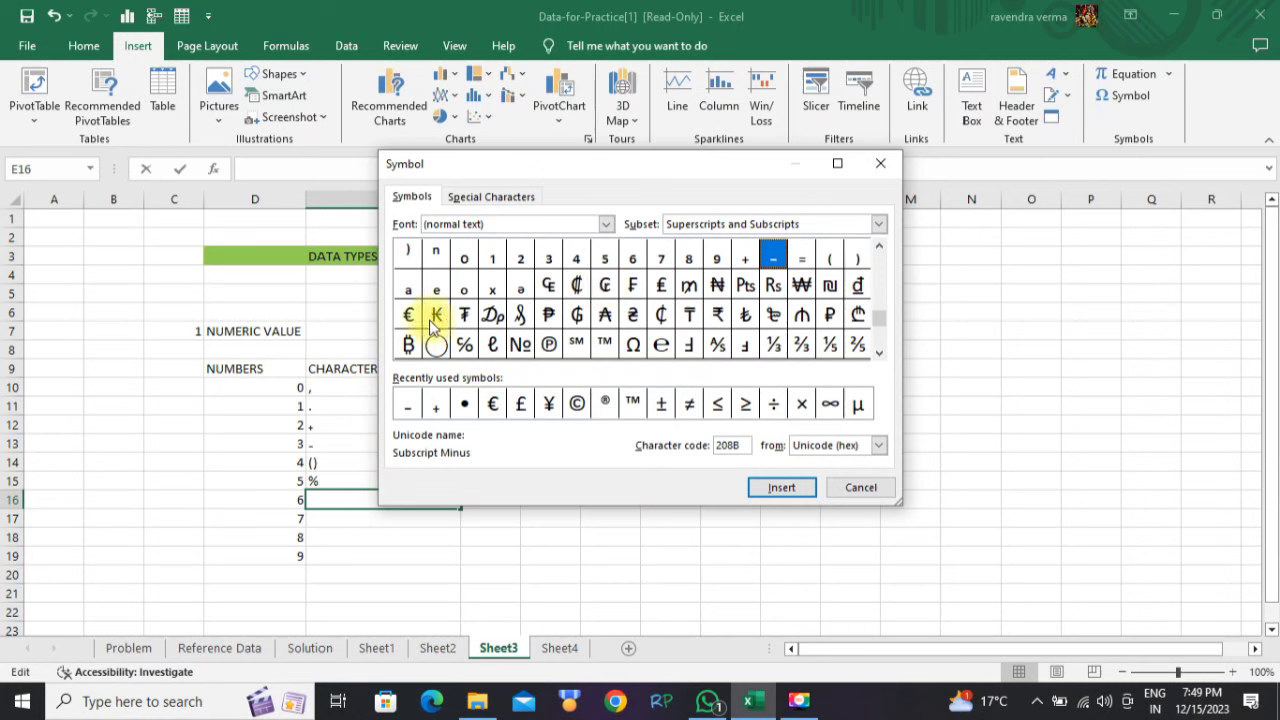
{"action": "left_click", "coordinate": [410, 318]}
{"action": "left_click", "coordinate": [760, 487]}
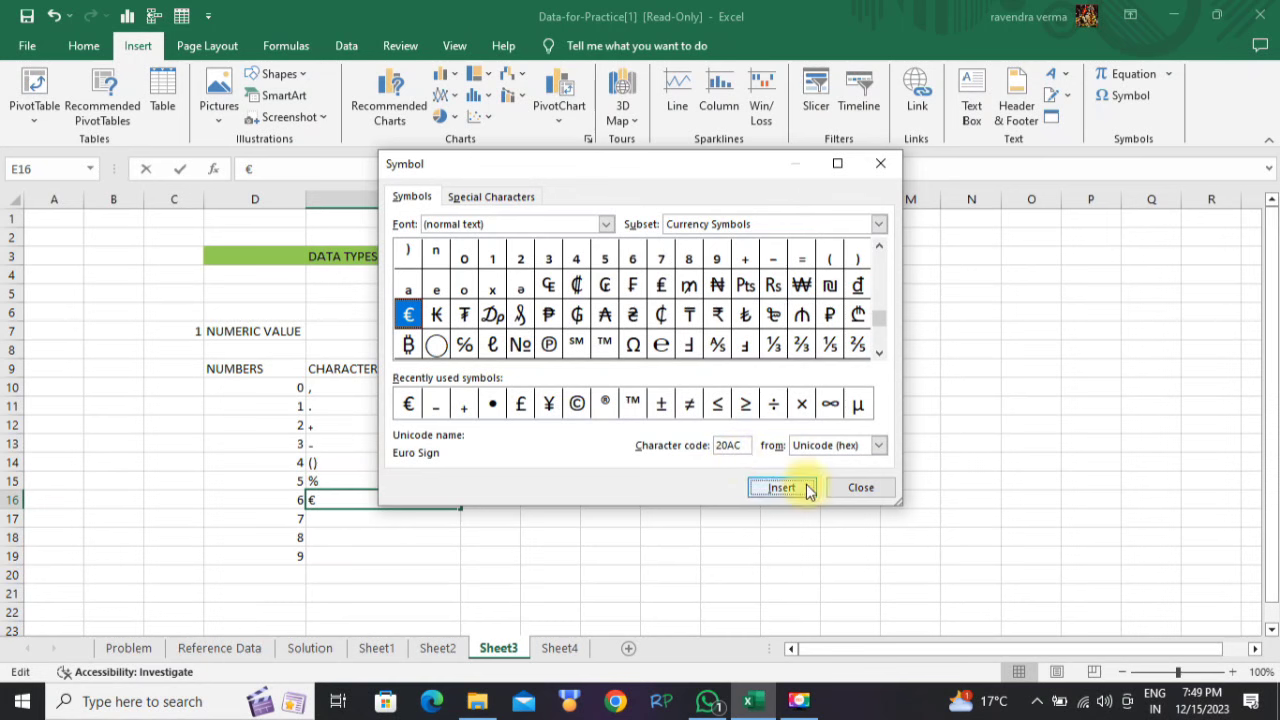
{"action": "left_click", "coordinate": [862, 489]}
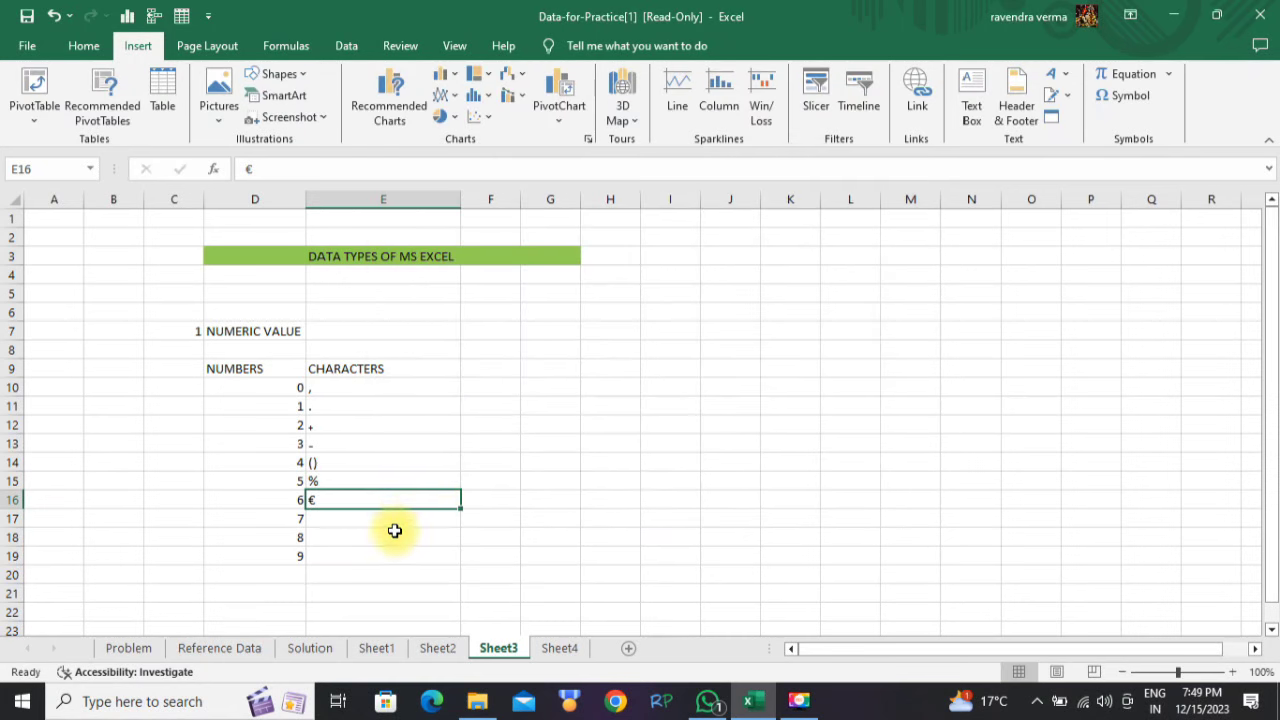
{"action": "left_click", "coordinate": [395, 534]}
- Insert the Copyright Sign symbol (©) into cell E17 below the euro sign
{"action": "left_click", "coordinate": [338, 521]}
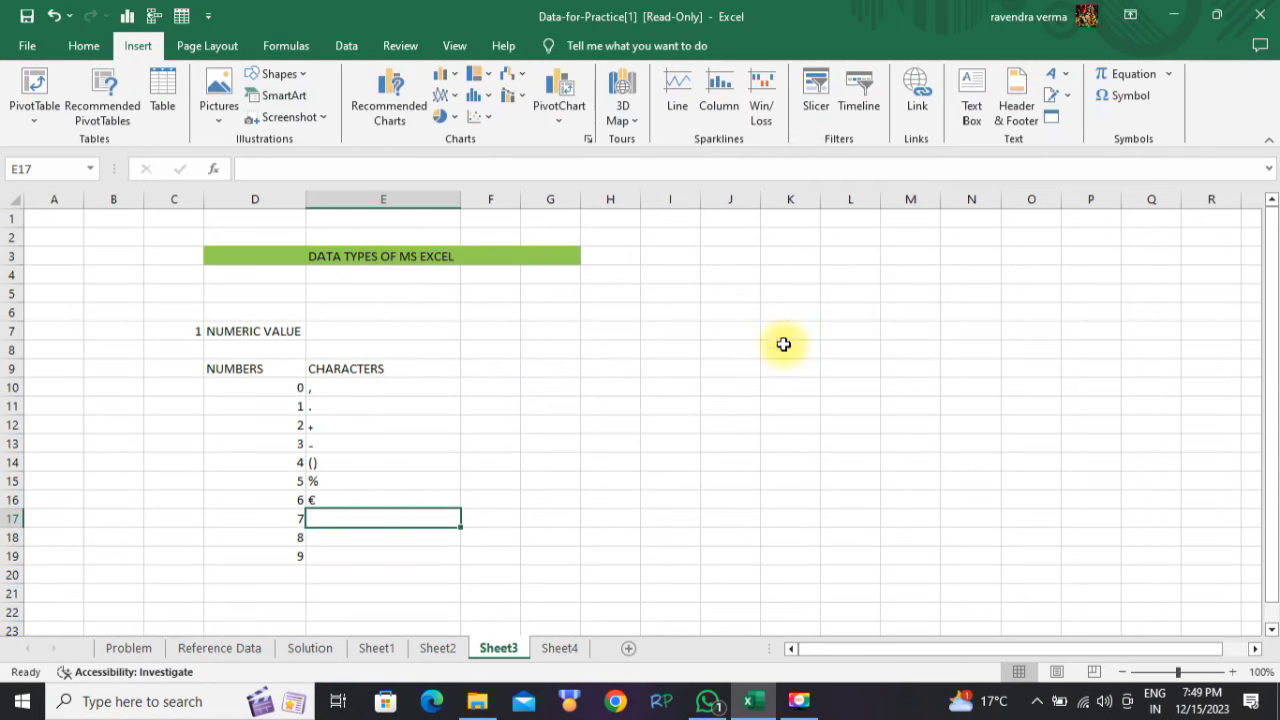
{"action": "left_click", "coordinate": [1126, 95]}
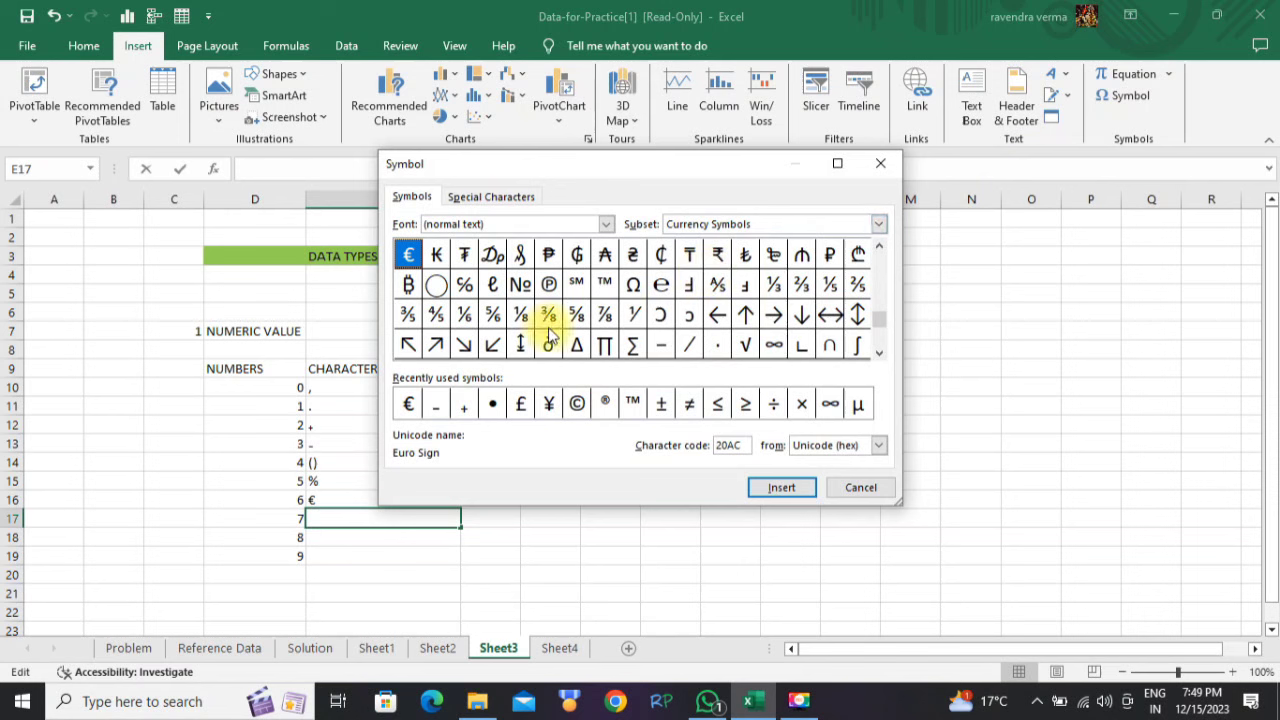
{"action": "left_click", "coordinate": [576, 404]}
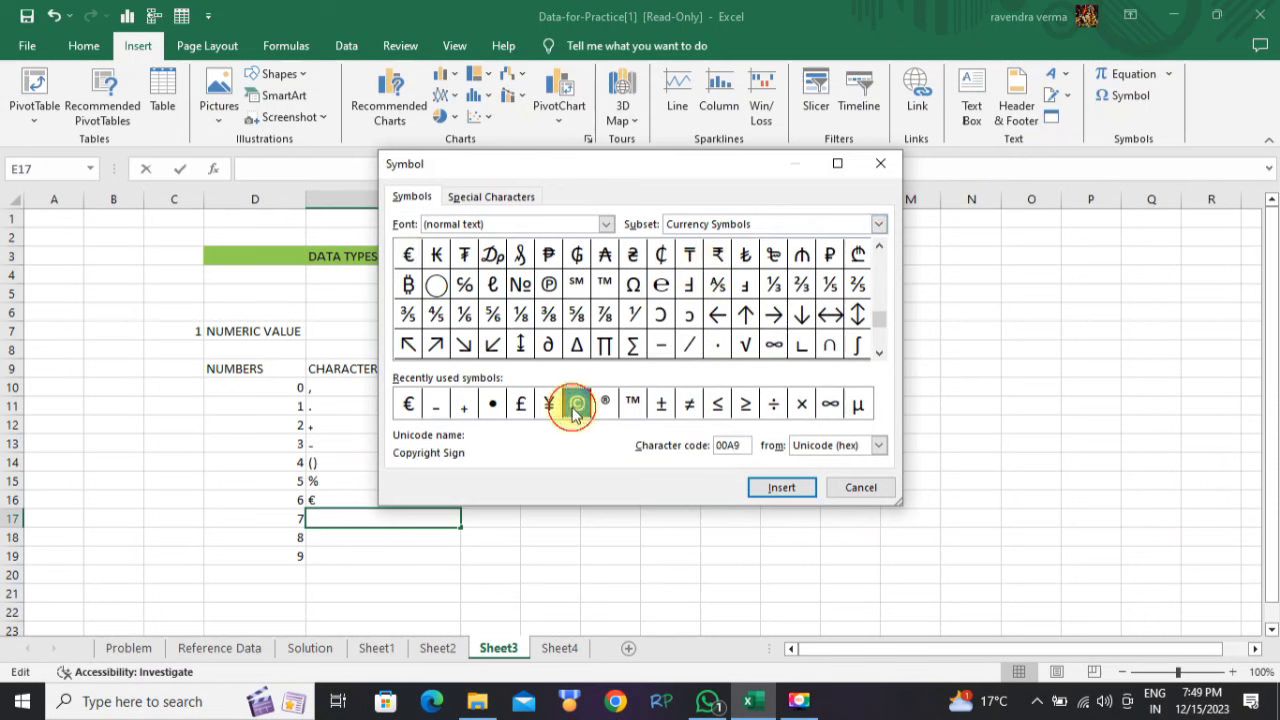
{"action": "left_click", "coordinate": [788, 492]}
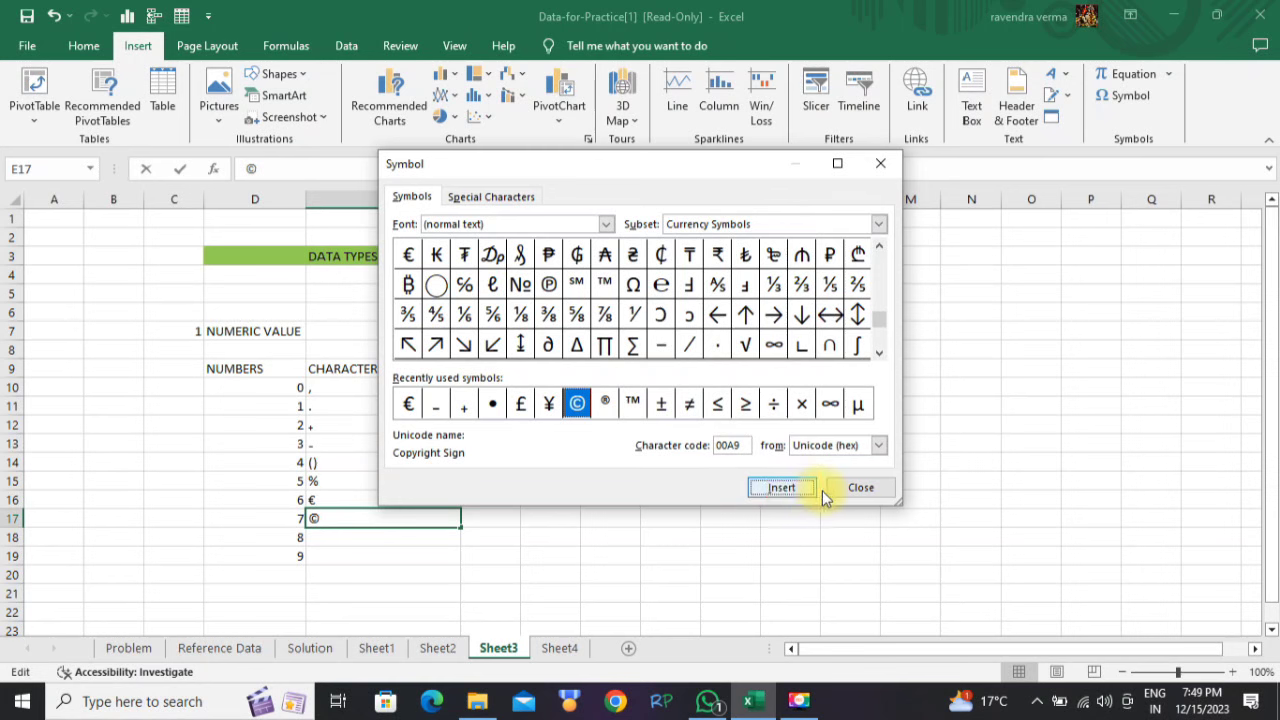
{"action": "left_click", "coordinate": [852, 485]}
{"action": "left_click", "coordinate": [705, 489]}
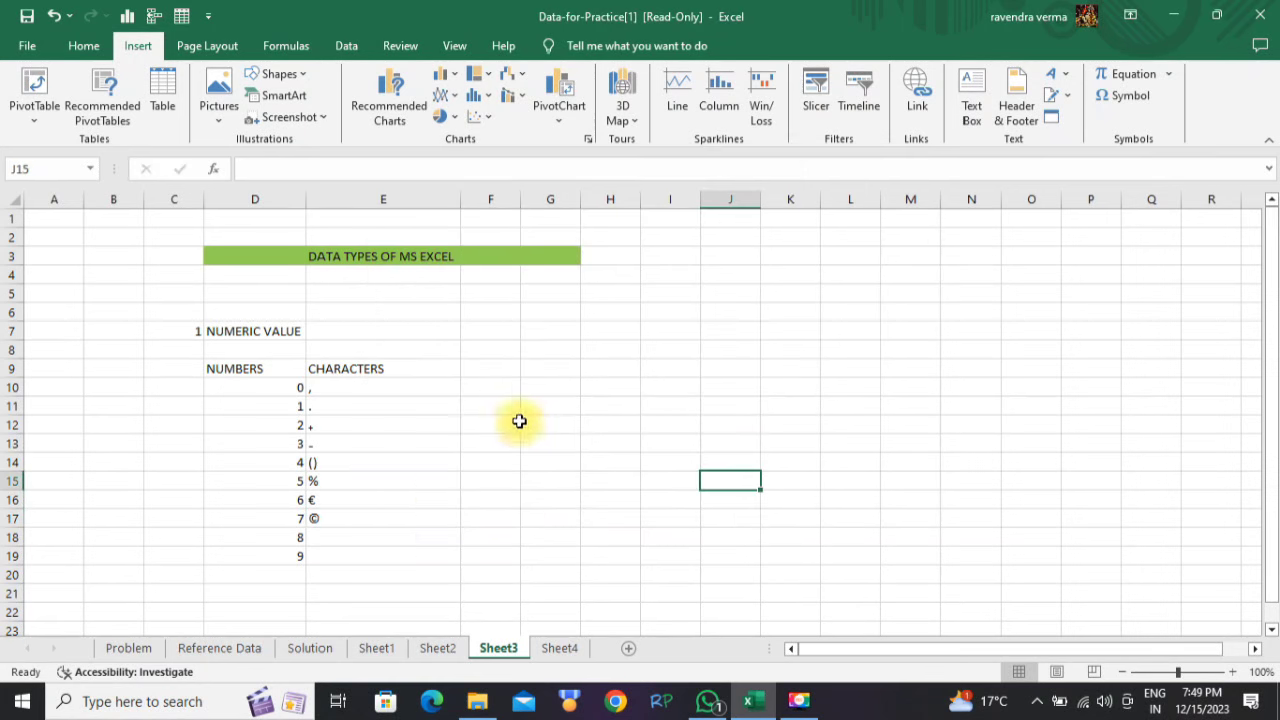
- Add the second data type heading by entering 2 in cell F7 and TEXT TYPE in cell G7
{"action": "left_click", "coordinate": [484, 373]}
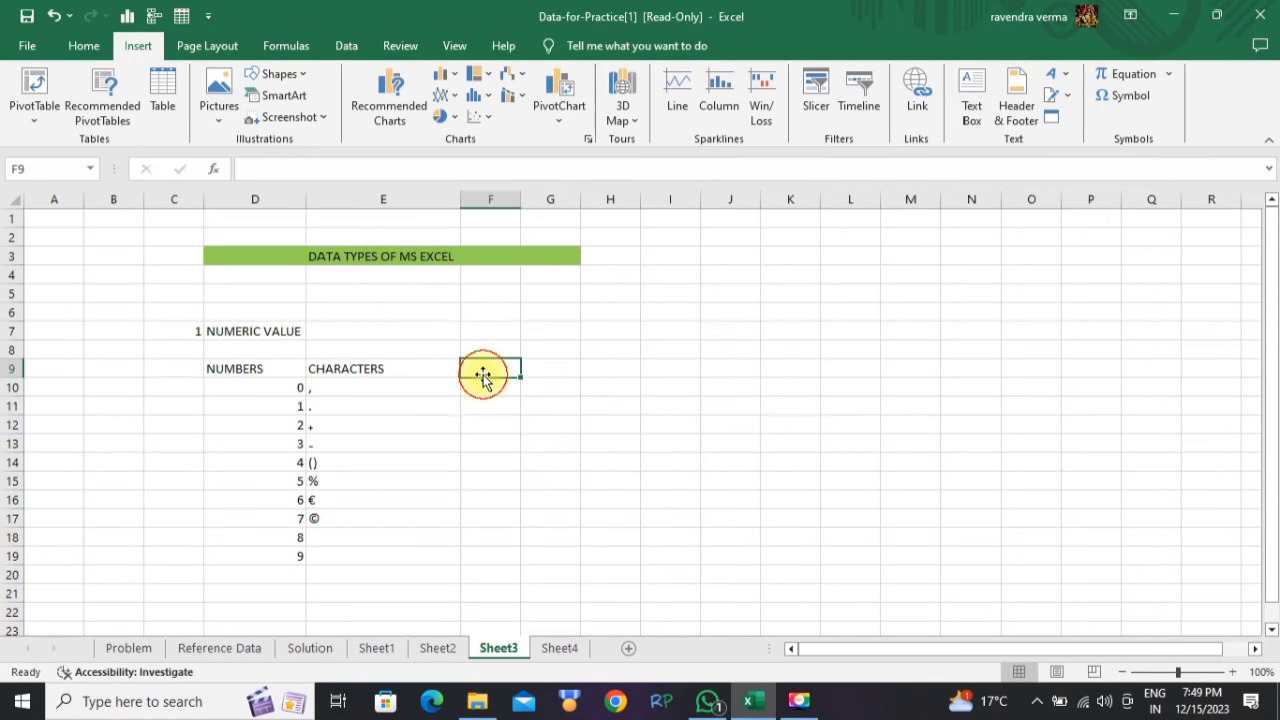
{"action": "left_click", "coordinate": [503, 327]}
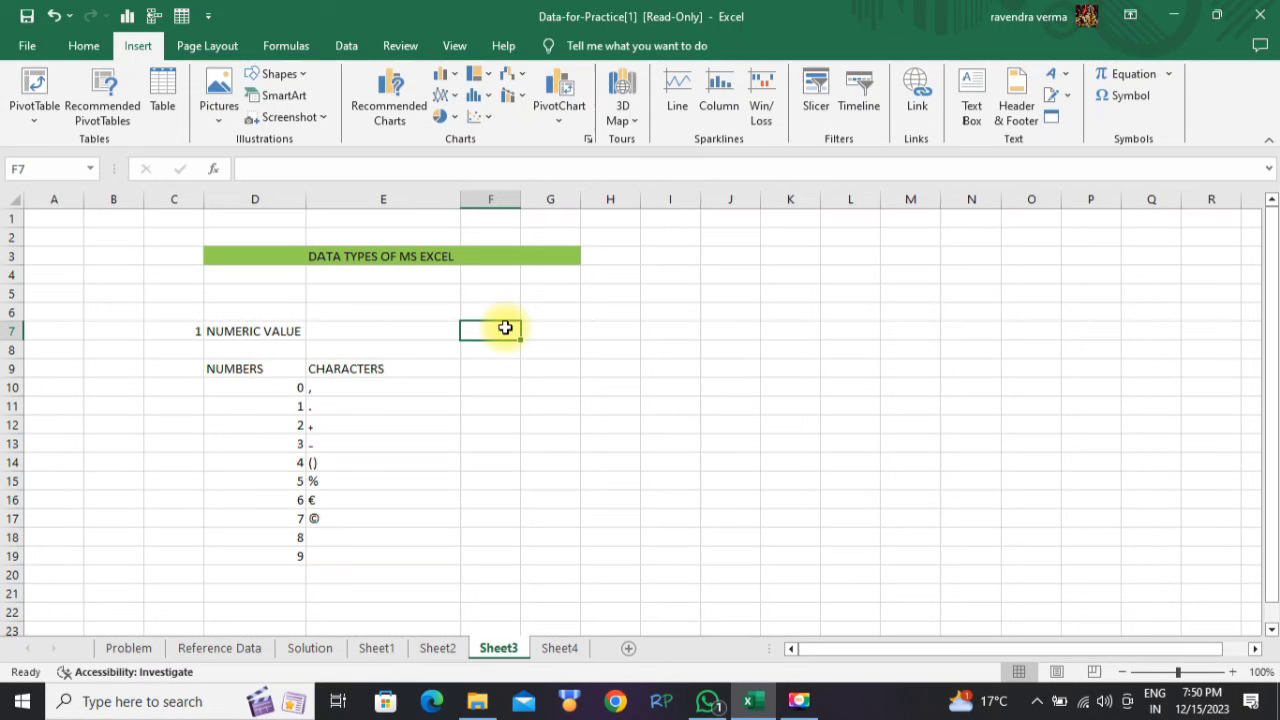
{"action": "type", "text": "2"}
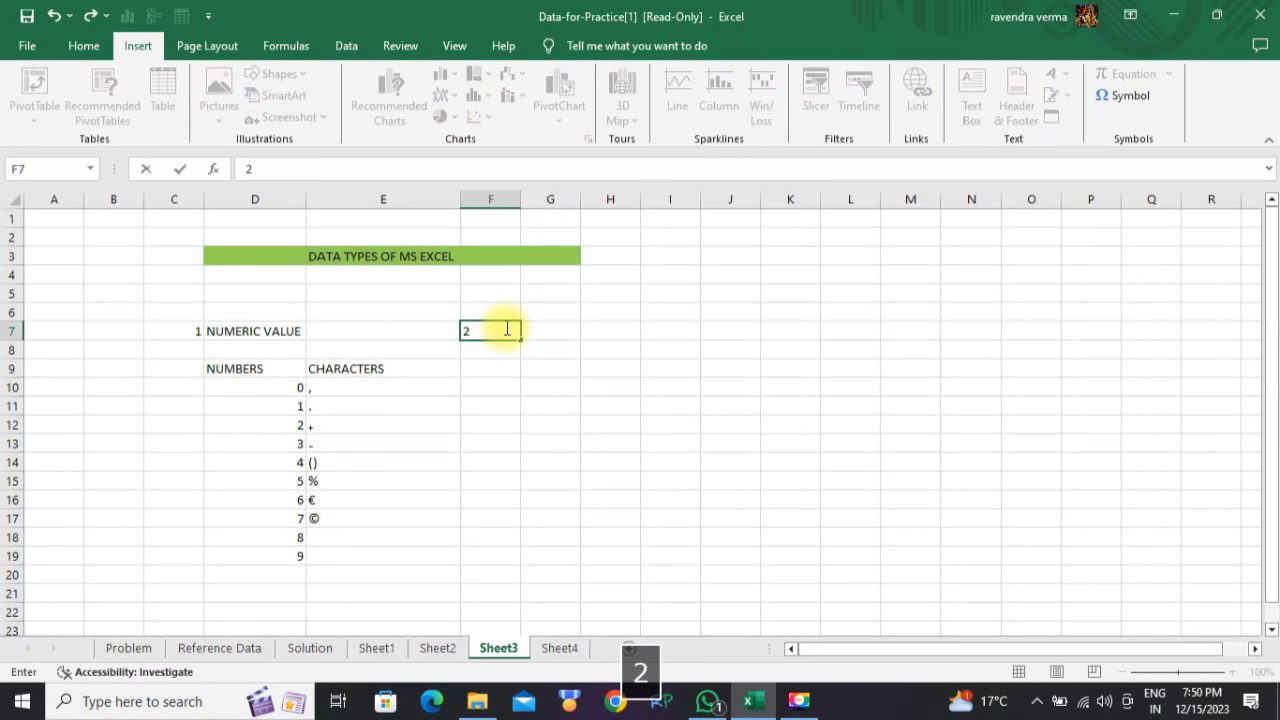
{"action": "key", "text": "Right"}
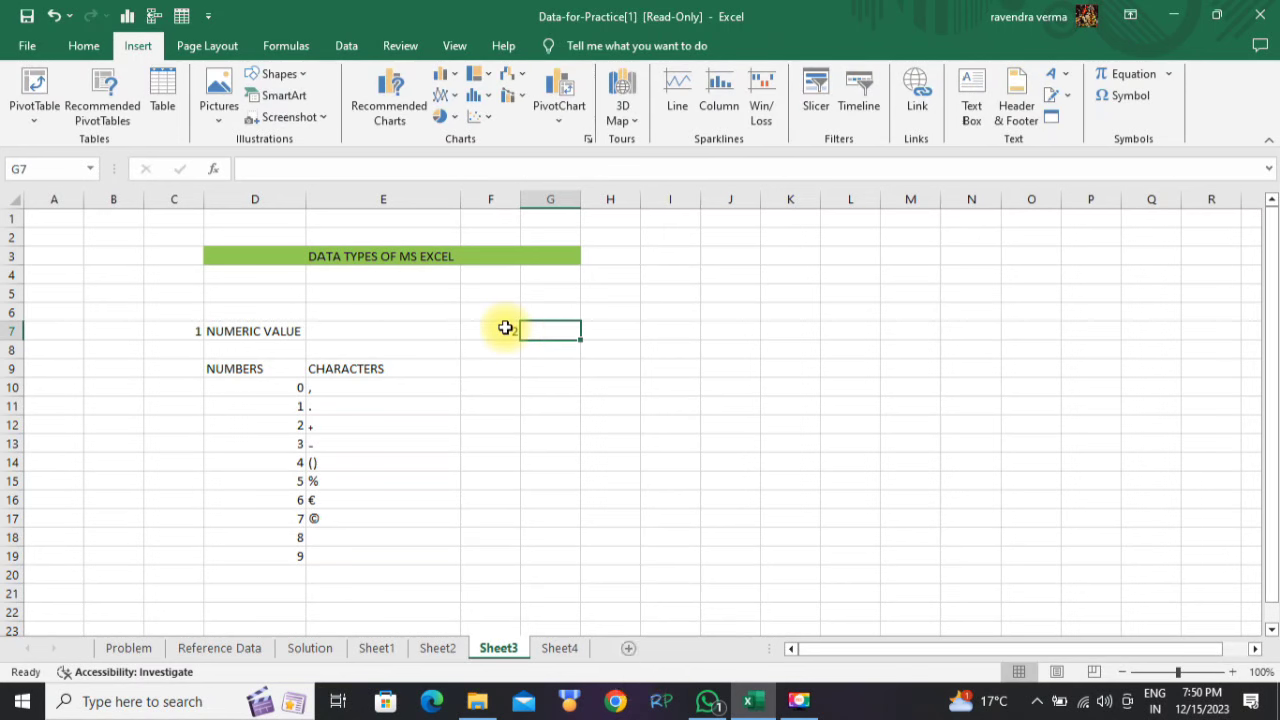
{"action": "type", "text": "TE"}
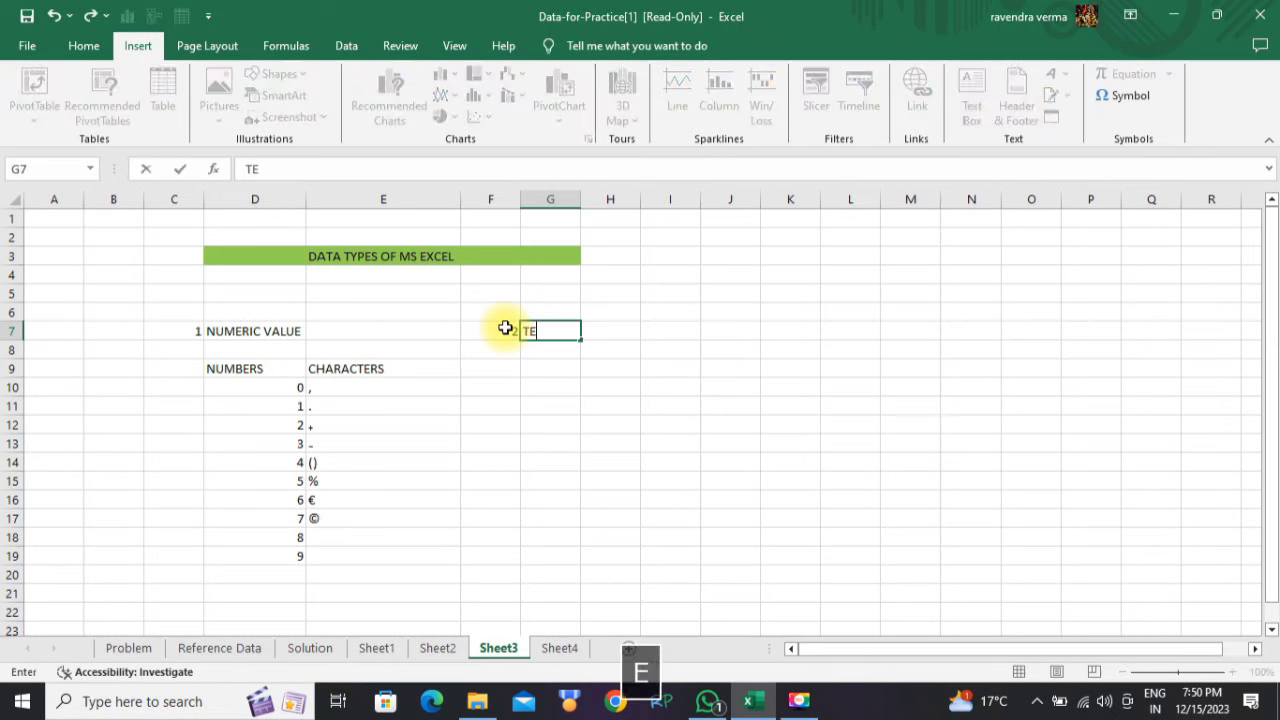
{"action": "type", "text": "XT "}
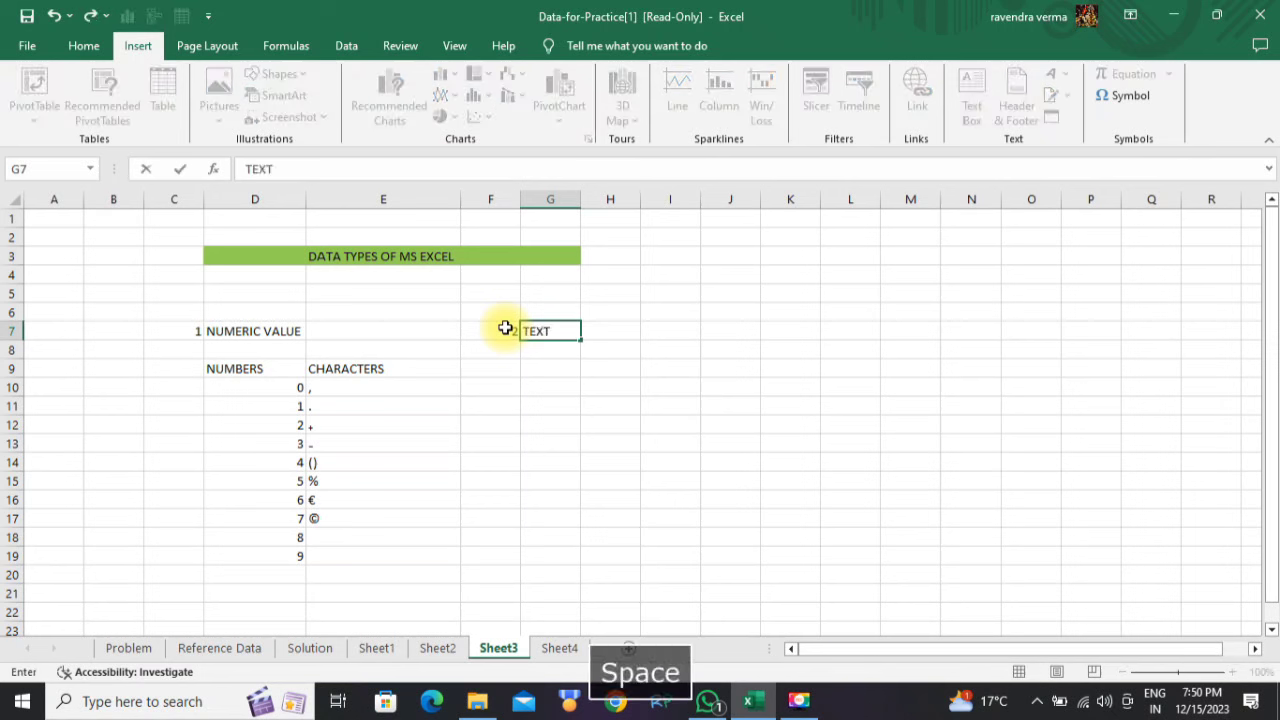
{"action": "type", "text": "T"}
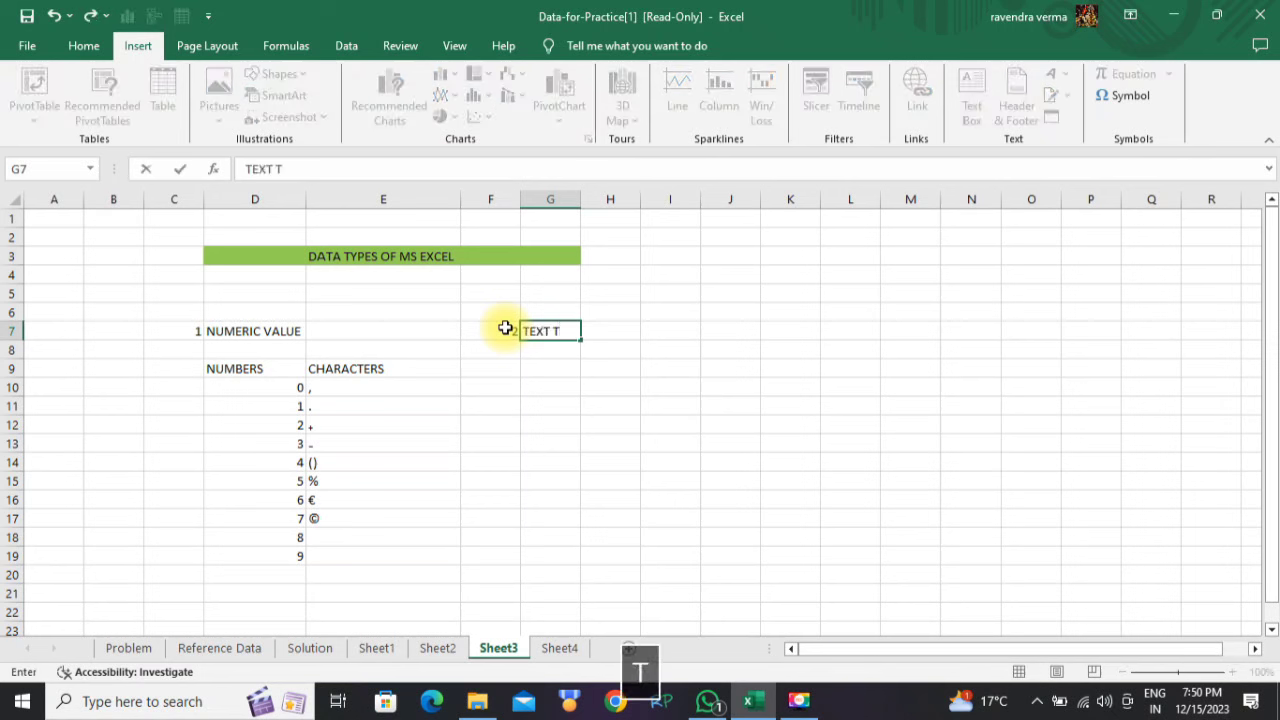
{"action": "type", "text": "YPE"}
{"action": "key", "text": "BackSpace"}
{"action": "type", "text": "E"}
{"action": "key", "text": "Down"}
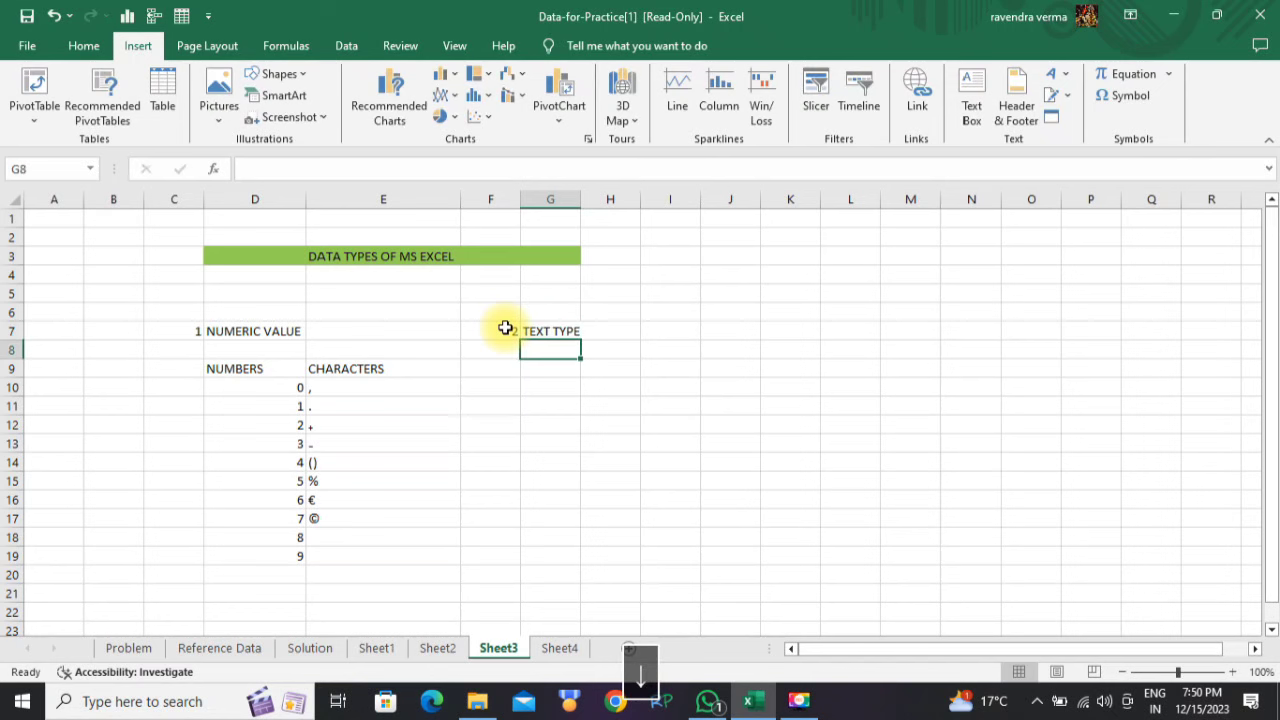
- Enter the sample text THIS IS MY PEN in cell G9 under the TEXT TYPE heading
{"action": "key", "text": "Down"}
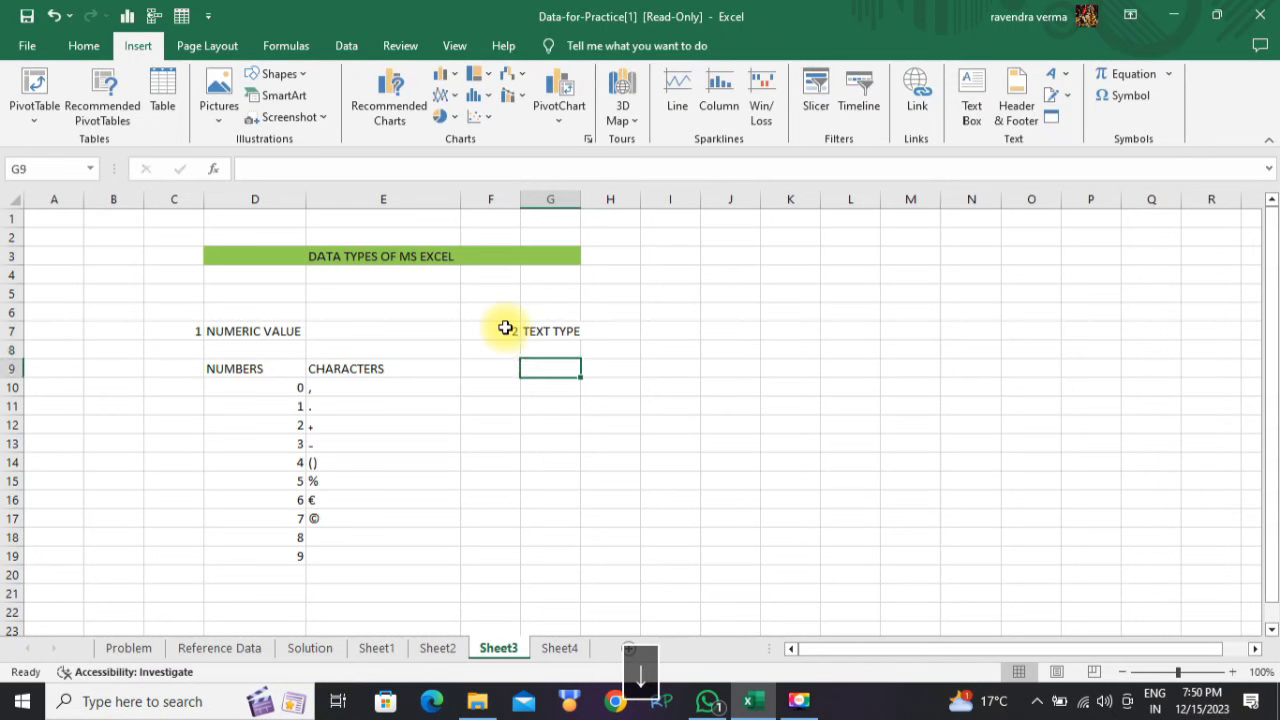
{"action": "type", "text": "THIS IS "}
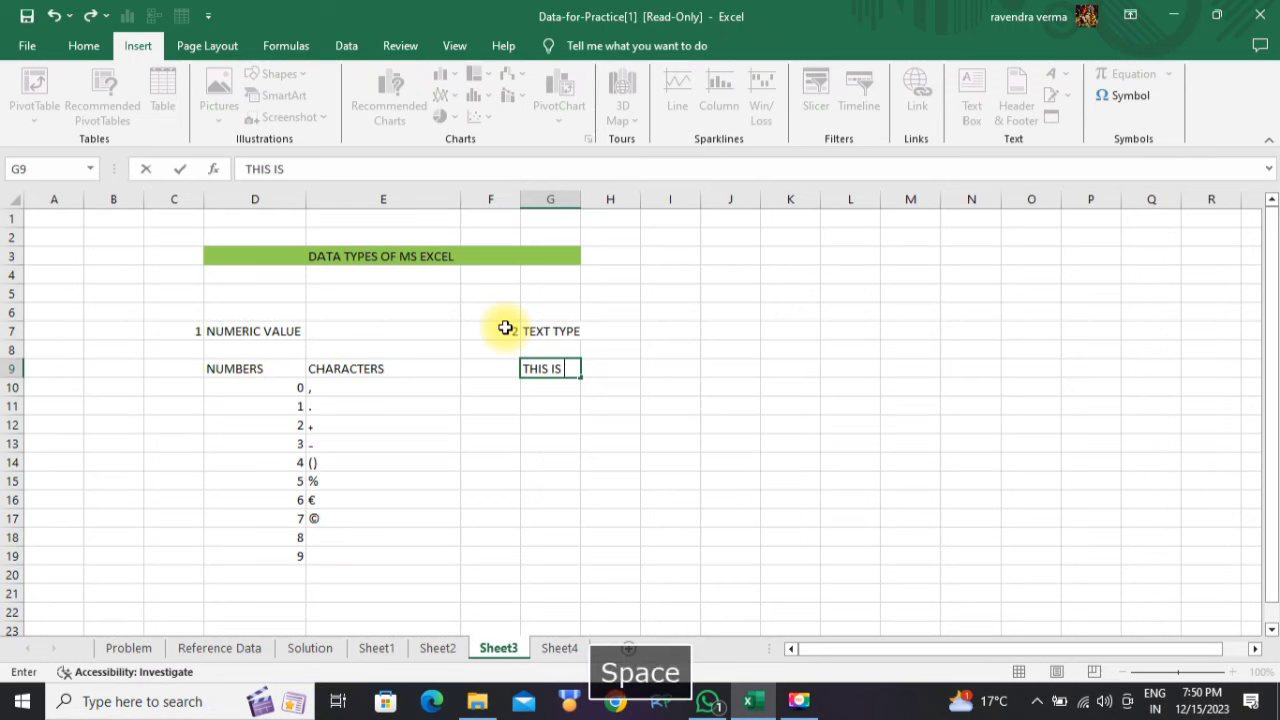
{"action": "type", "text": "MY OEN"}
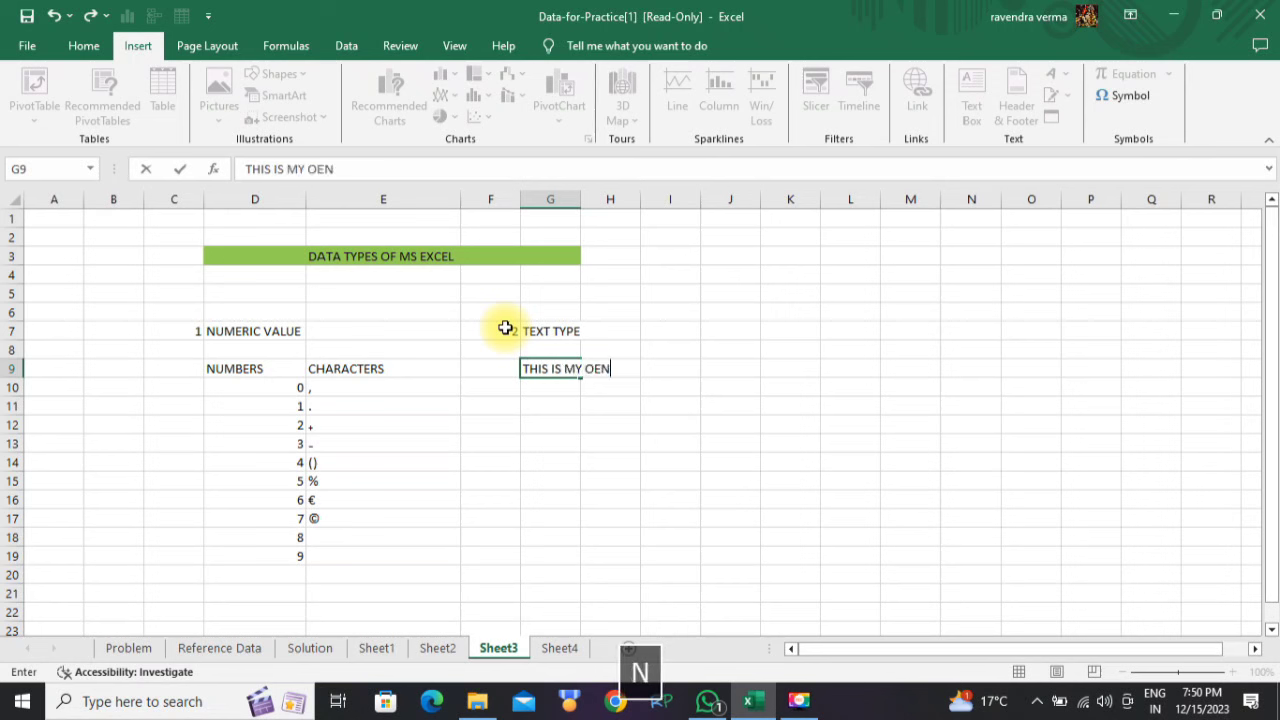
{"action": "key", "text": "BackSpace"}
{"action": "key", "text": "BackSpace"}
{"action": "key", "text": "BackSpace"}
{"action": "type", "text": "PEN"}
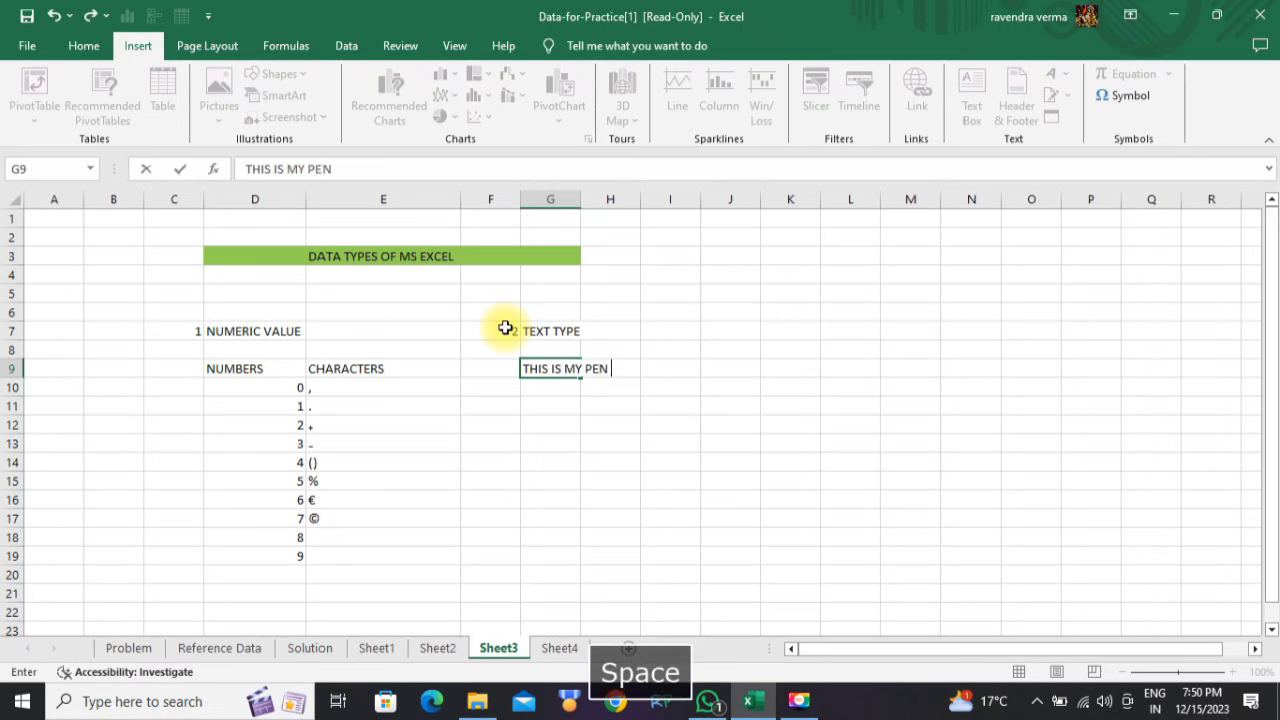
{"action": "key", "text": "Return"}
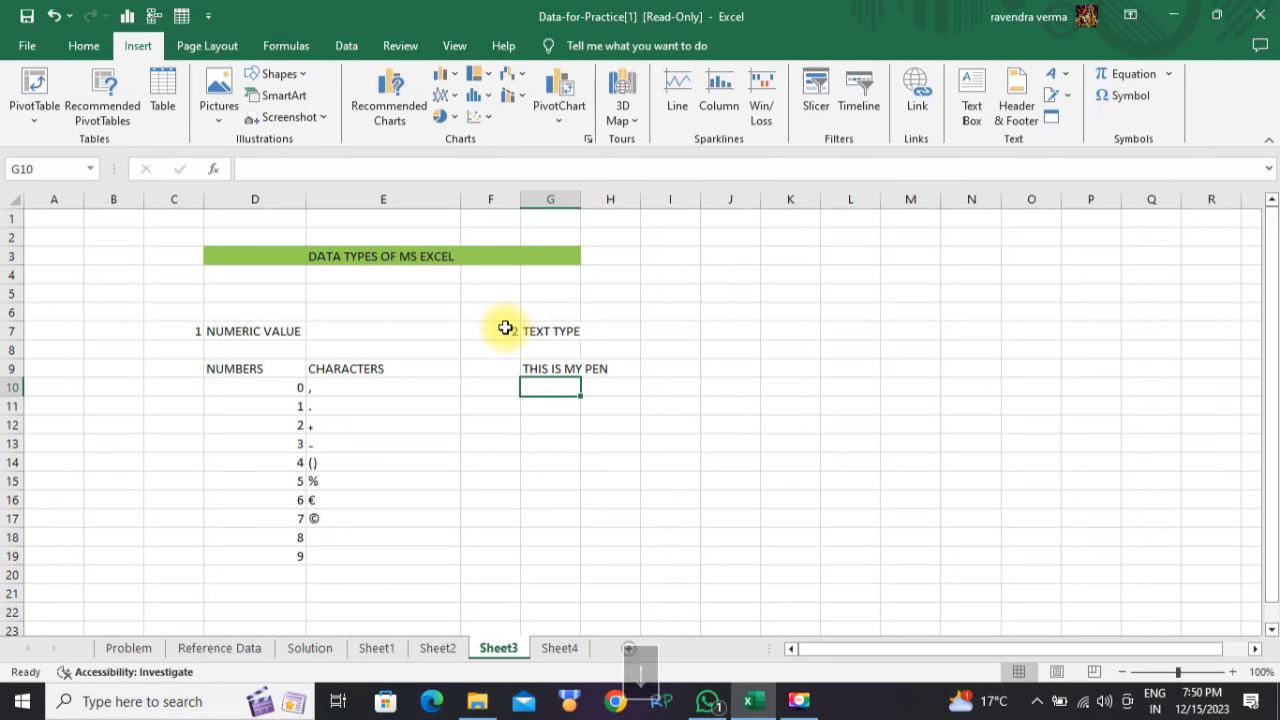
- Enter DATE AND TIME in cell G10 below the sample sentence
{"action": "type", "text": "DATE "}
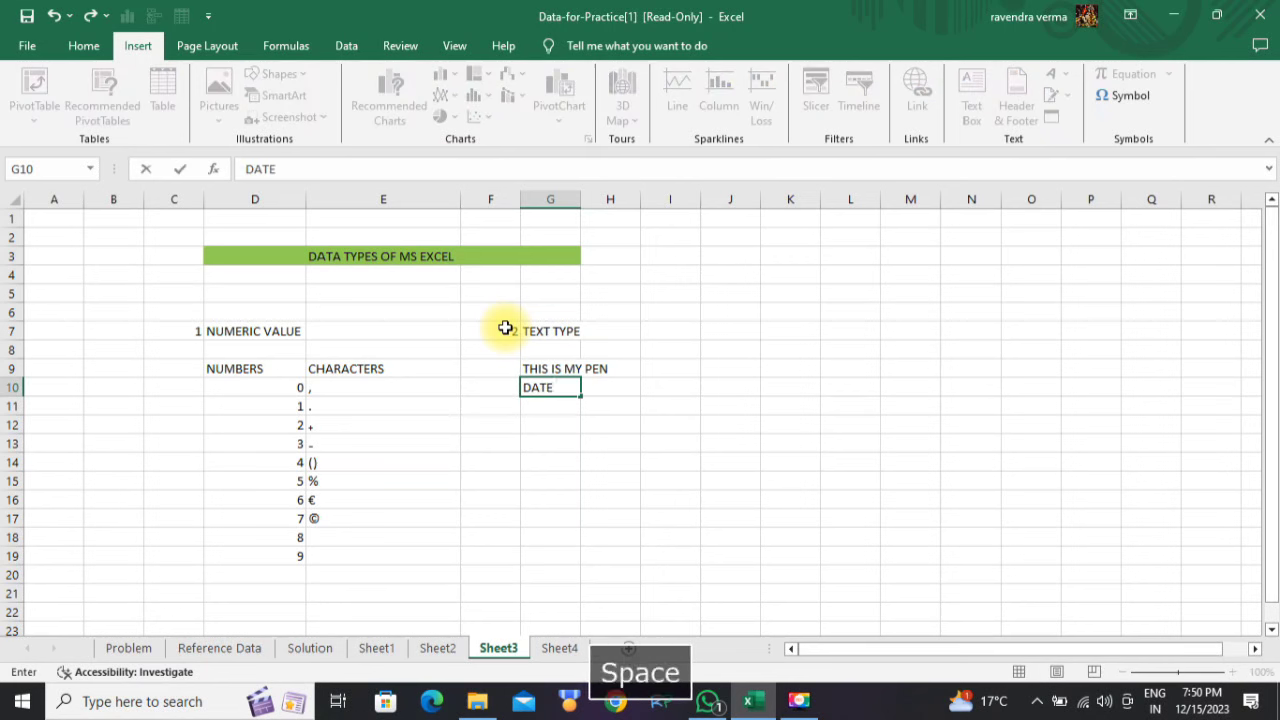
{"action": "type", "text": "AND TIME"}
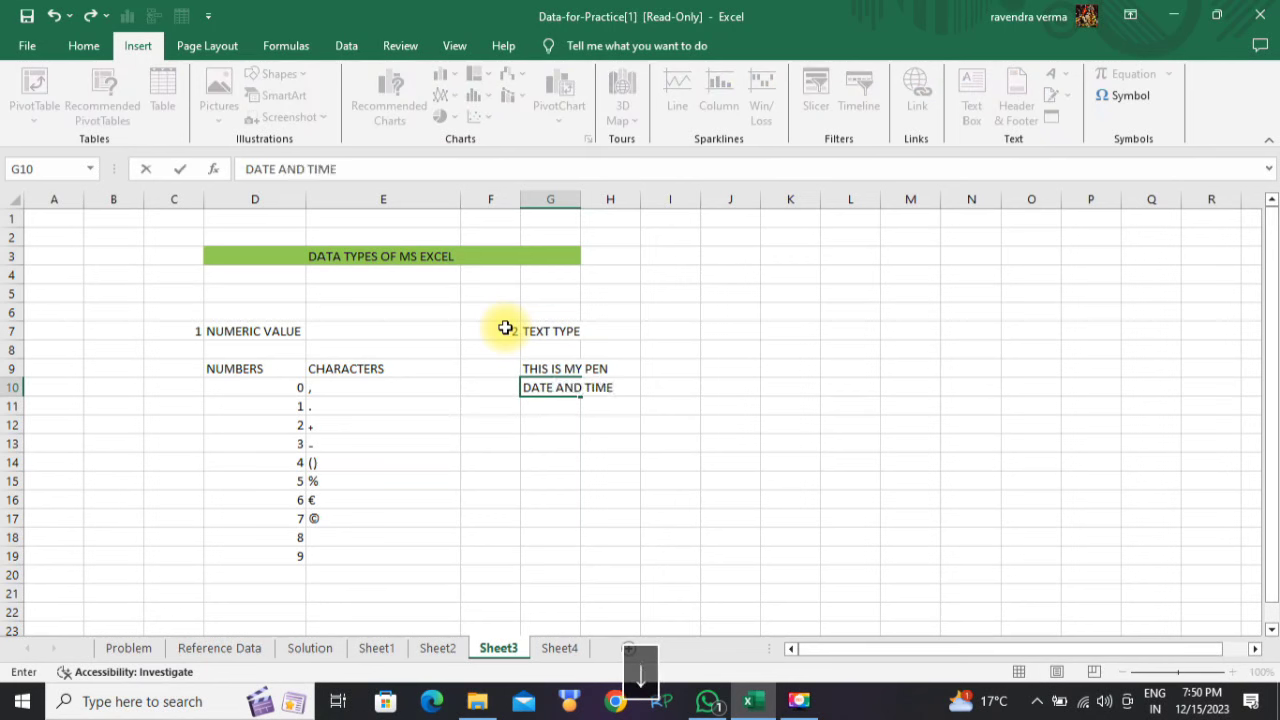
{"action": "key", "text": "Down"}
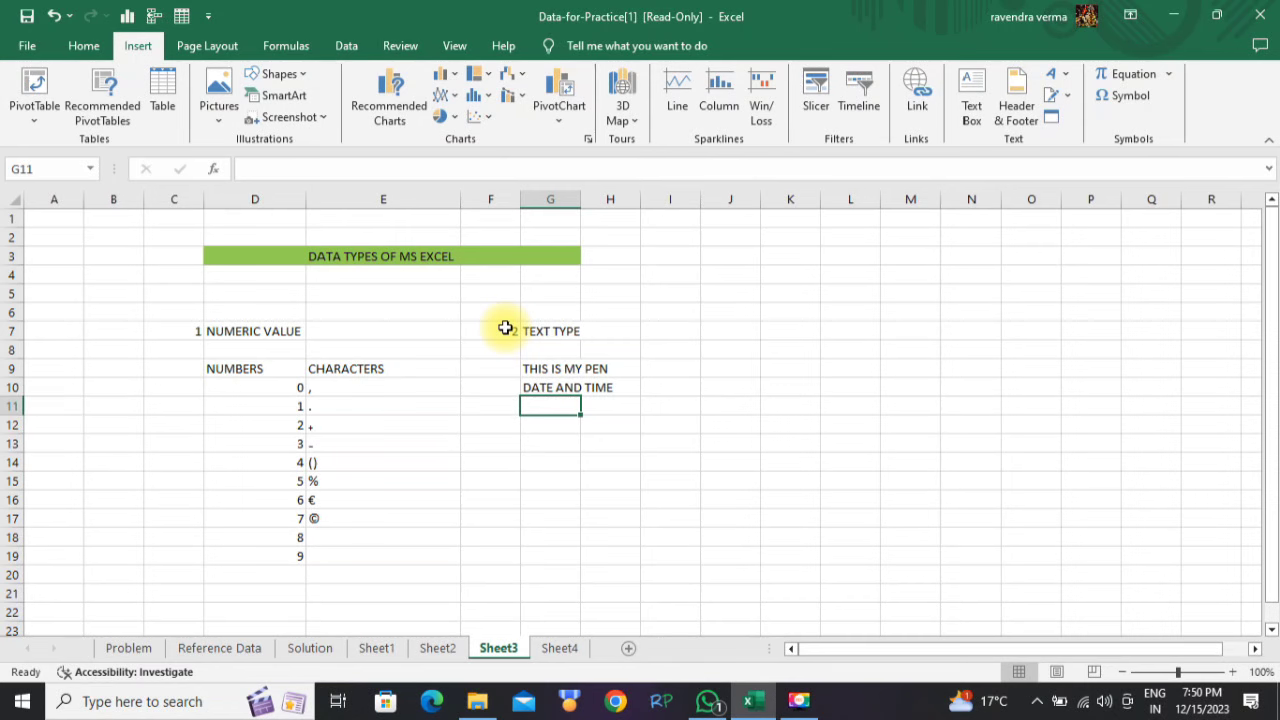
{"action": "key", "text": "ctrl+alt+equal"}
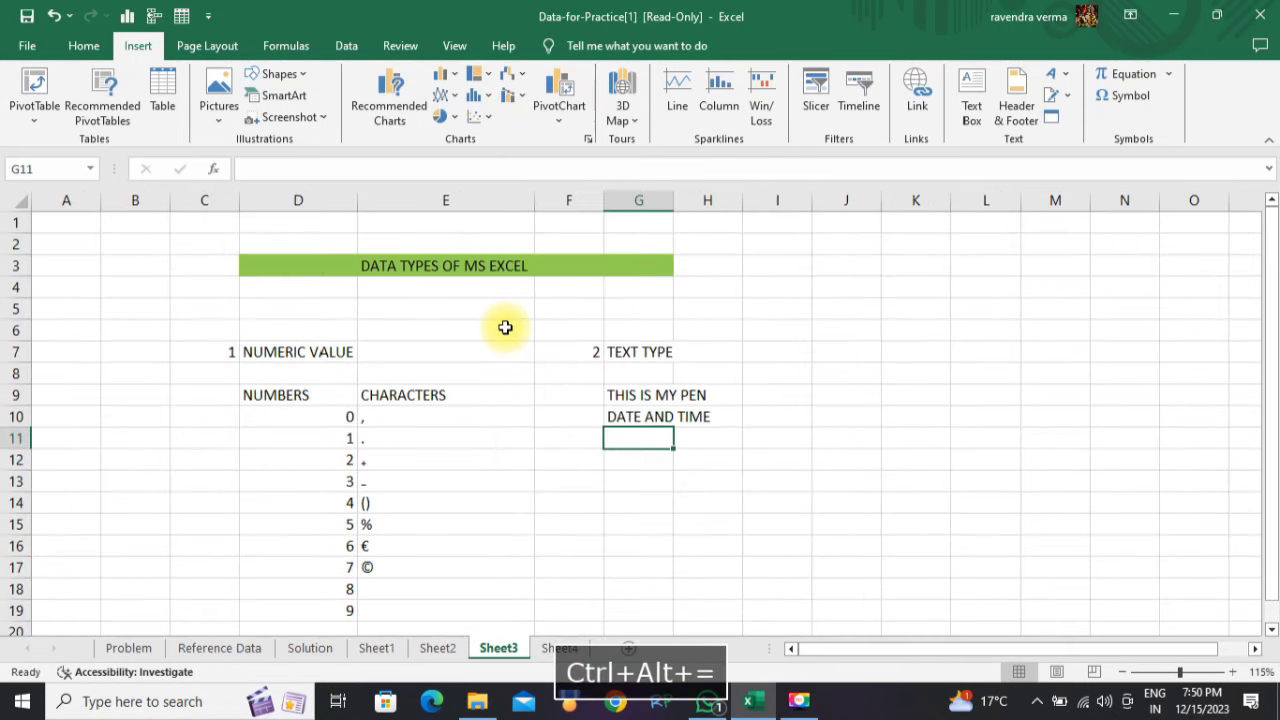
{"action": "key", "text": "ctrl+alt+equal"}
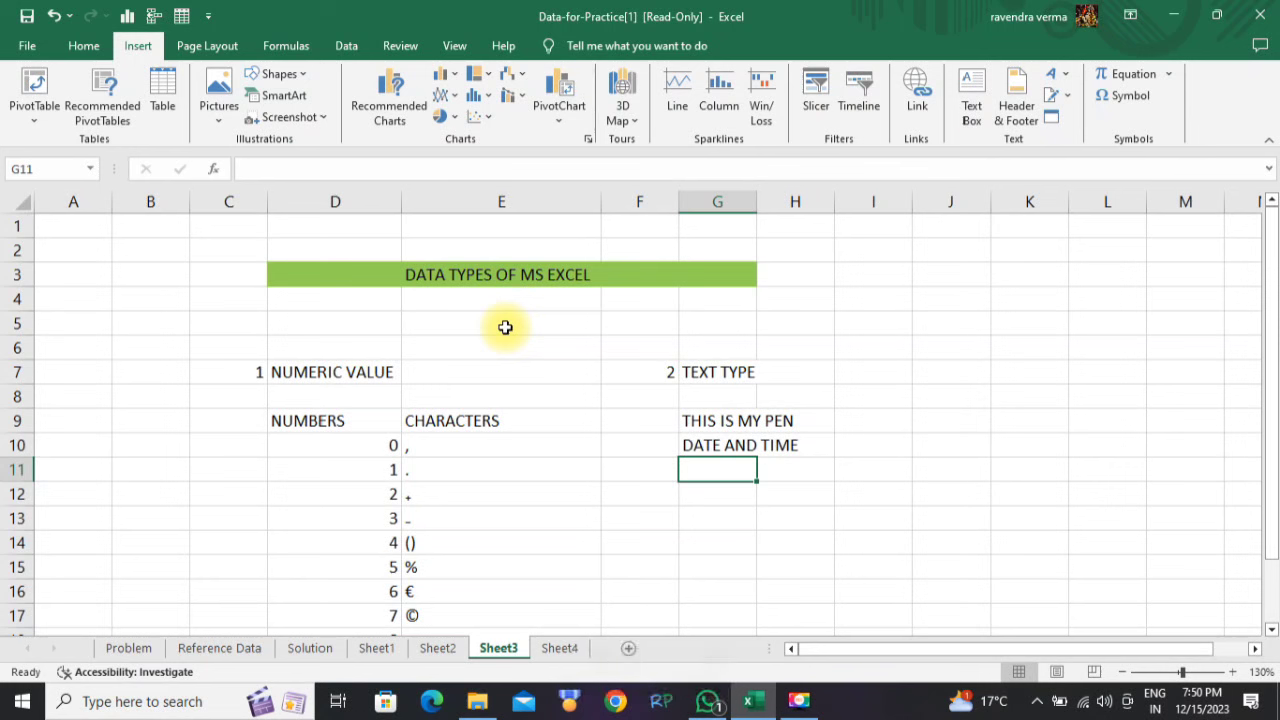
{"action": "key", "text": "ctrl+alt+minus"}
{"action": "key", "text": "ctrl+alt+minus"}
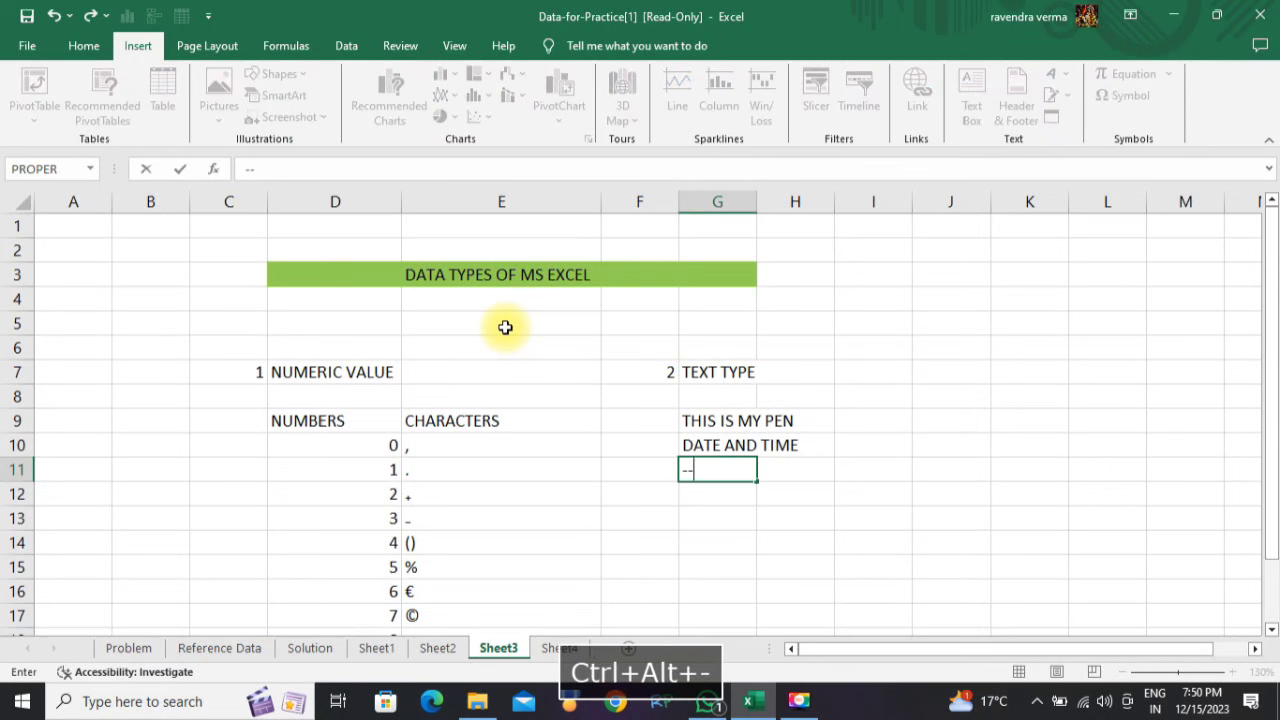
{"action": "key", "text": "BackSpace"}
{"action": "key", "text": "BackSpace"}
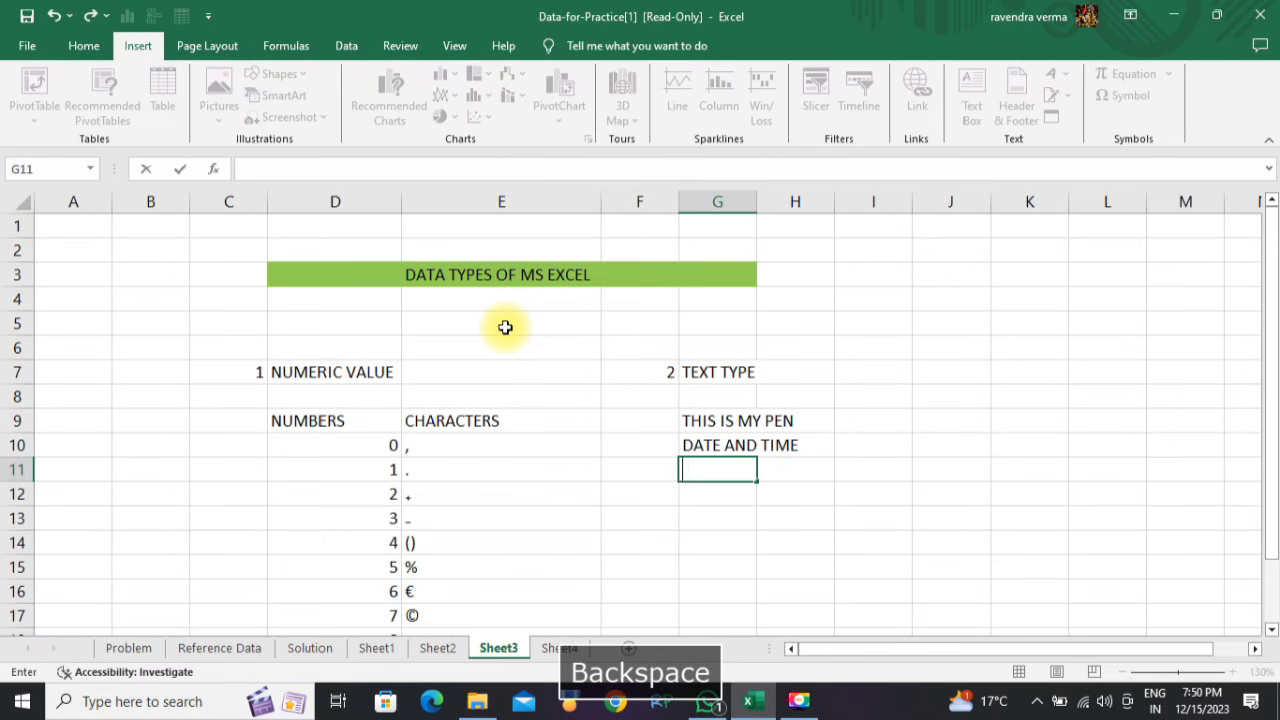
{"action": "scroll", "coordinate": [733, 395], "scroll_direction": "down", "scroll_amount": 2}
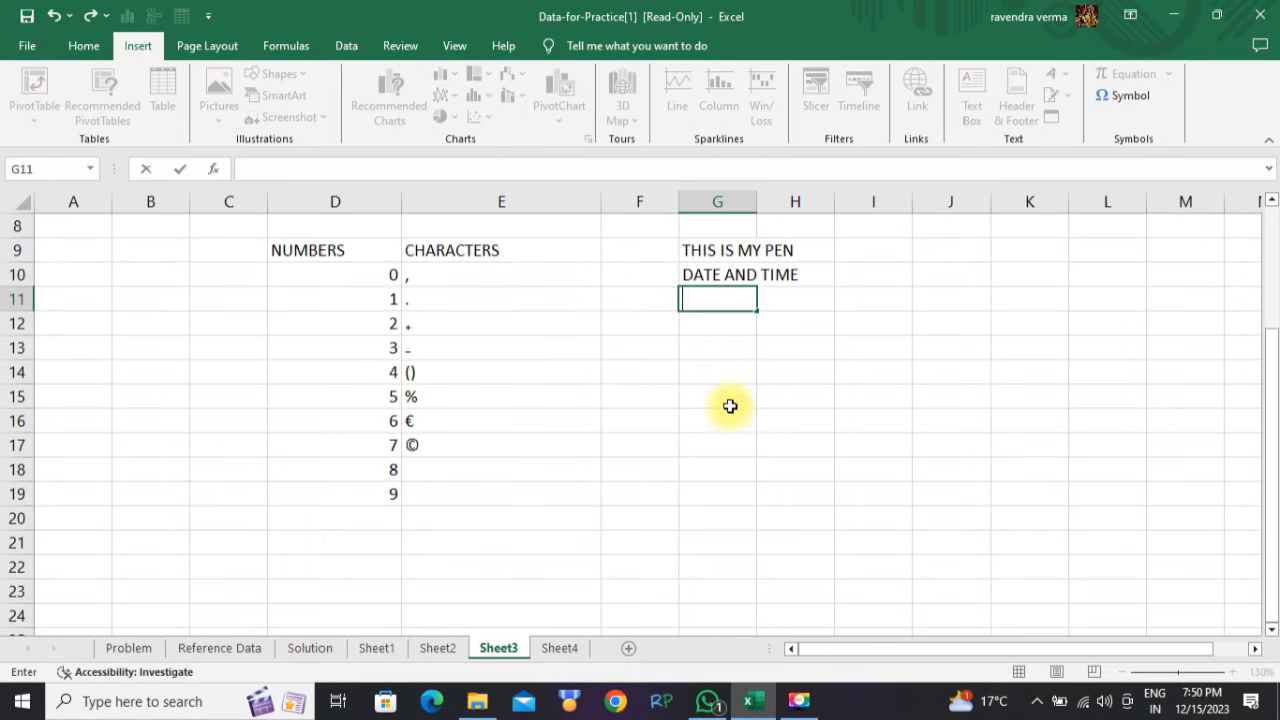
{"action": "scroll", "coordinate": [729, 415], "scroll_direction": "up", "scroll_amount": 2}
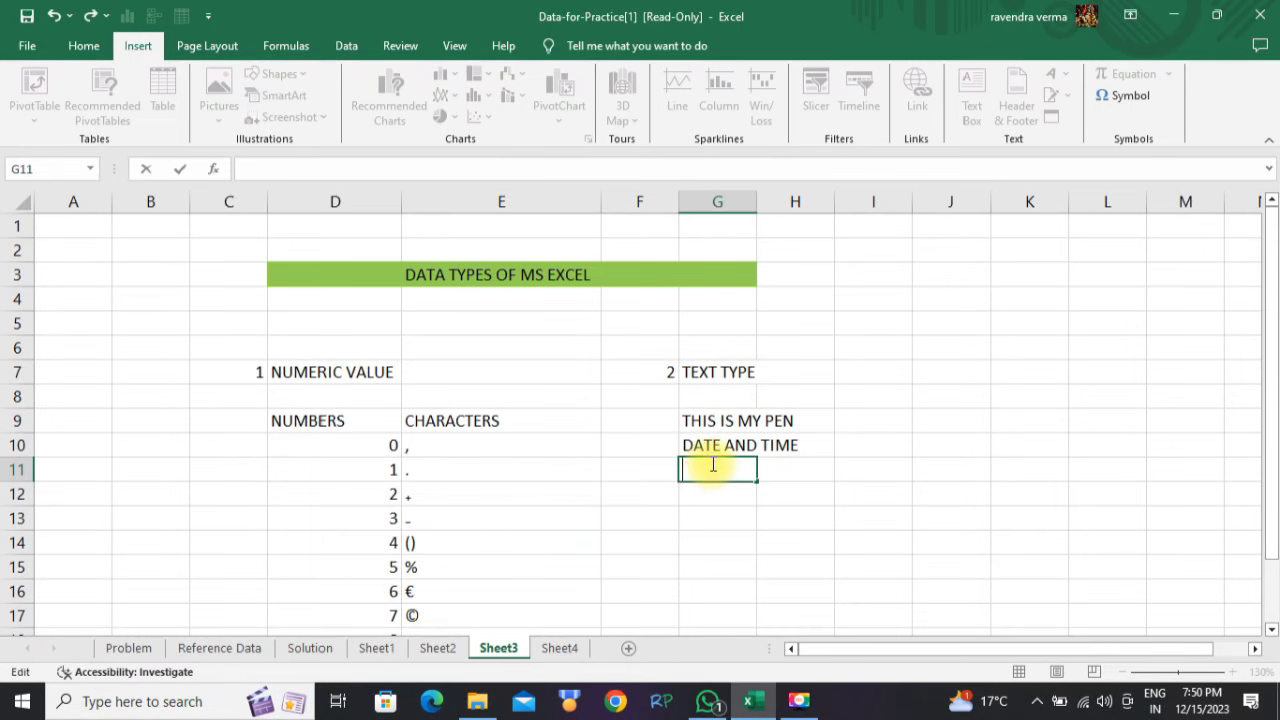
{"action": "key", "text": "ctrl+equal"}
{"action": "key", "text": "alt+equal"}
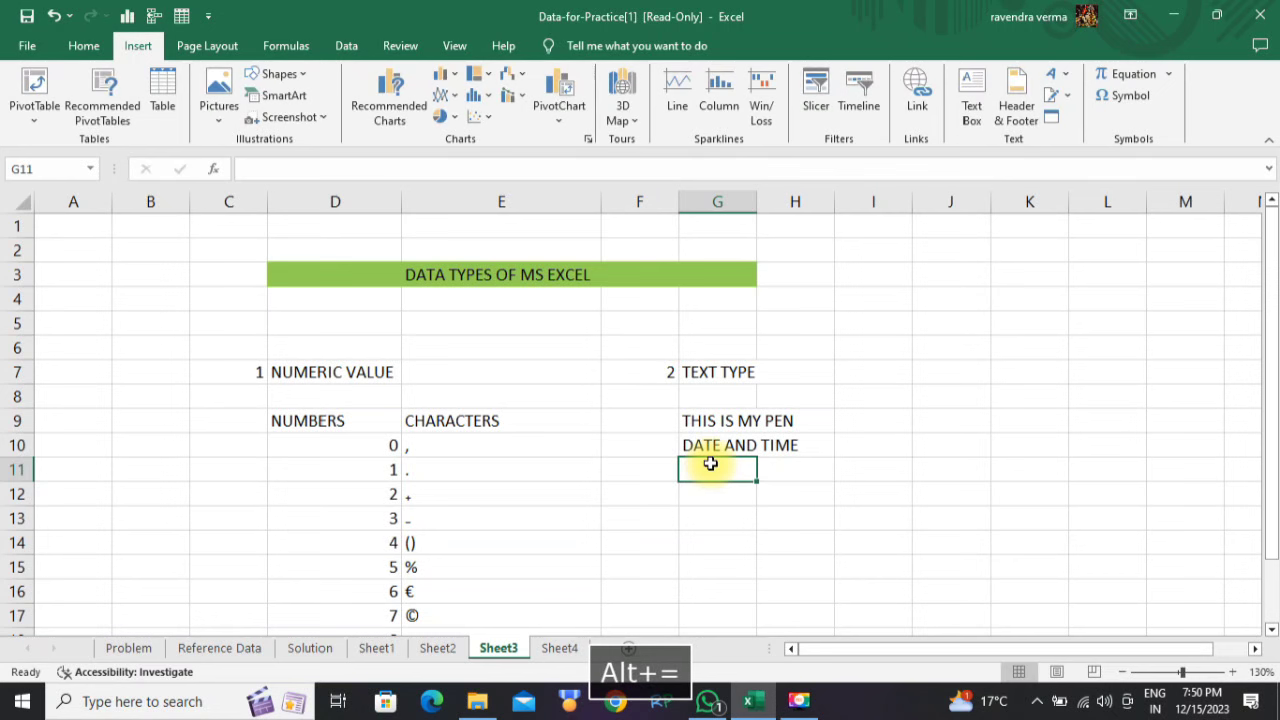
- Insert the current date 12/15/2023 in cell G11 and the current time 7:51 PM in cell G12 below DATE AND TIME
{"action": "key", "text": "ctrl+semicolon"}
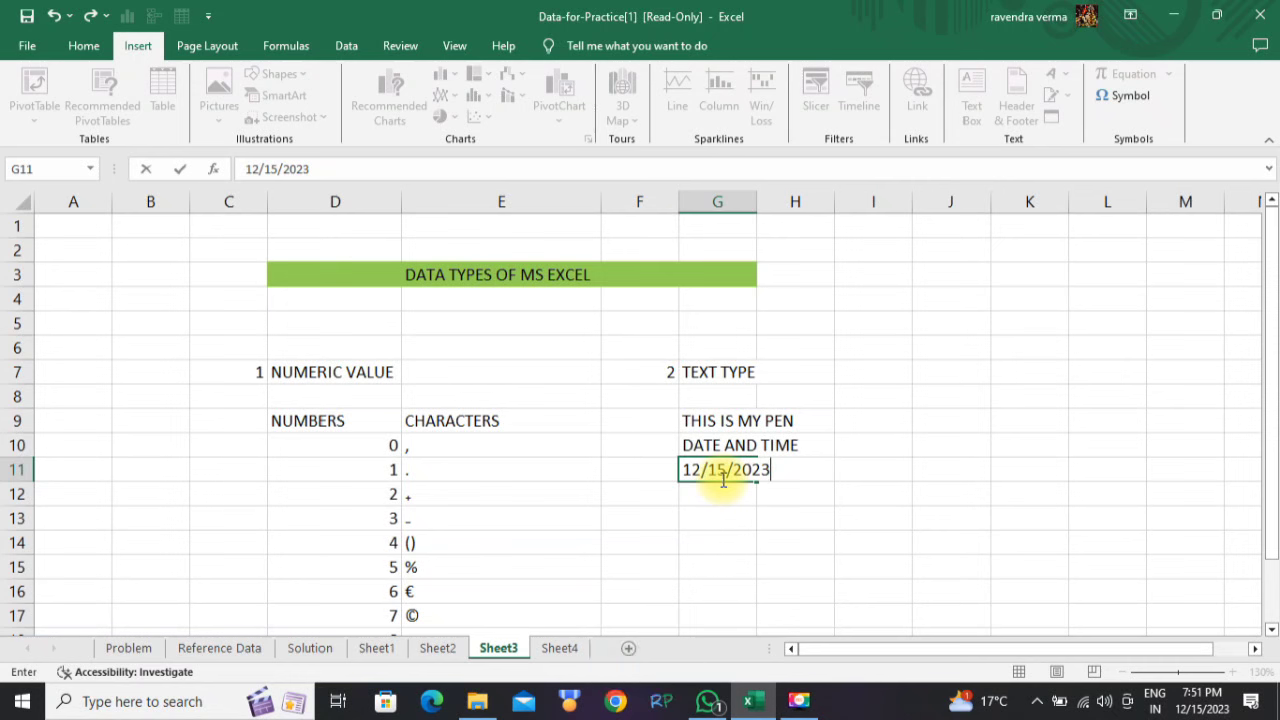
{"action": "key", "text": "Down"}
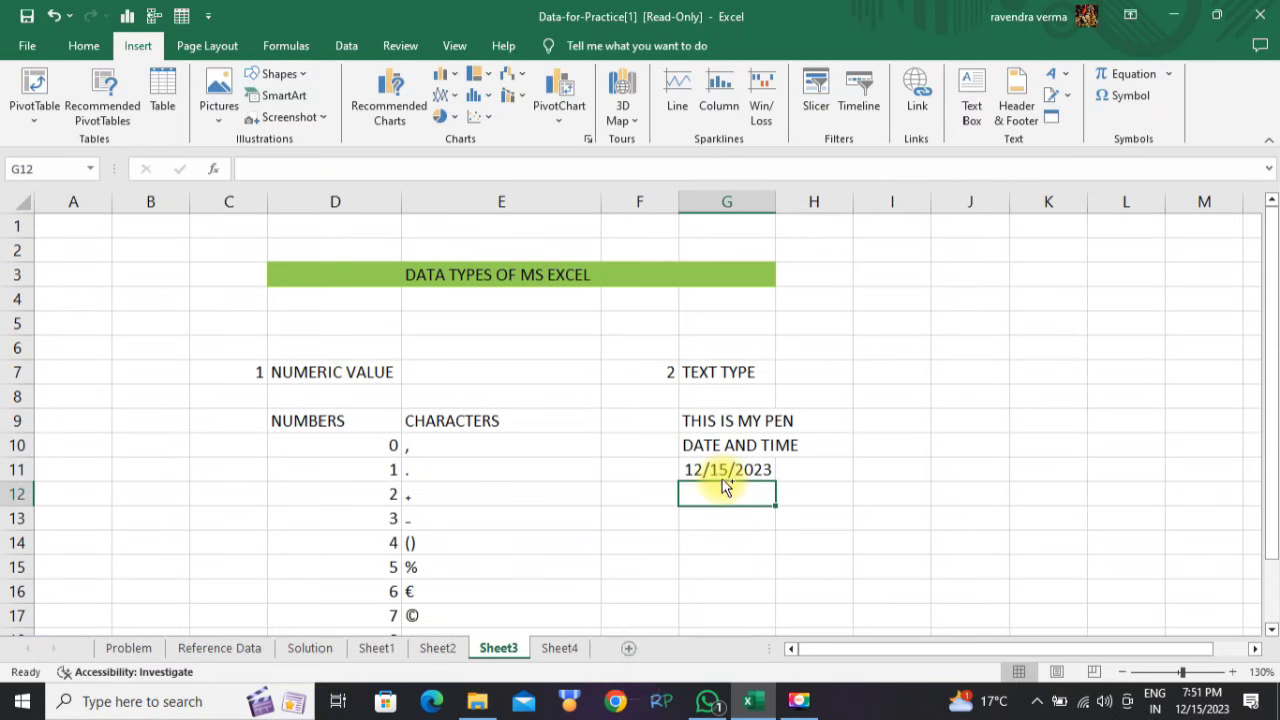
{"action": "key", "text": "ctrl+shift+semicolon"}
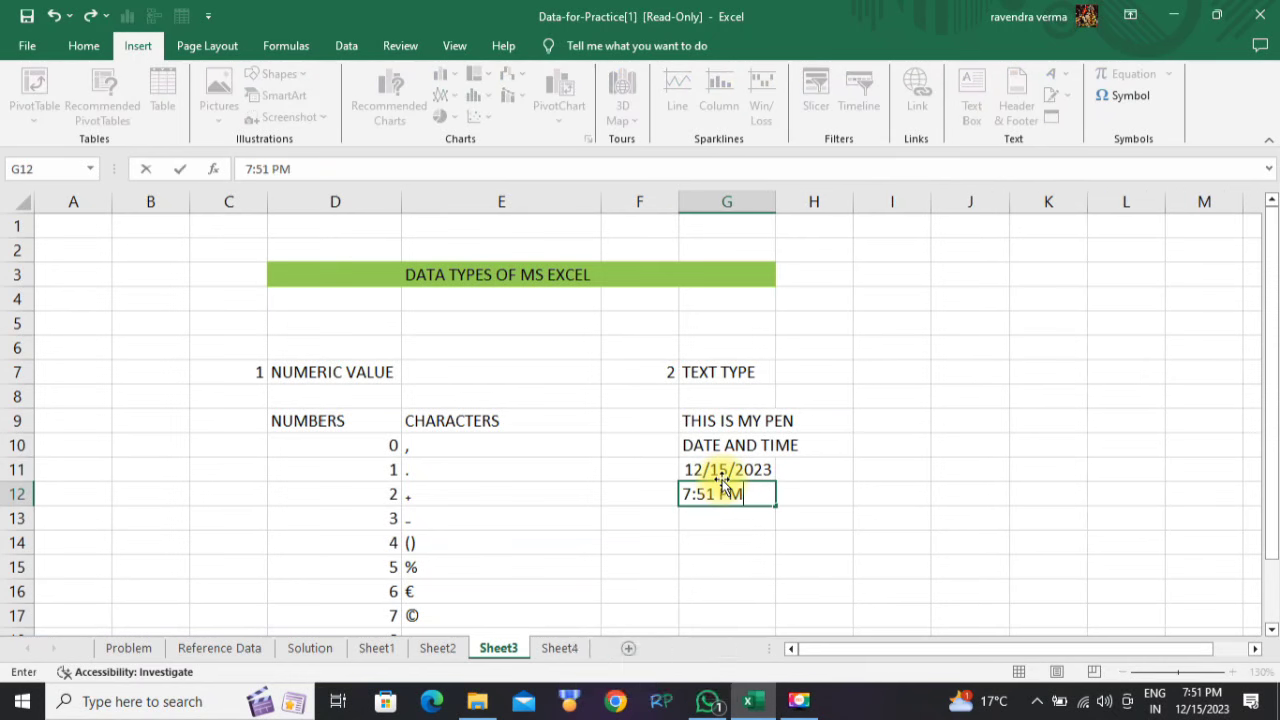
{"action": "left_click", "coordinate": [834, 597]}
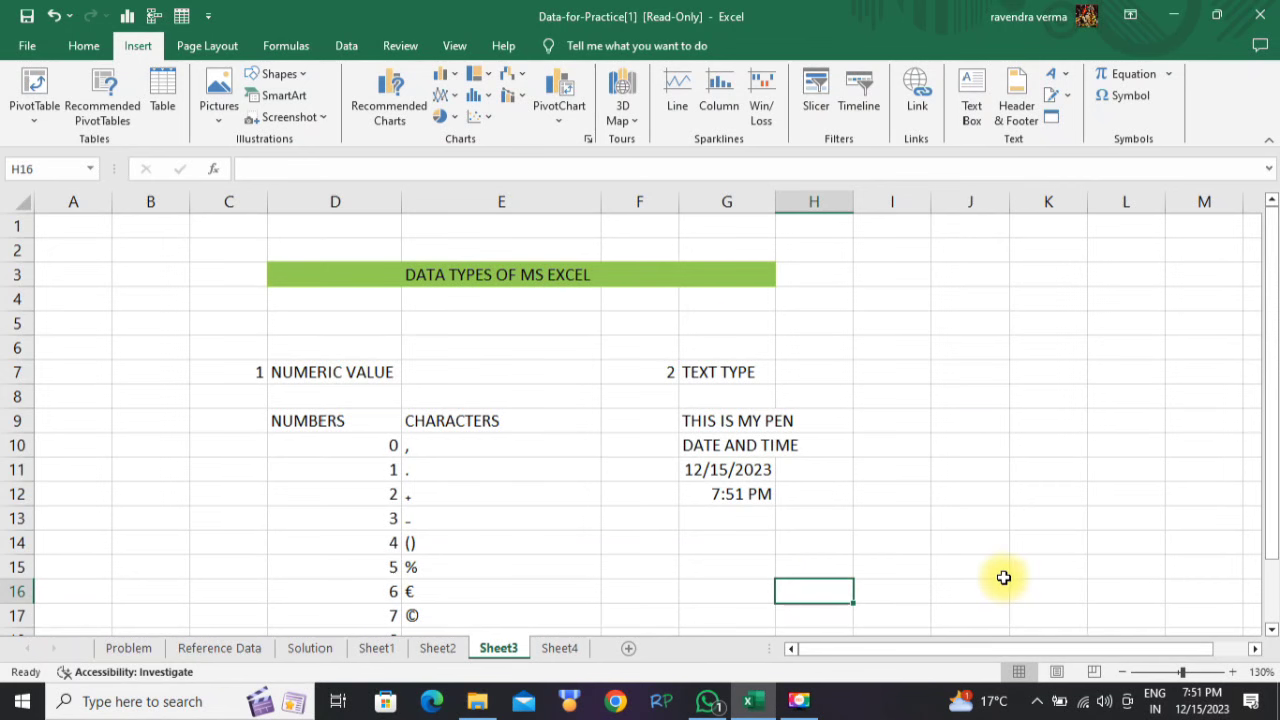
{"action": "scroll", "coordinate": [990, 576], "scroll_direction": "down", "scroll_amount": 3}
{"action": "scroll", "coordinate": [900, 585], "scroll_direction": "up", "scroll_amount": 3}
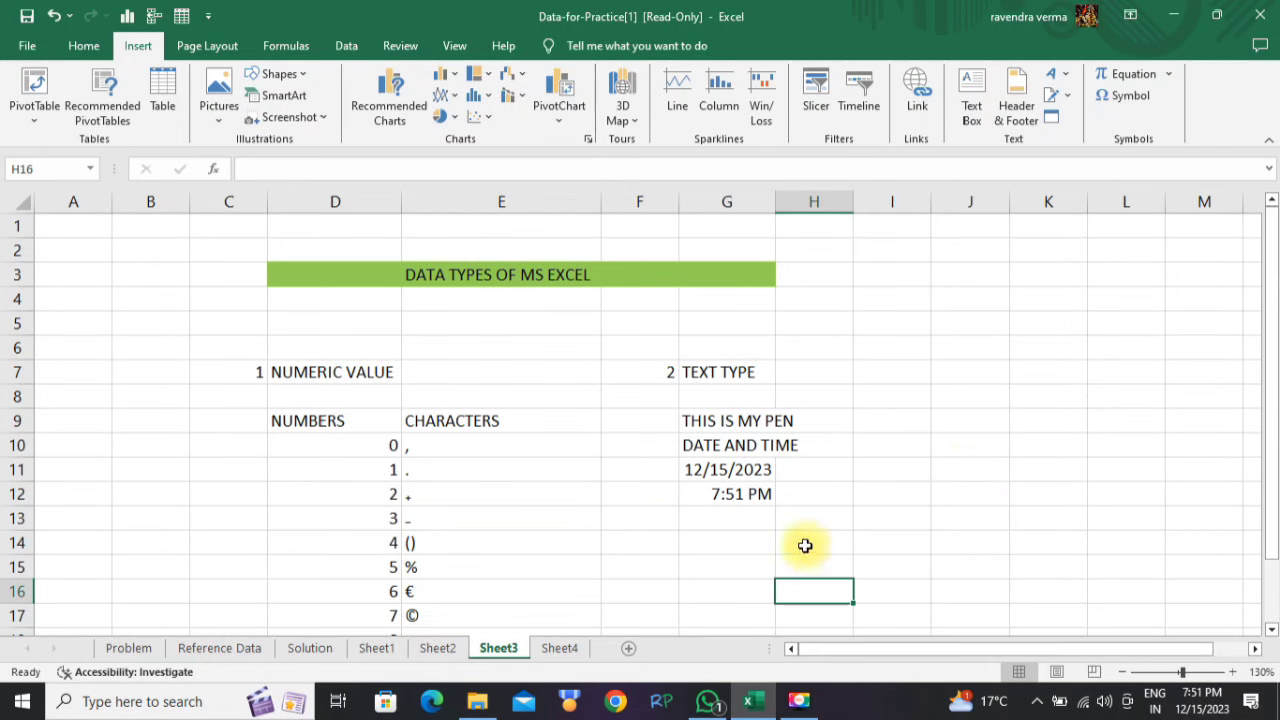
- On Sheet2, enter the labels COUNT in cell H5 and COUNTA in cell H6 beside the data table
{"action": "left_click", "coordinate": [438, 648]}
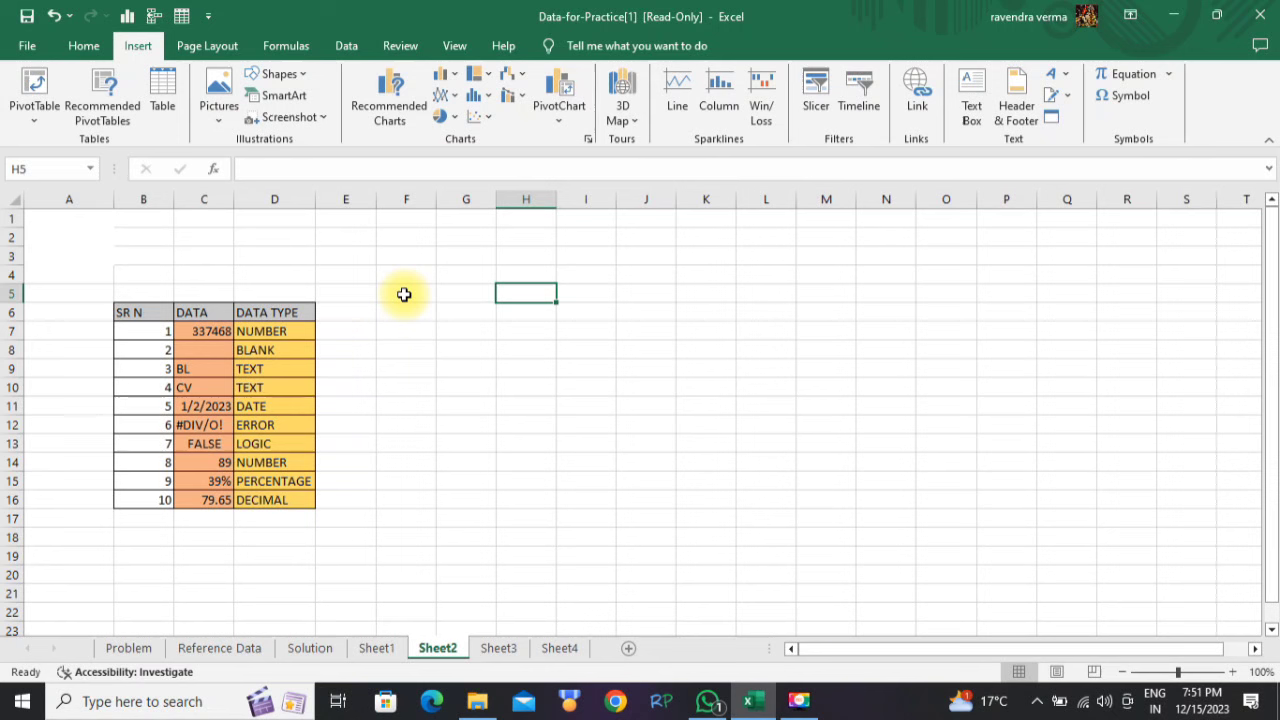
{"action": "type", "text": "COUNT"}
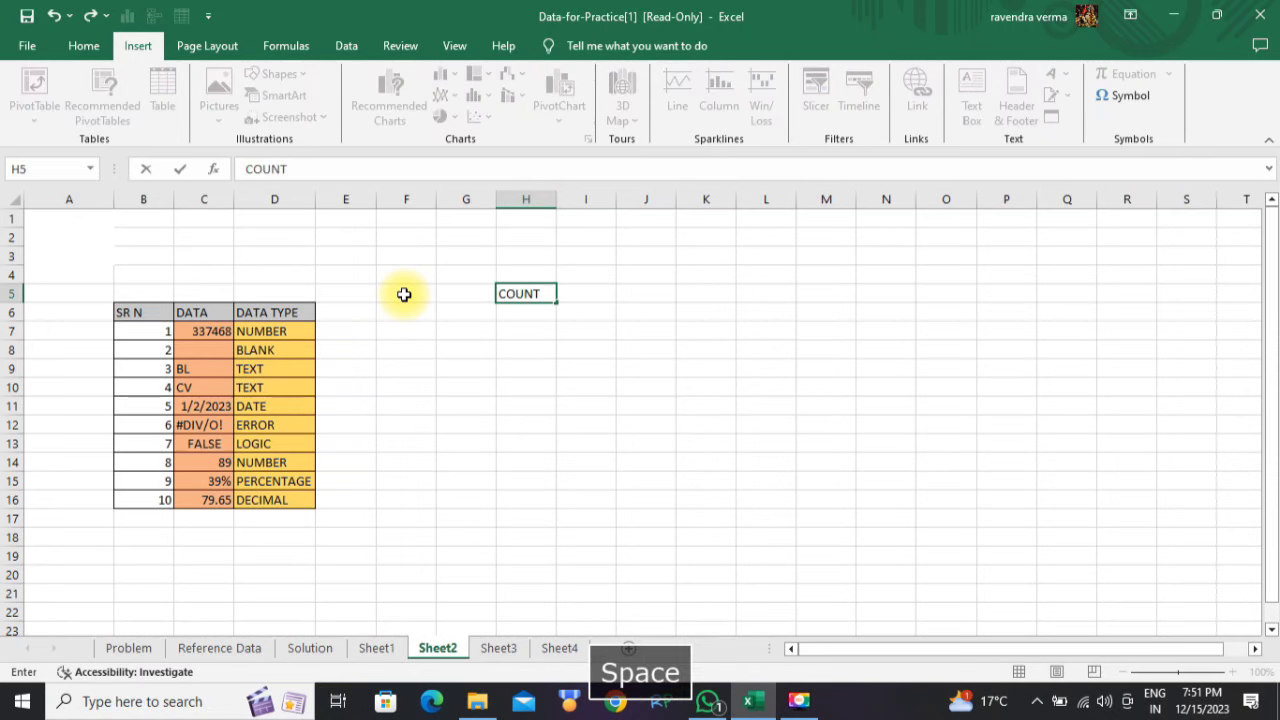
{"action": "key", "text": "Down"}
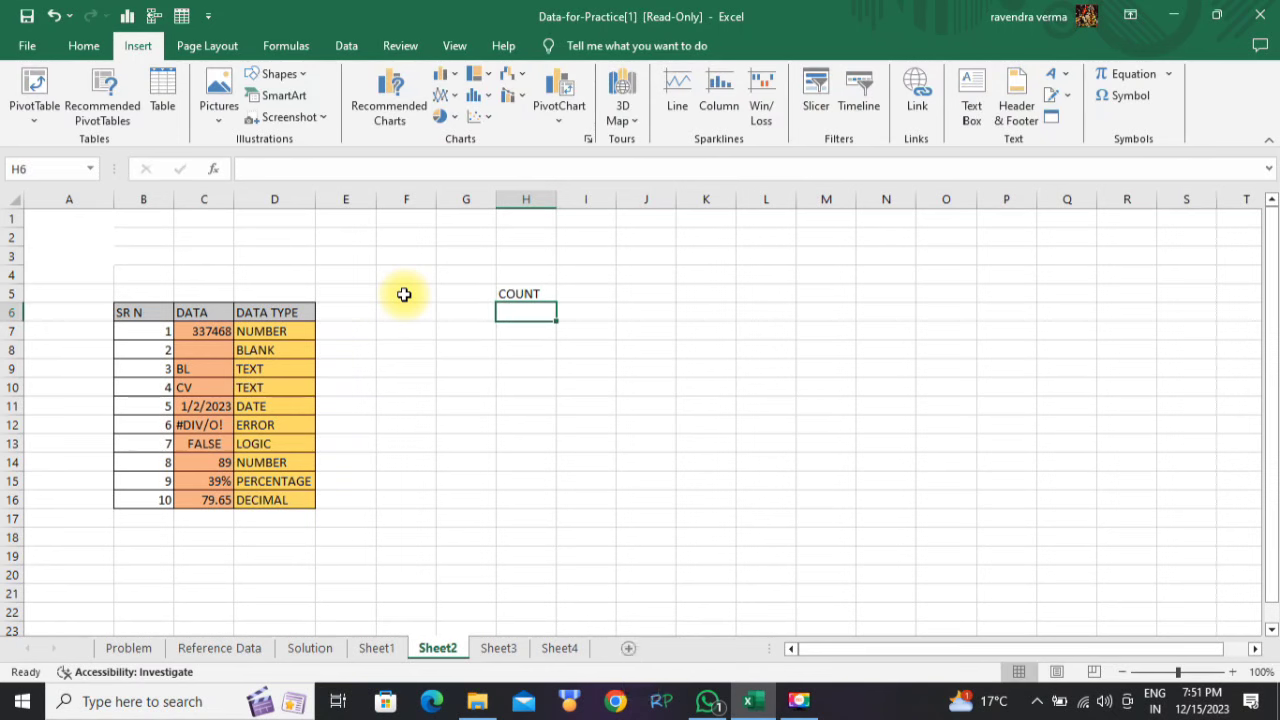
{"action": "type", "text": "COUNTA"}
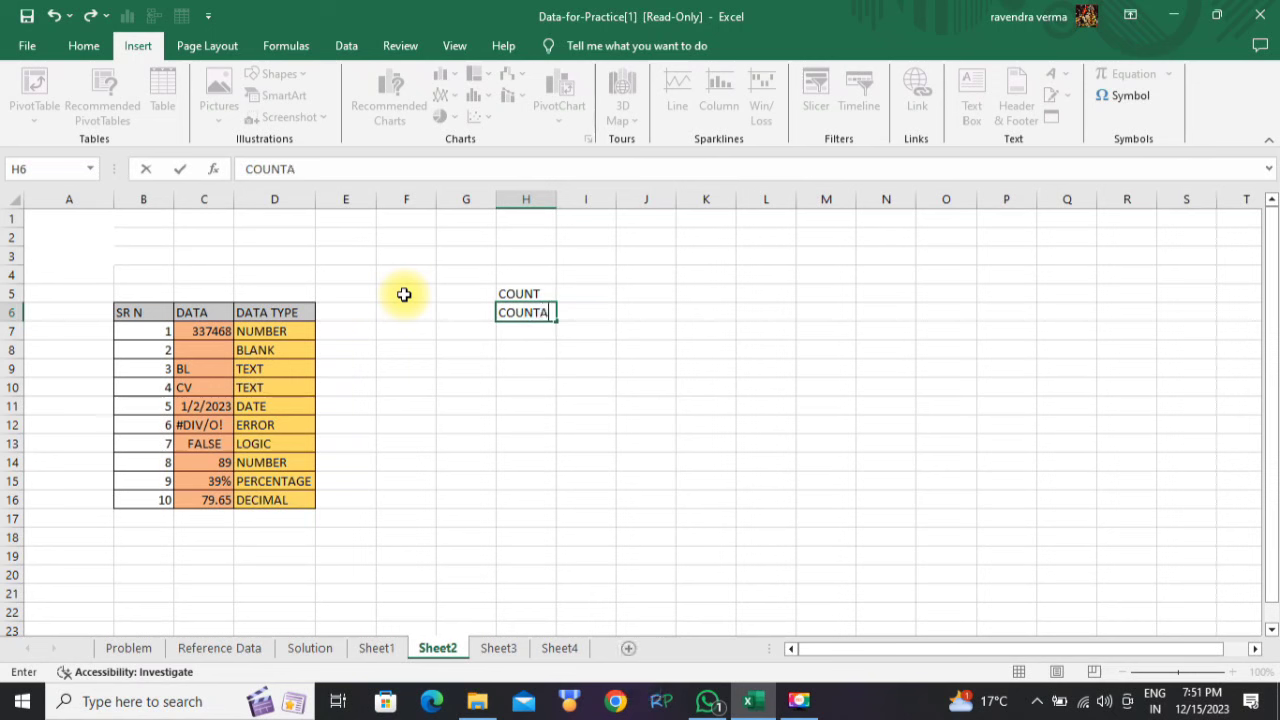
{"action": "key", "text": "Down"}
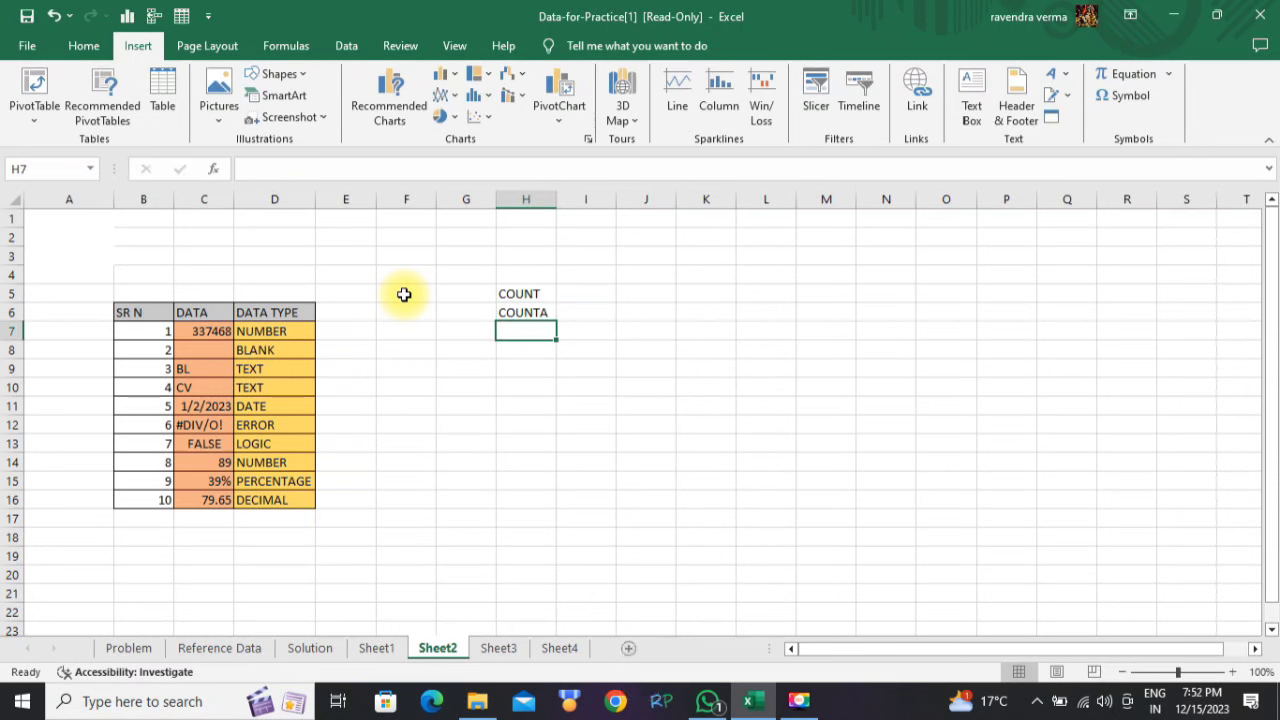
- Enter the label COUNT BLANK in cell H7 below COUNTA
{"action": "type", "text": "COUNT "}
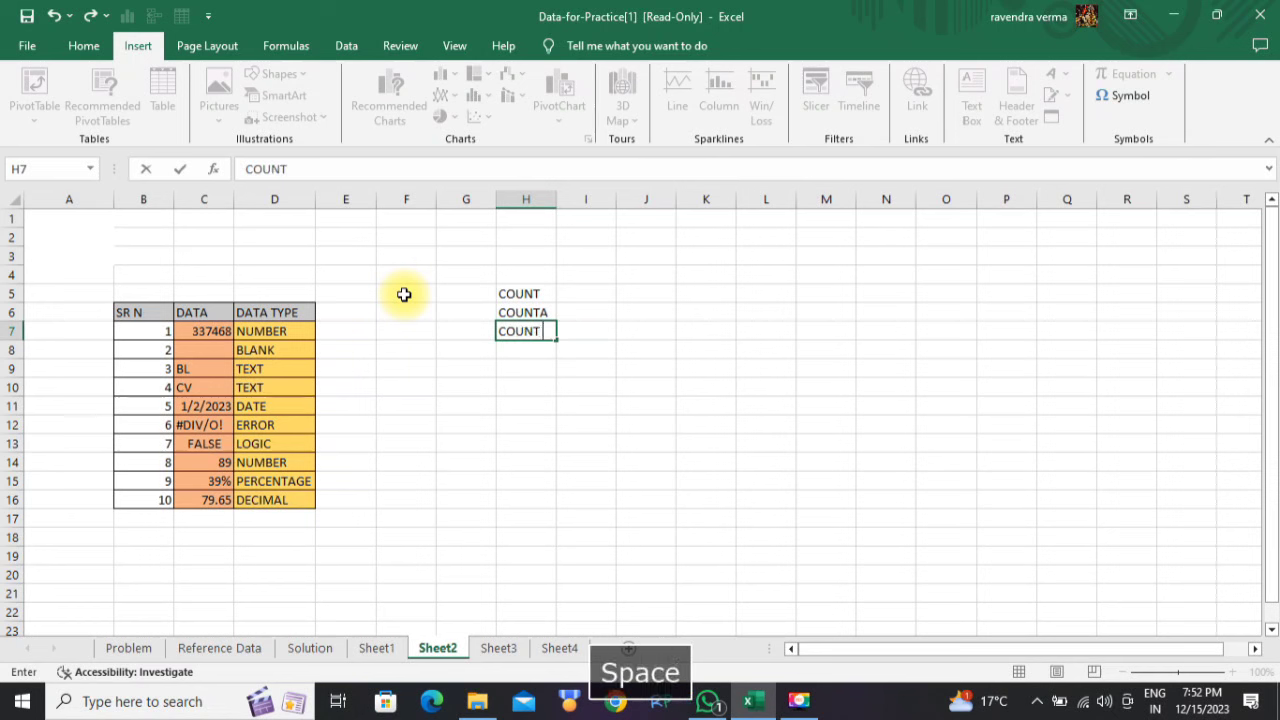
{"action": "type", "text": "BALNKA"}
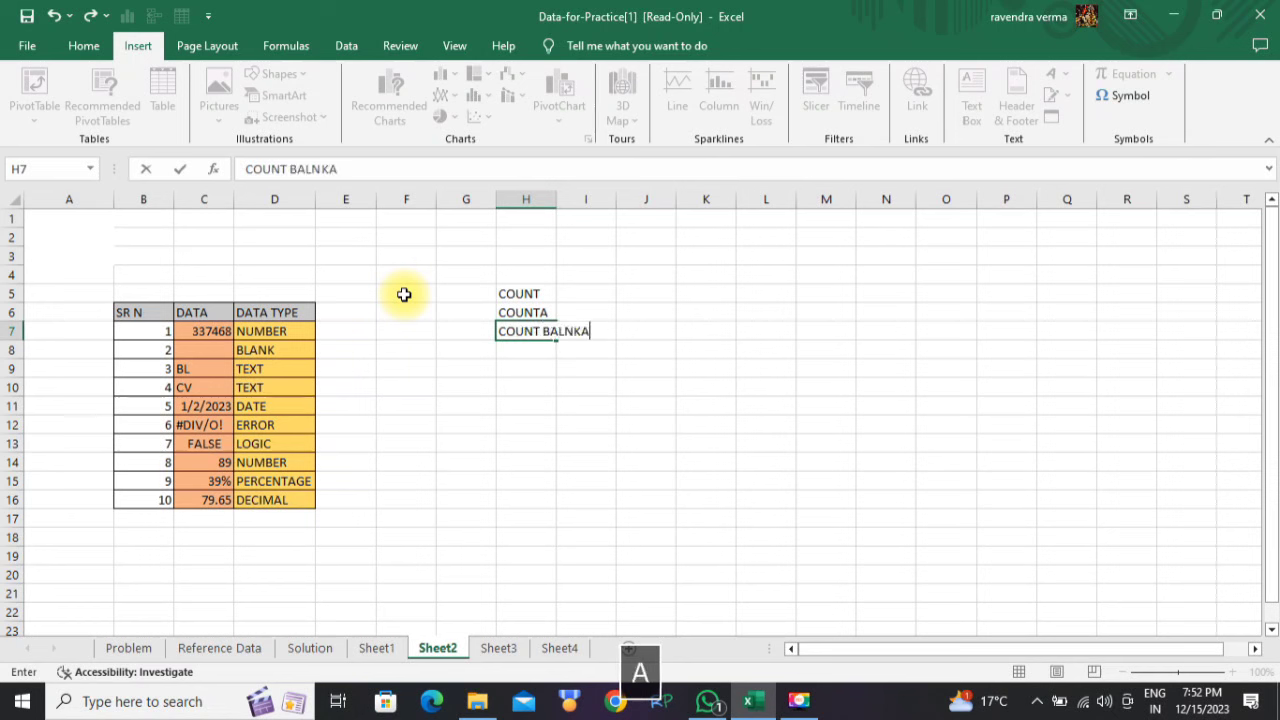
{"action": "key", "text": "BackSpace"}
{"action": "key", "text": "BackSpace"}
{"action": "key", "text": "BackSpace"}
{"action": "key", "text": "BackSpace"}
{"action": "key", "text": "BackSpace"}
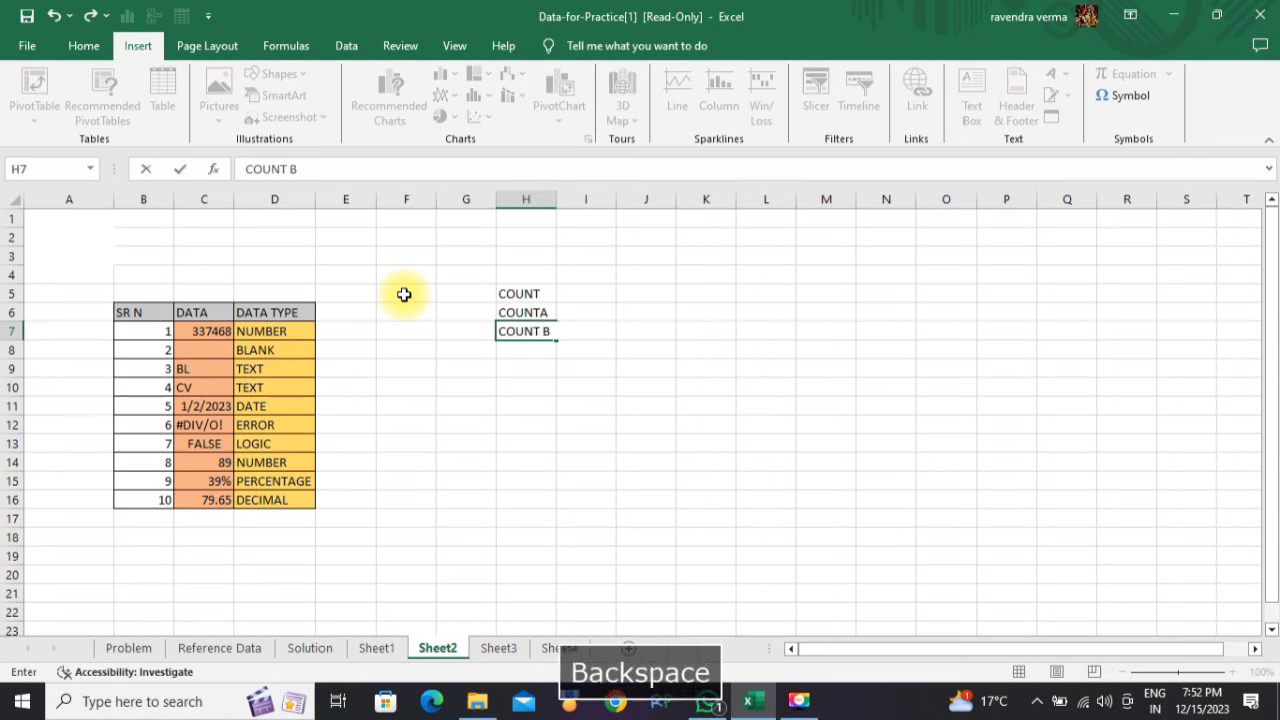
{"action": "type", "text": "LANK"}
{"action": "key", "text": "Return"}
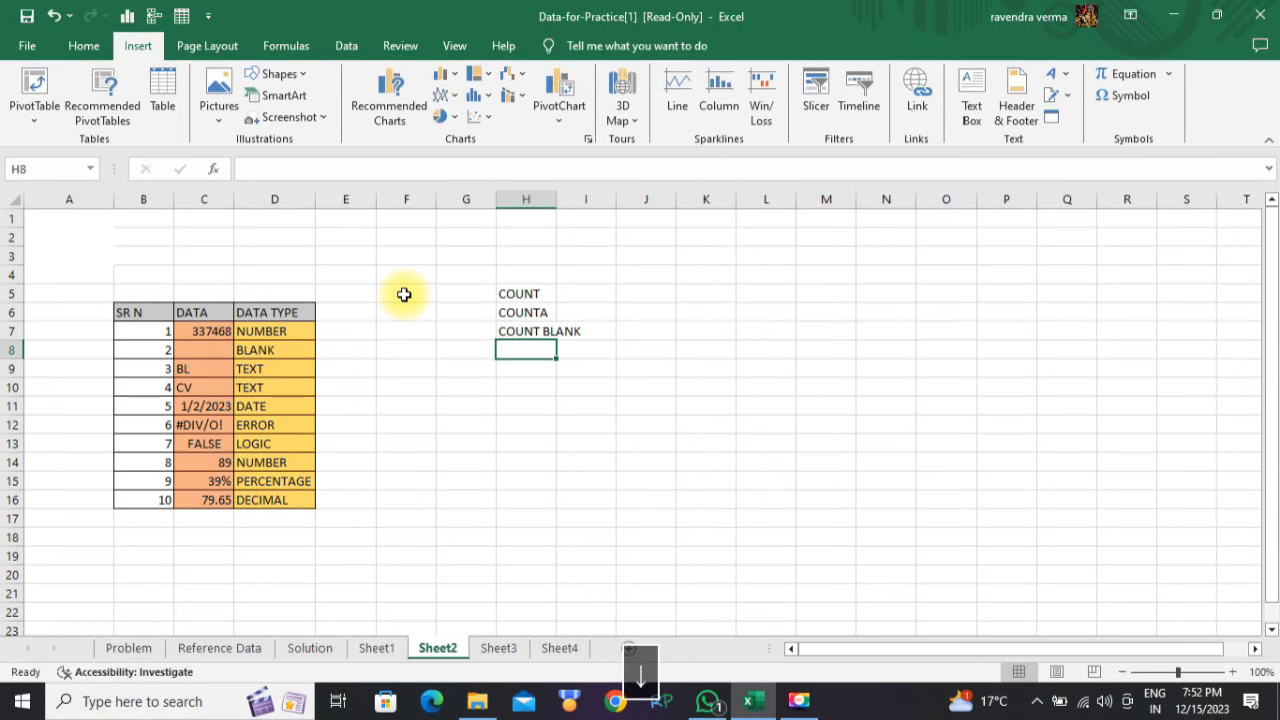
- Enter the formula =COUNT(C7:C16) in cell I5 to count the numeric entries of the DATA column
{"action": "left_click", "coordinate": [388, 366]}
{"action": "left_click", "coordinate": [574, 296]}
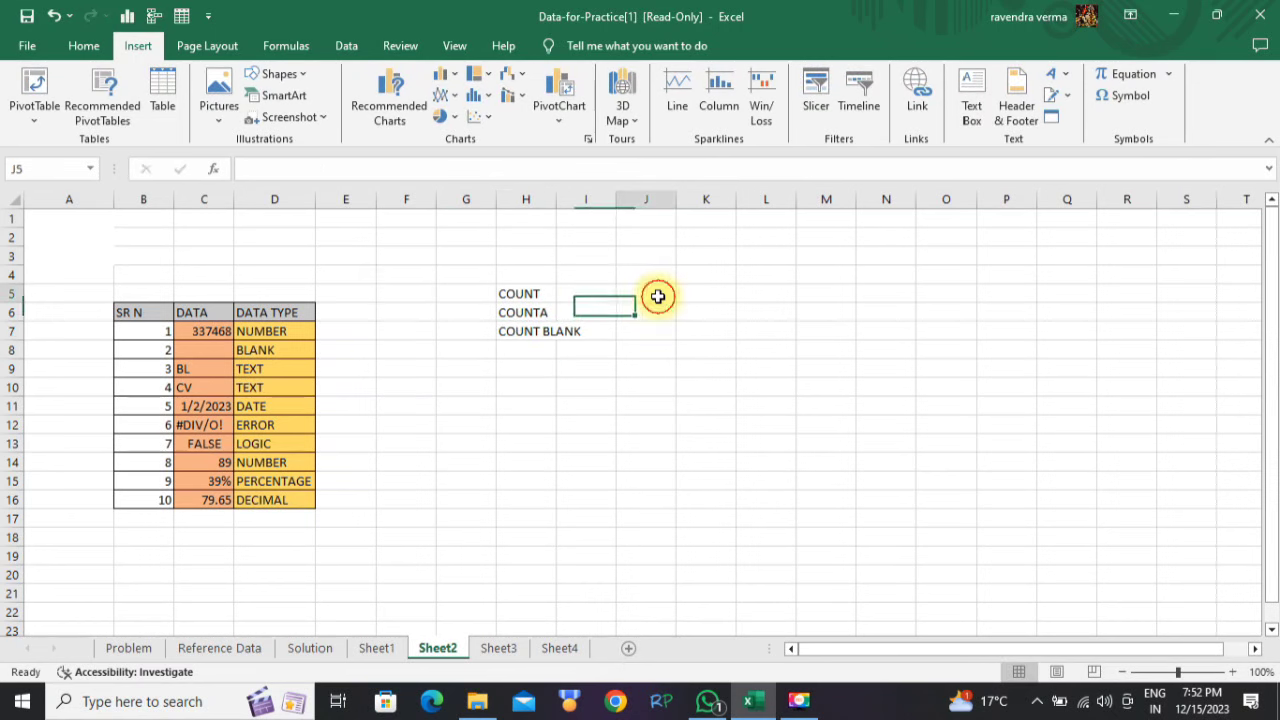
{"action": "left_click", "coordinate": [652, 294]}
{"action": "left_click", "coordinate": [567, 292]}
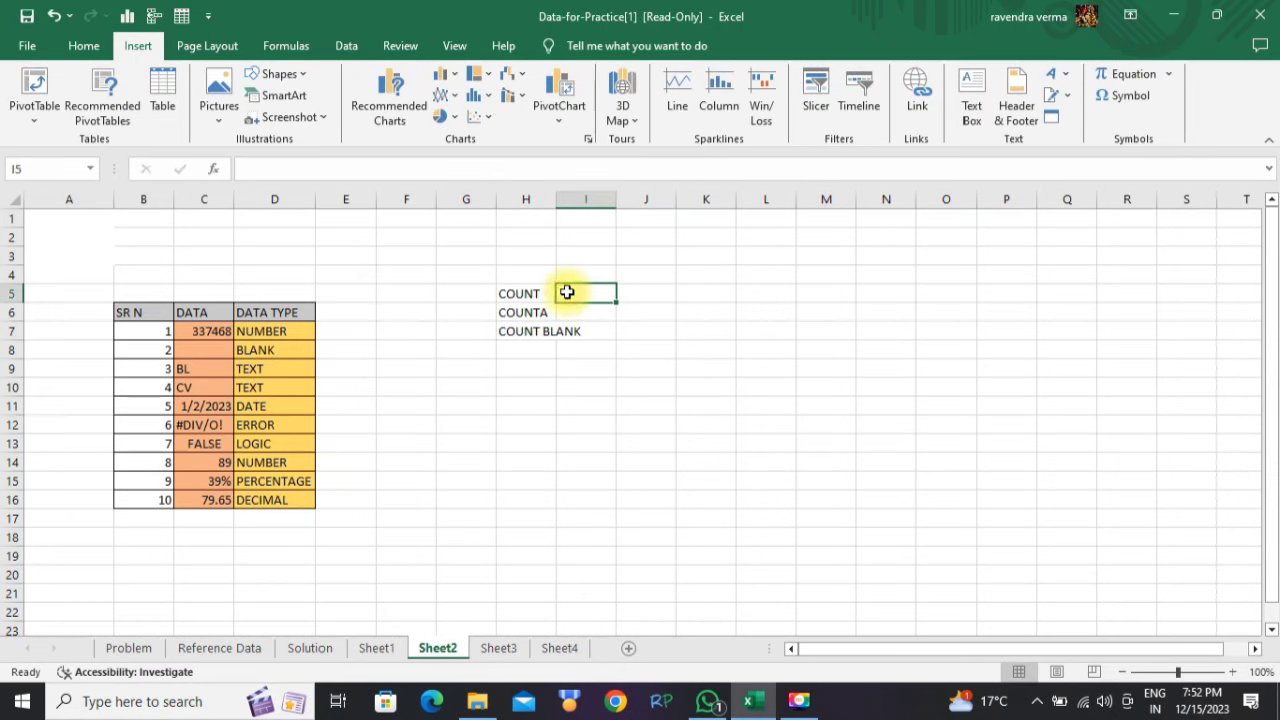
{"action": "type", "text": "="}
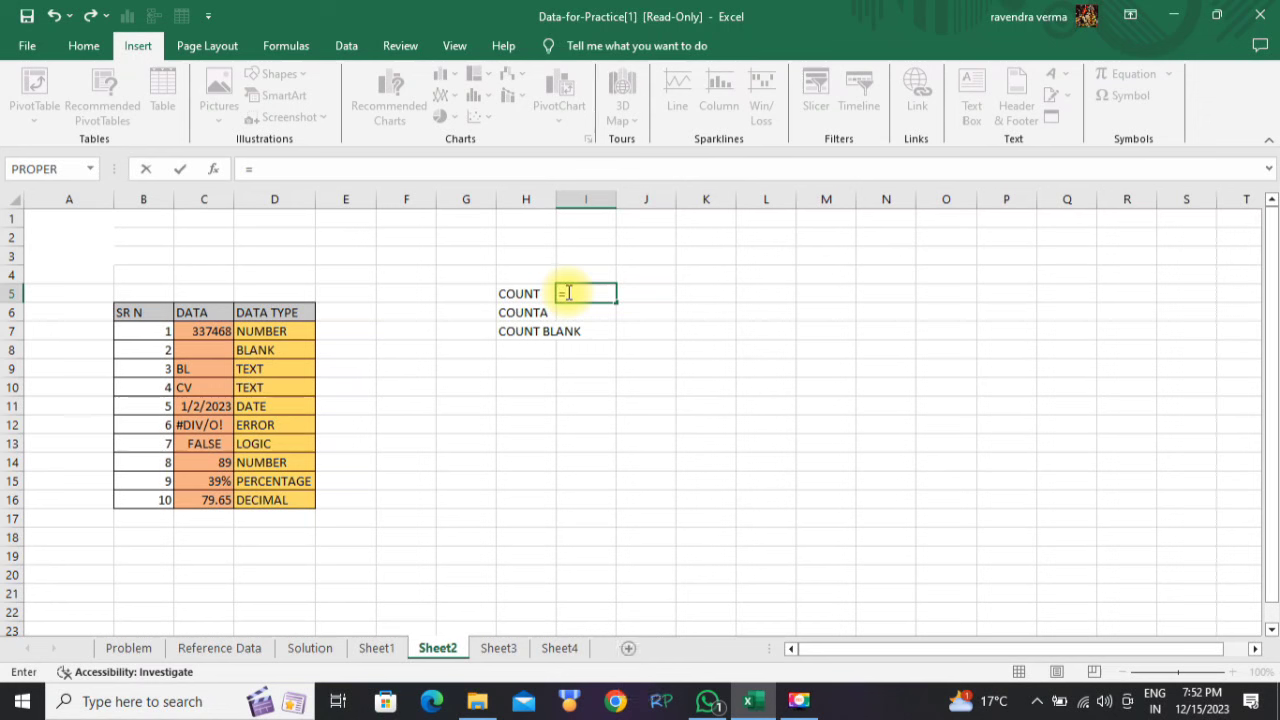
{"action": "type", "text": "COUNT"}
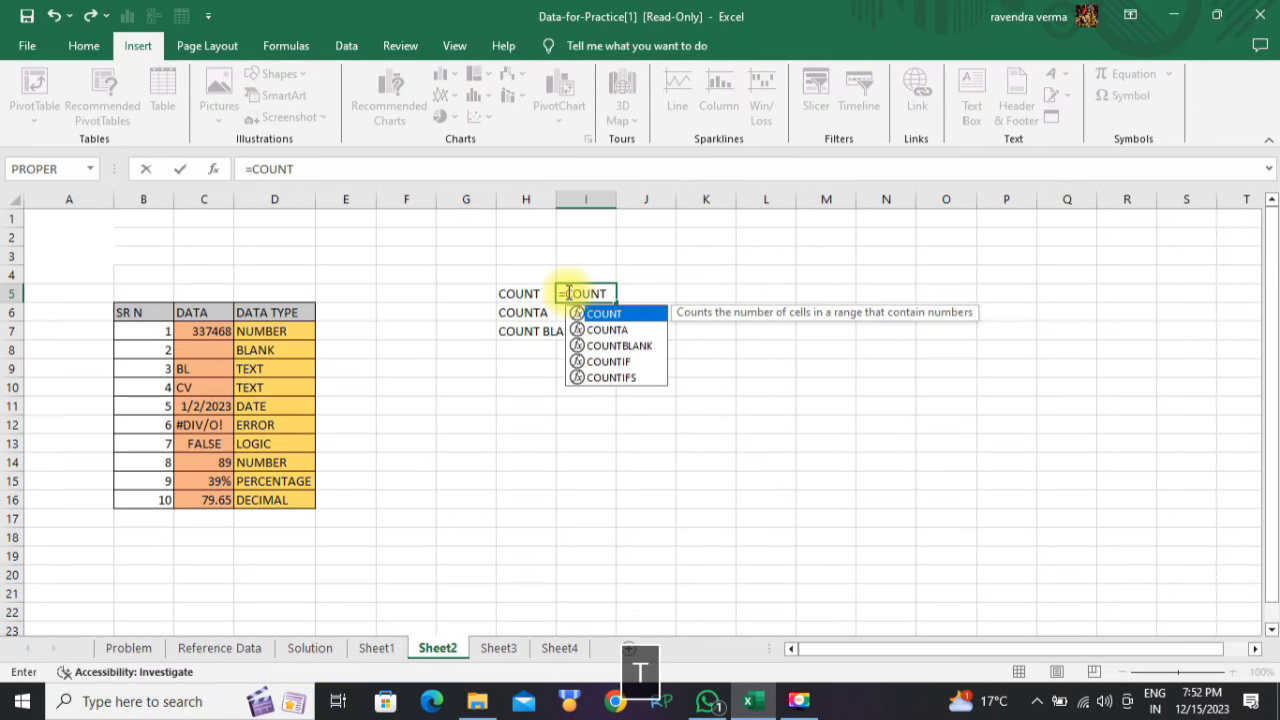
{"action": "key", "text": "Tab"}
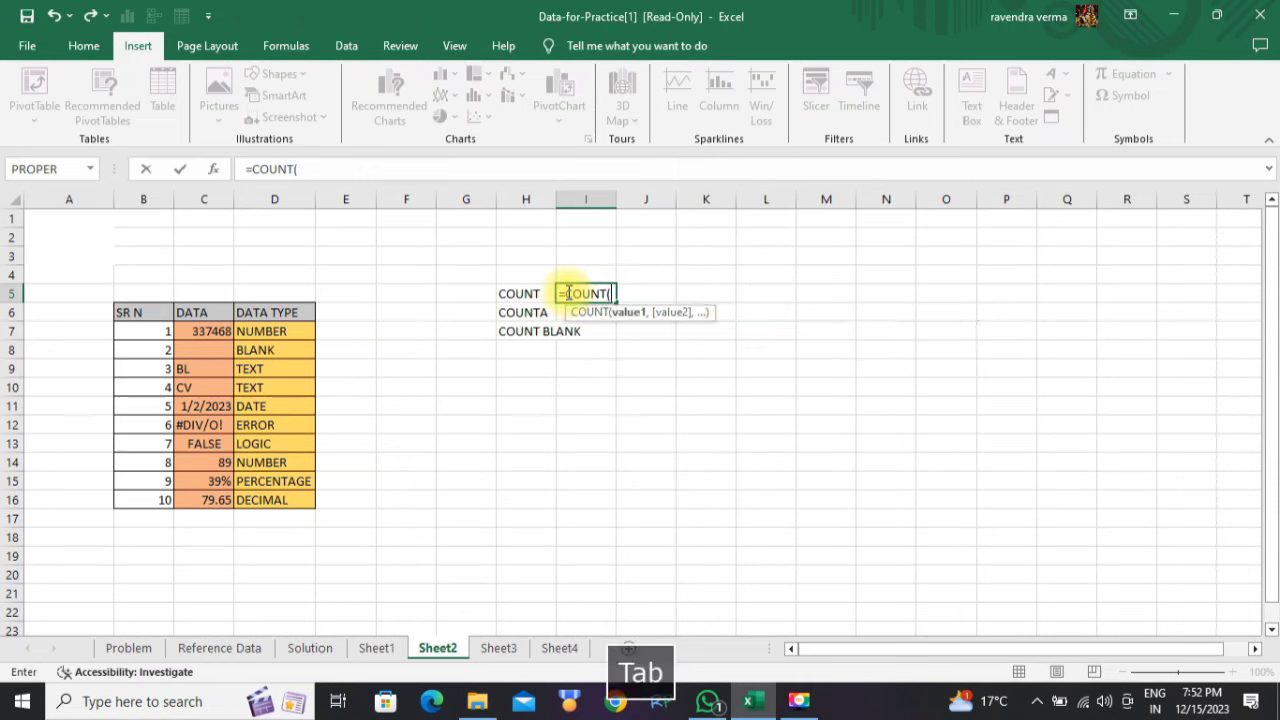
{"action": "left_click", "coordinate": [198, 335]}
{"action": "left_click_drag", "start_coordinate": [197, 343], "coordinate": [215, 495]}
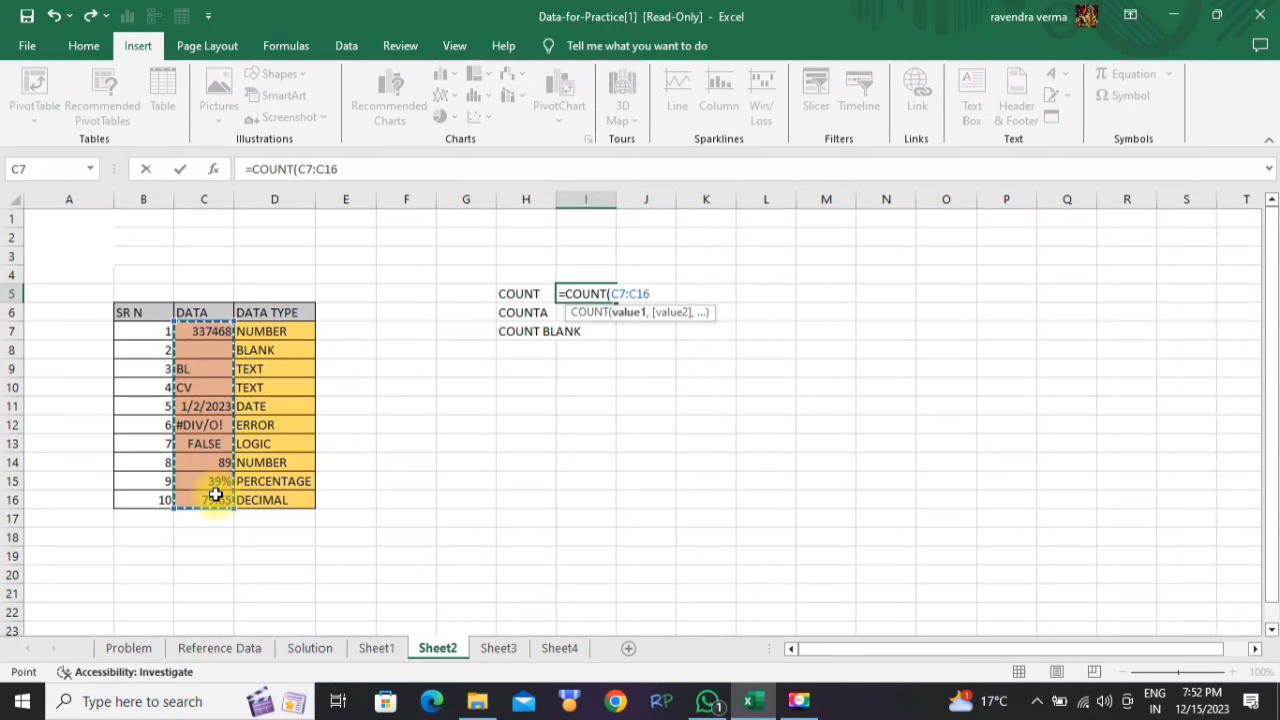
{"action": "type", "text": ")"}
{"action": "key", "text": "Return"}
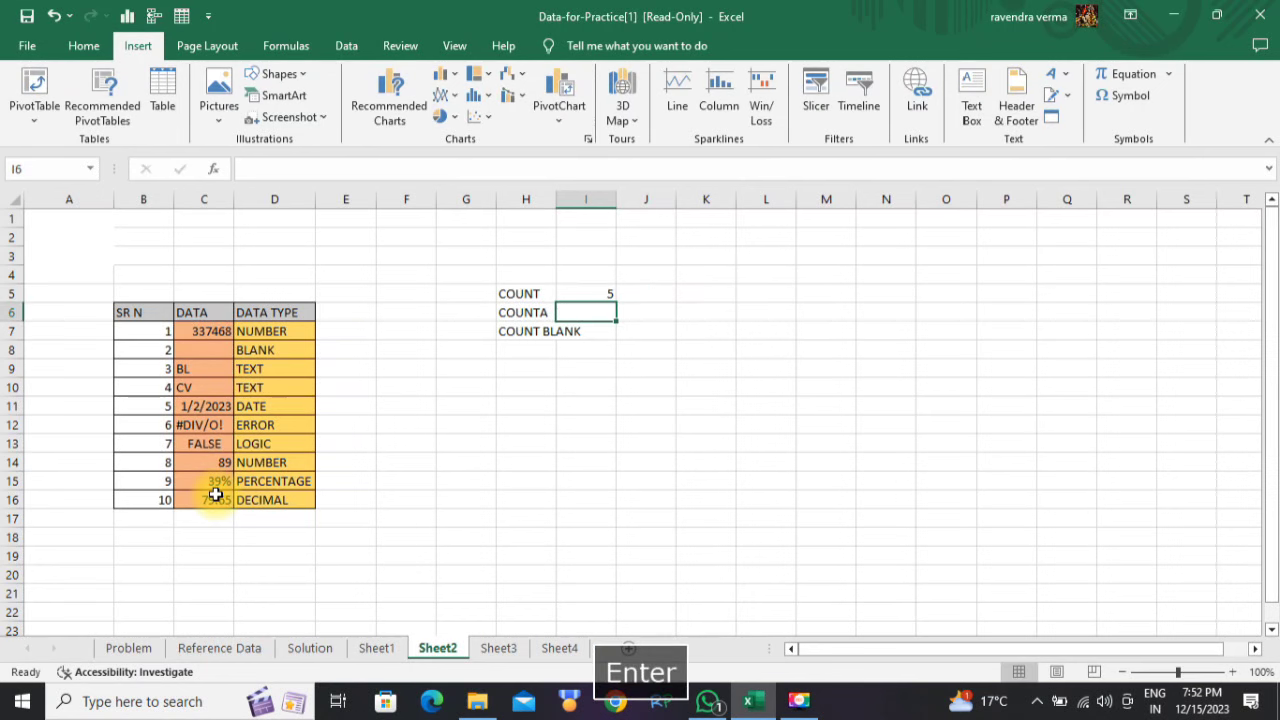
- Enter the note "NUMBERS ,DATE PERCENTAGE, DECIMAL" in cell J5 beside the COUNT result
{"action": "left_click", "coordinate": [649, 292]}
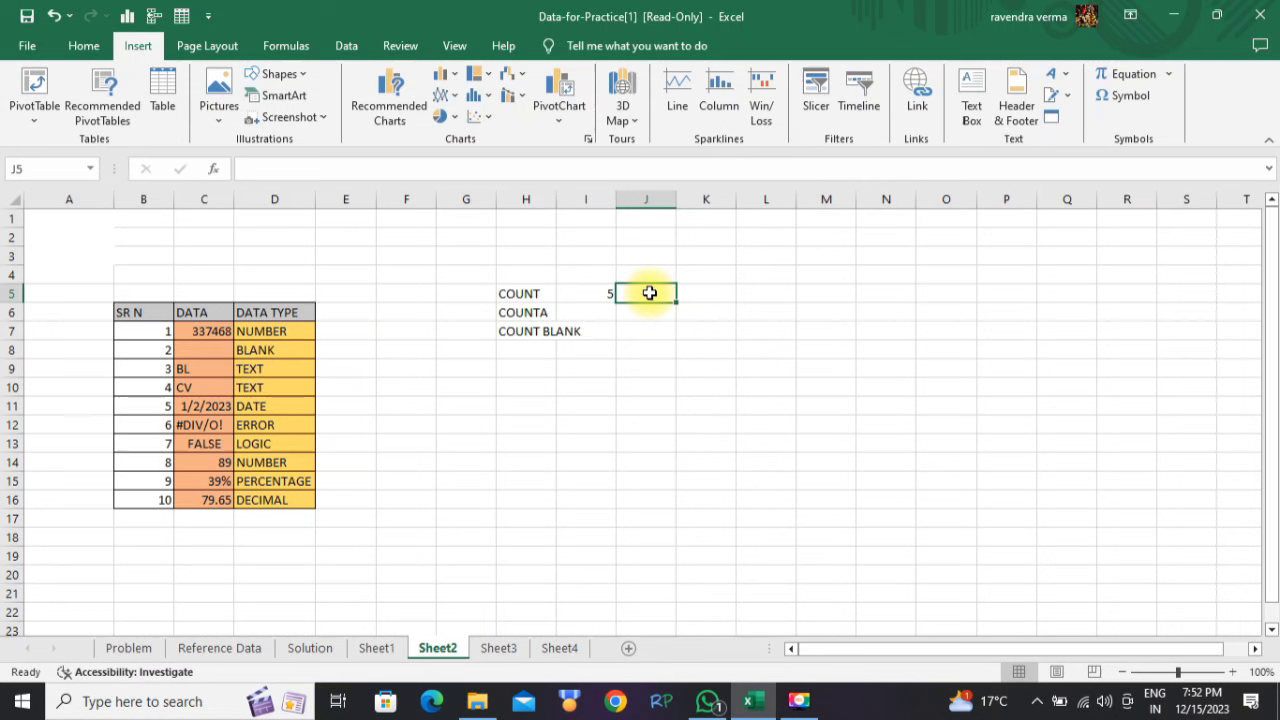
{"action": "type", "text": "NUMBERS"}
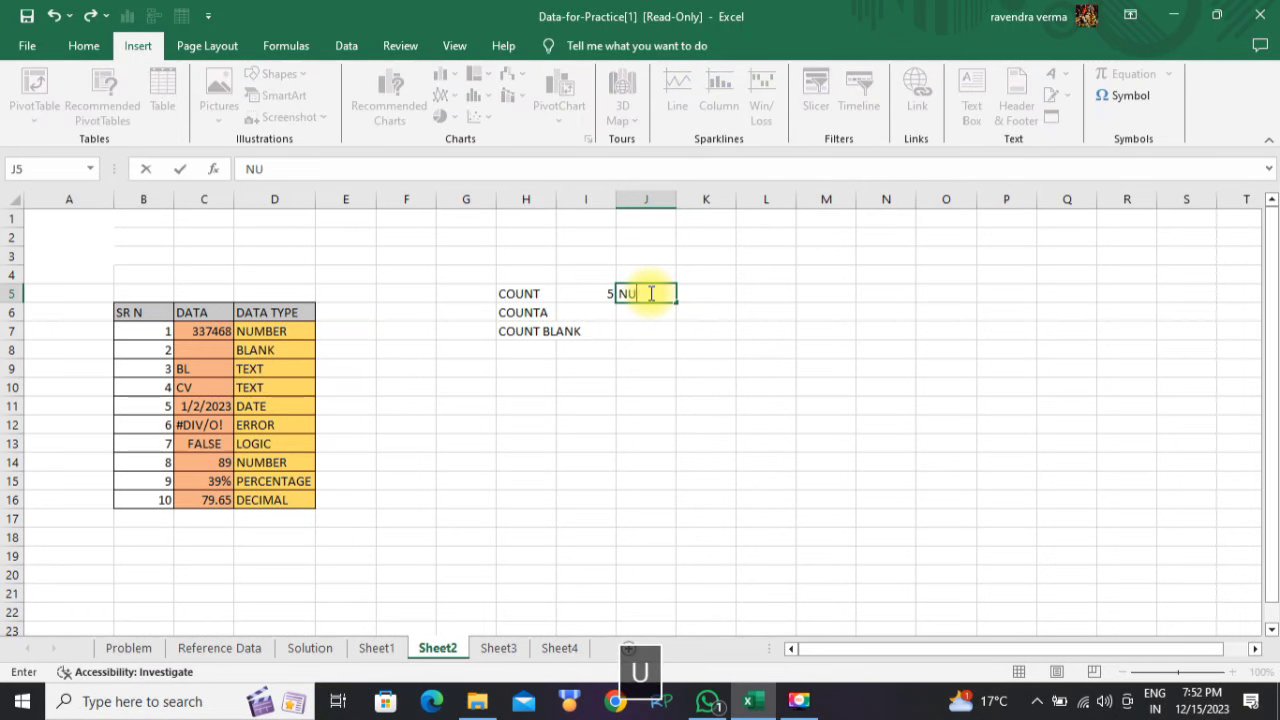
{"action": "key", "text": "BackSpace"}
{"action": "key", "text": "BackSpace"}
{"action": "key", "text": "BackSpace"}
{"action": "key", "text": "BackSpace"}
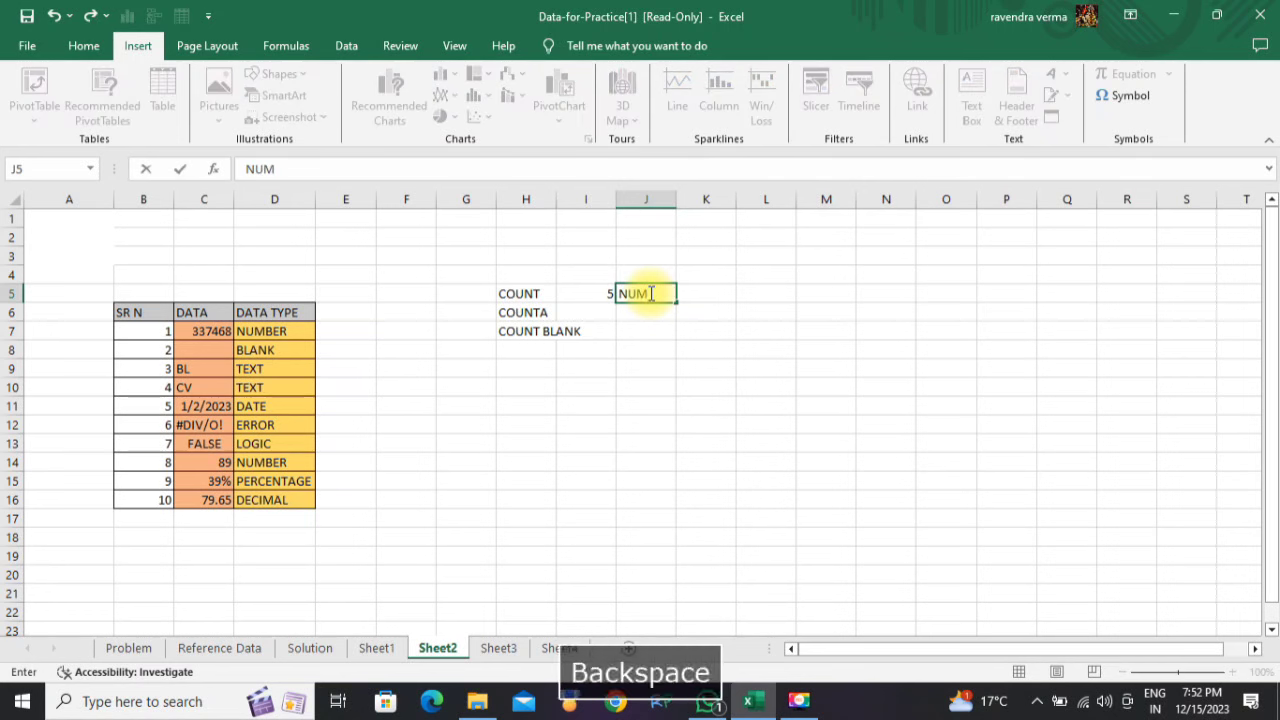
{"action": "type", "text": "BERSR"}
{"action": "key", "text": "BackSpace"}
{"action": "key", "text": "BackSpace"}
{"action": "type", "text": "S "}
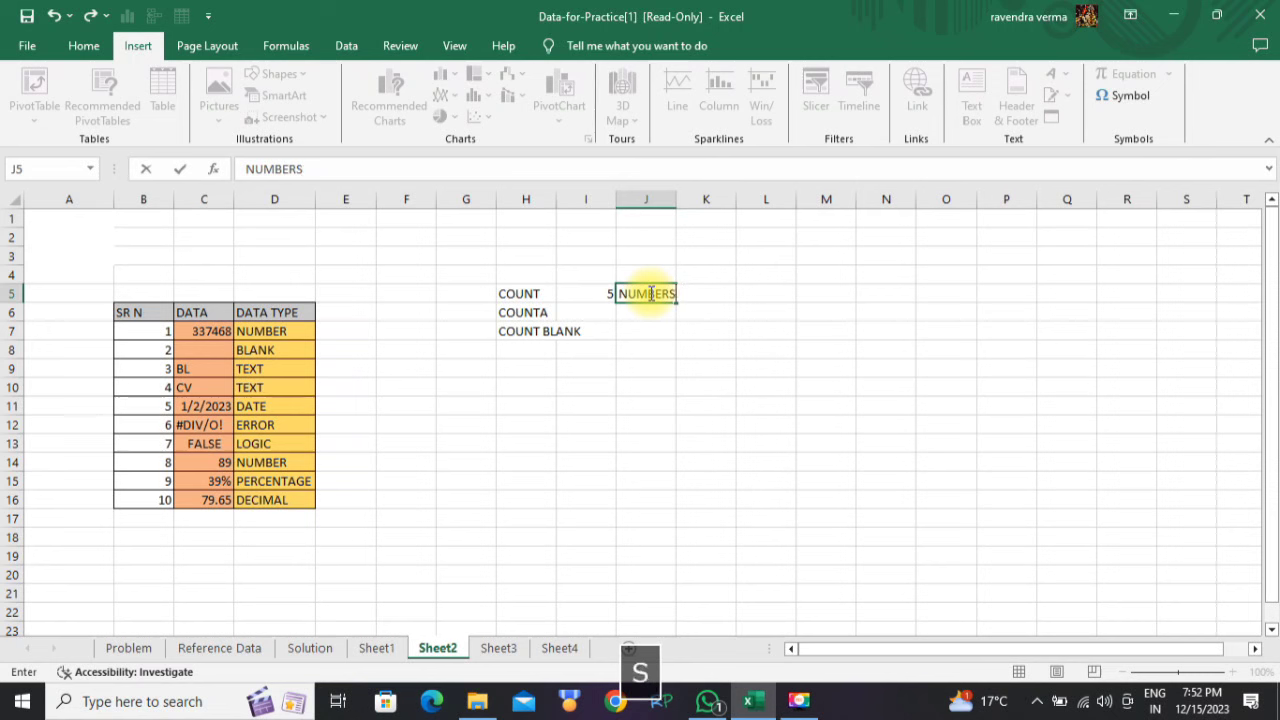
{"action": "type", "text": ","}
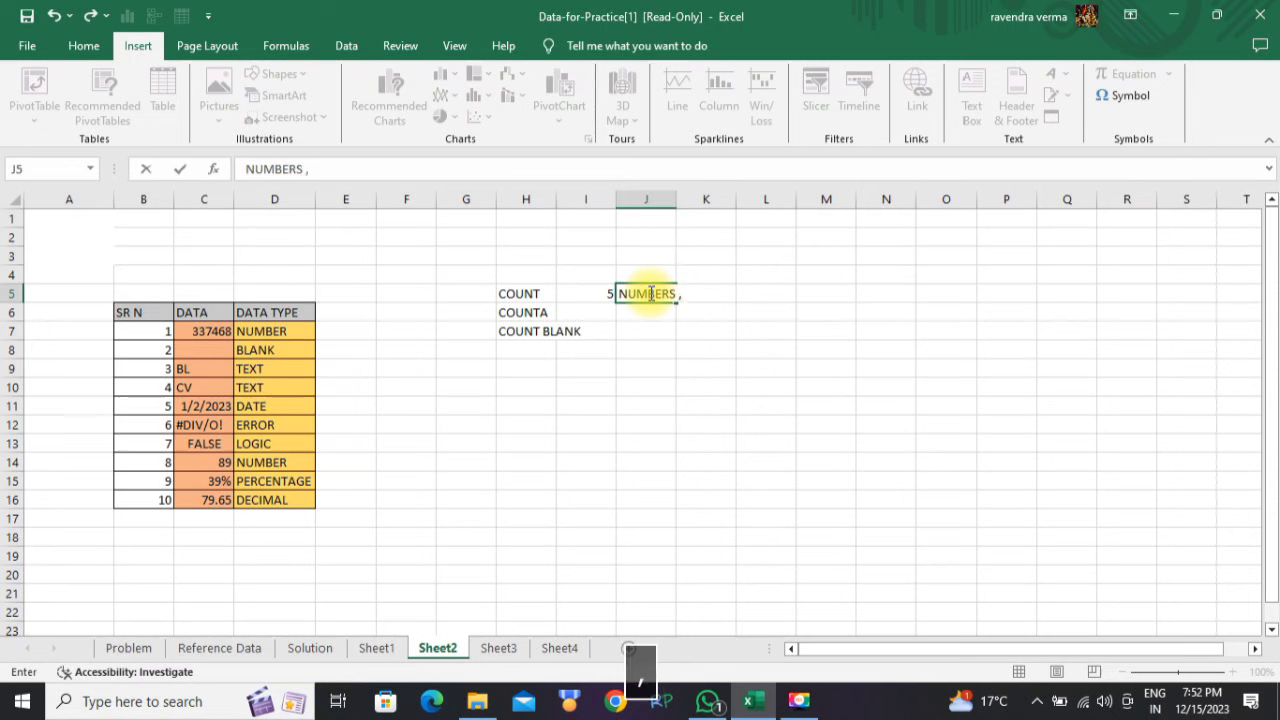
{"action": "type", "text": "DATE "}
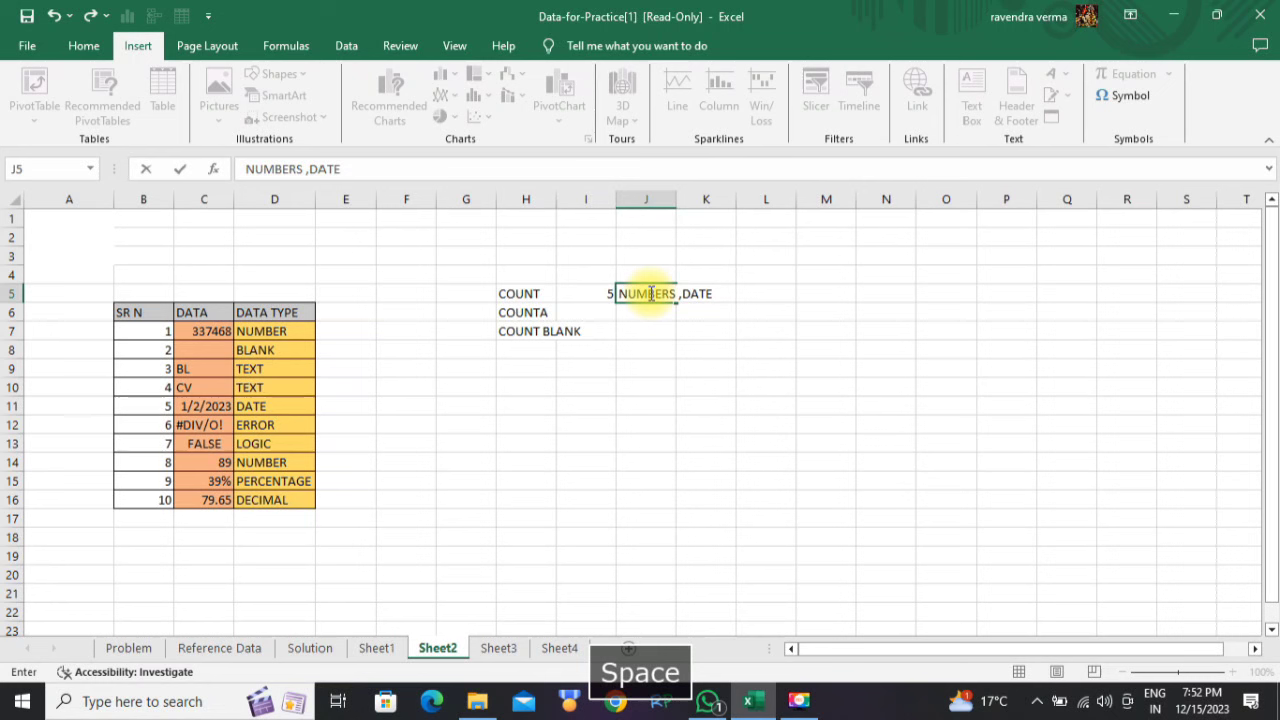
{"action": "type", "text": "PERC"}
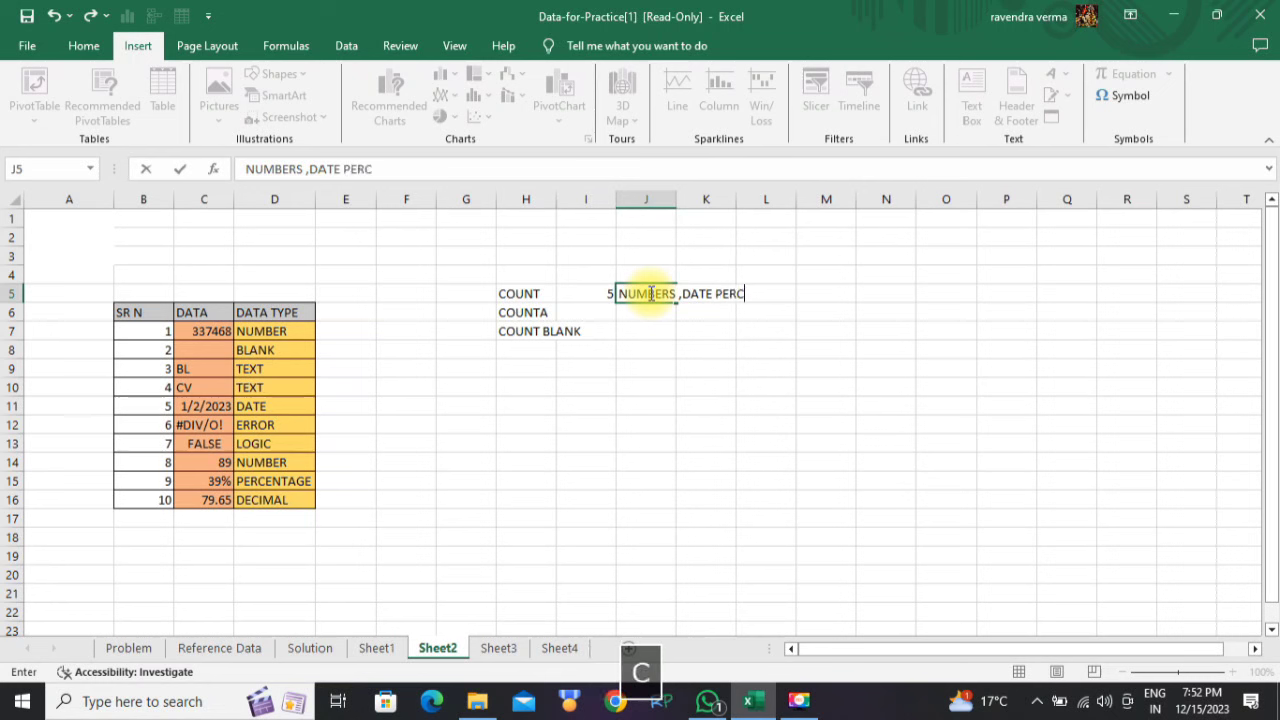
{"action": "type", "text": "ENTAFG"}
{"action": "type", "text": "E"}
{"action": "key", "text": "BackSpace"}
{"action": "key", "text": "BackSpace"}
{"action": "key", "text": "BackSpace"}
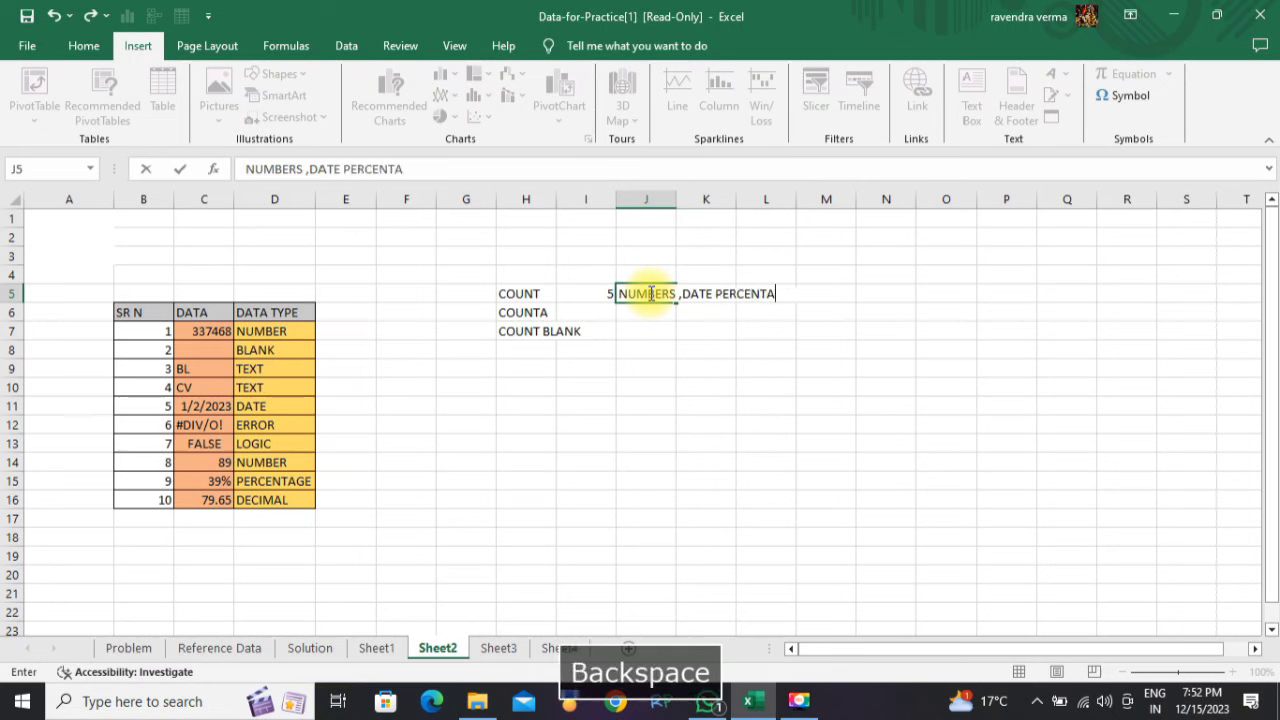
{"action": "type", "text": "GE, "}
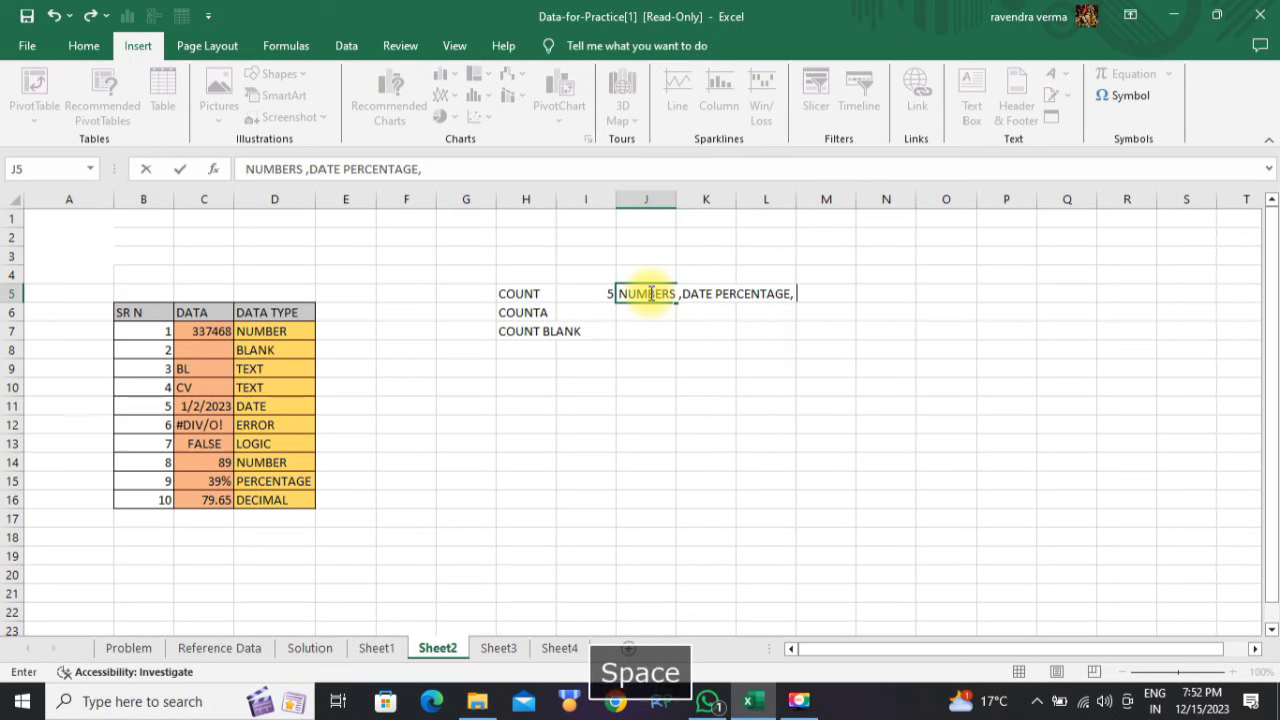
{"action": "type", "text": "D"}
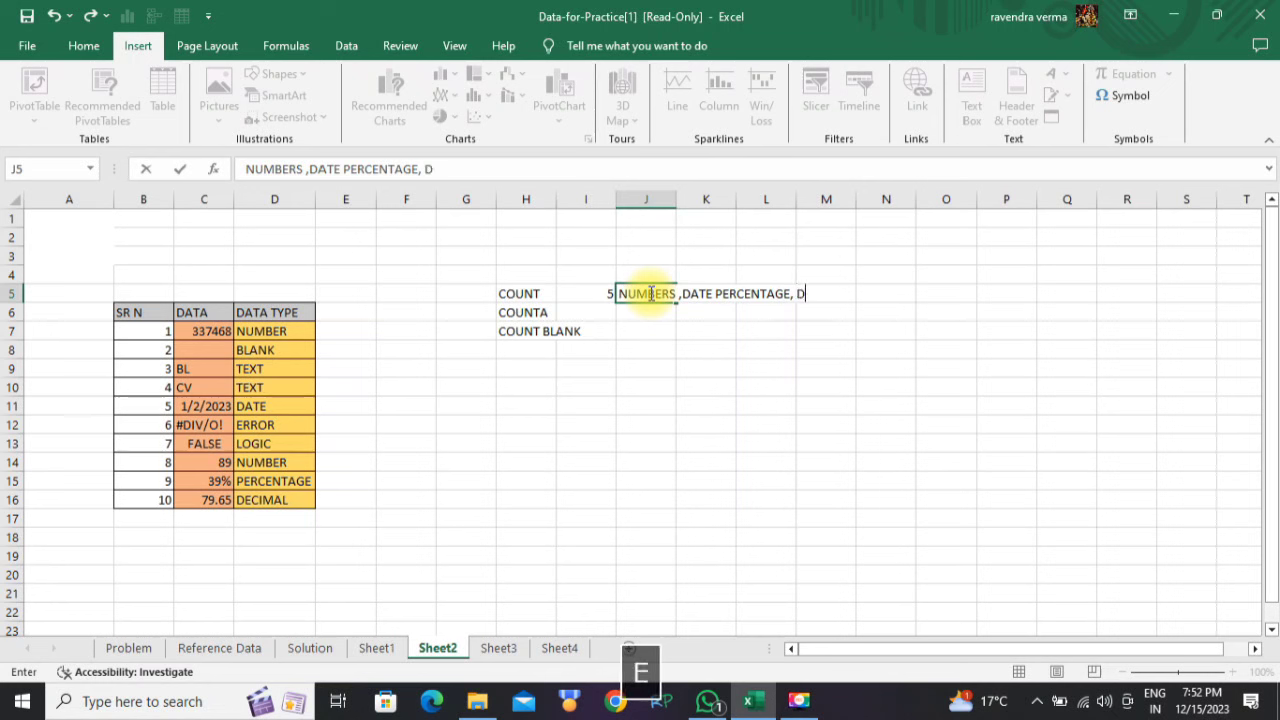
{"action": "type", "text": "ECIMAL"}
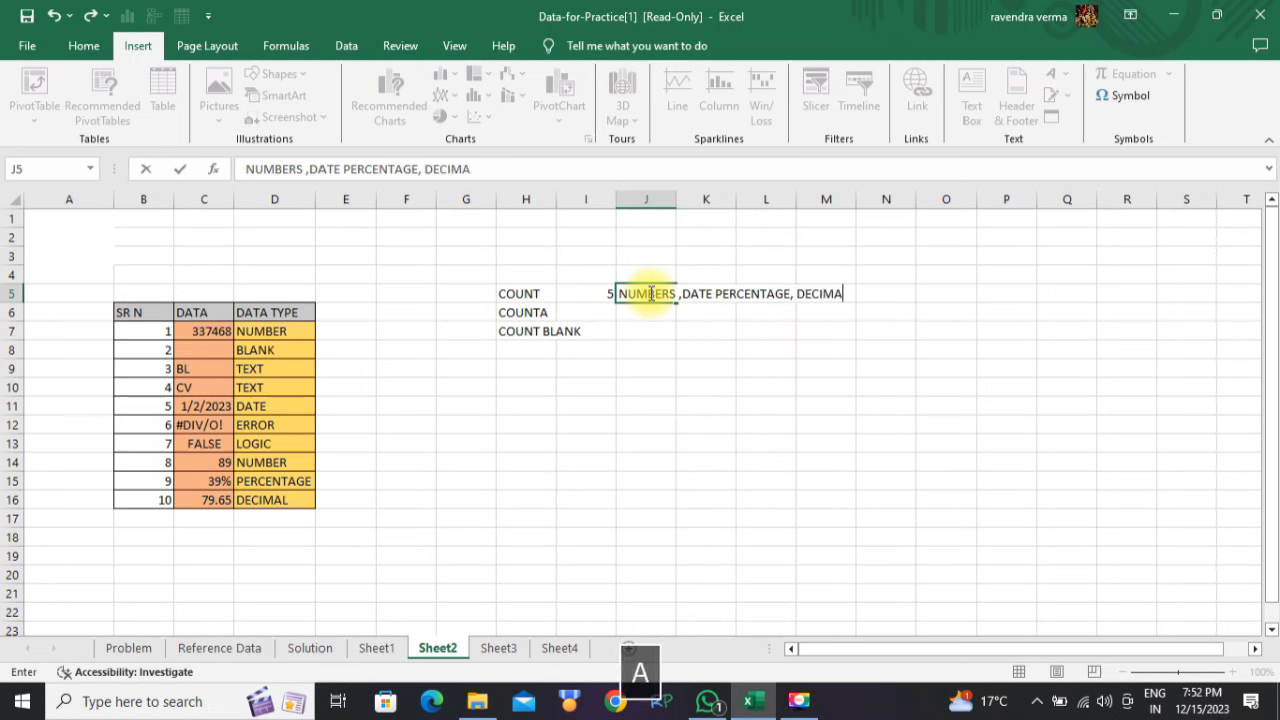
- Enter the formula =COUNTA(C7:C16) in cell I6 to count the non-empty entries of the DATA column
{"action": "left_click", "coordinate": [603, 309]}
{"action": "type", "text": "="}
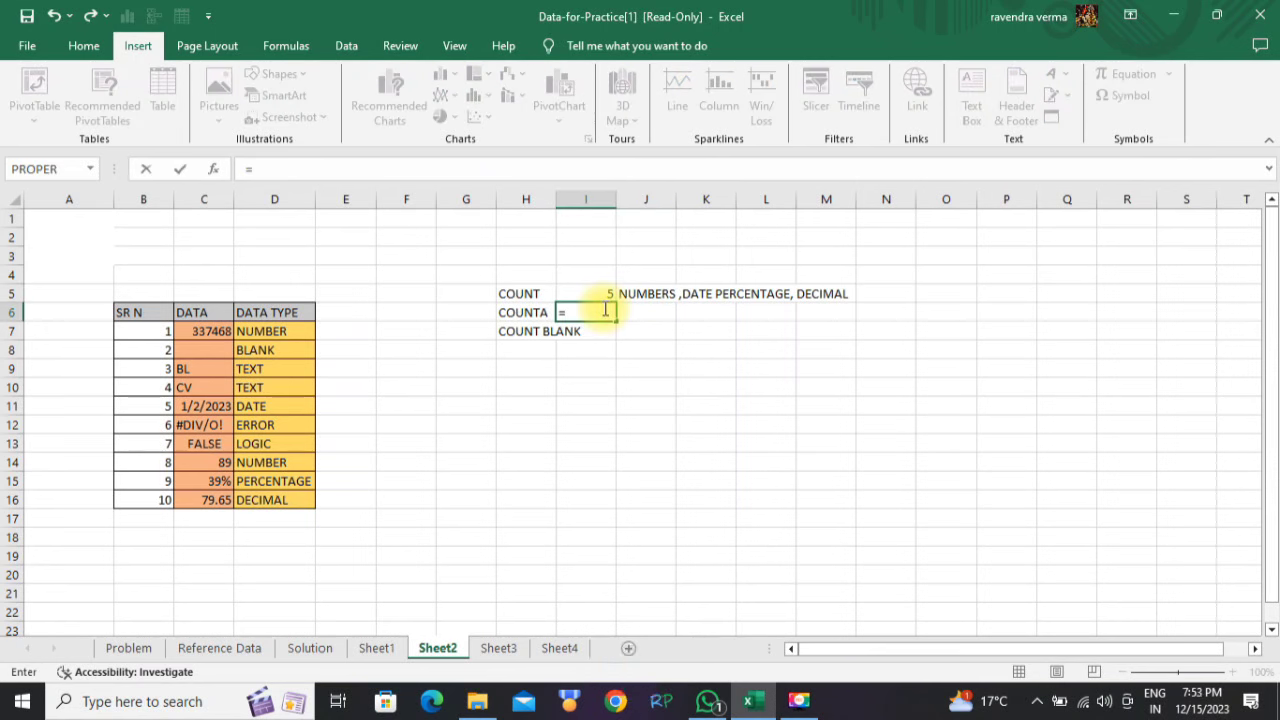
{"action": "type", "text": "COUNTA"}
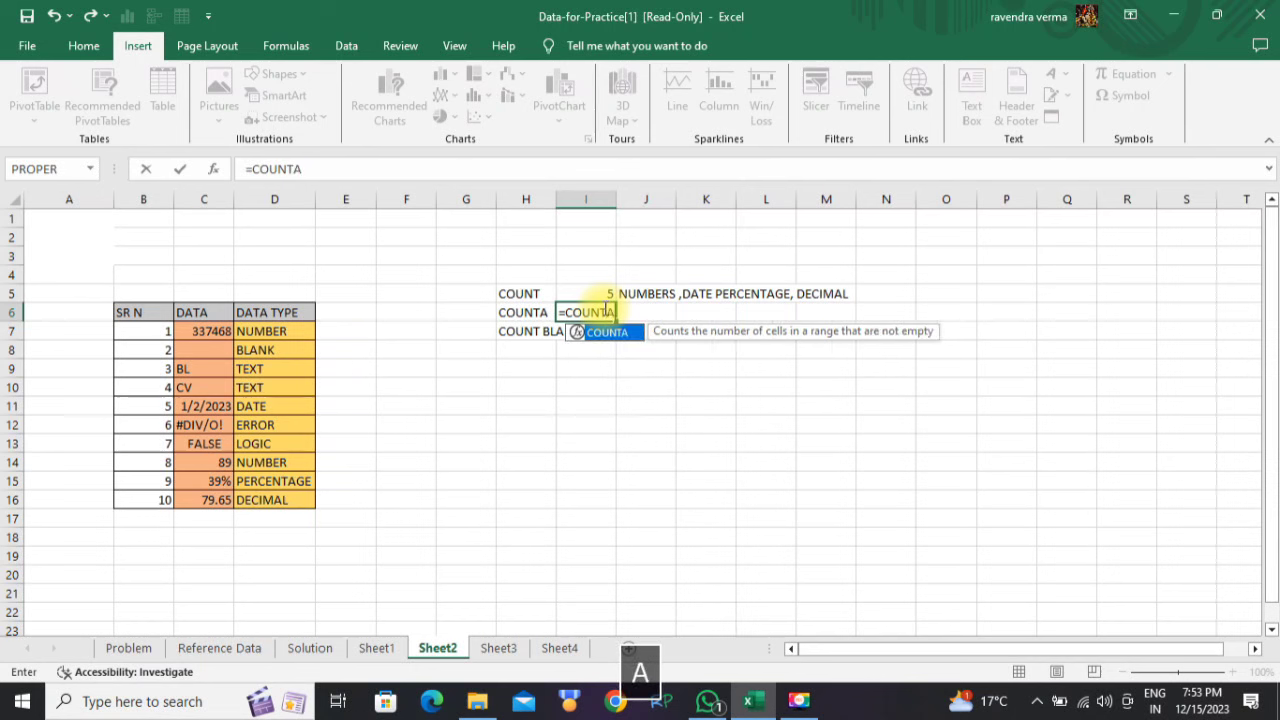
{"action": "key", "text": "Tab"}
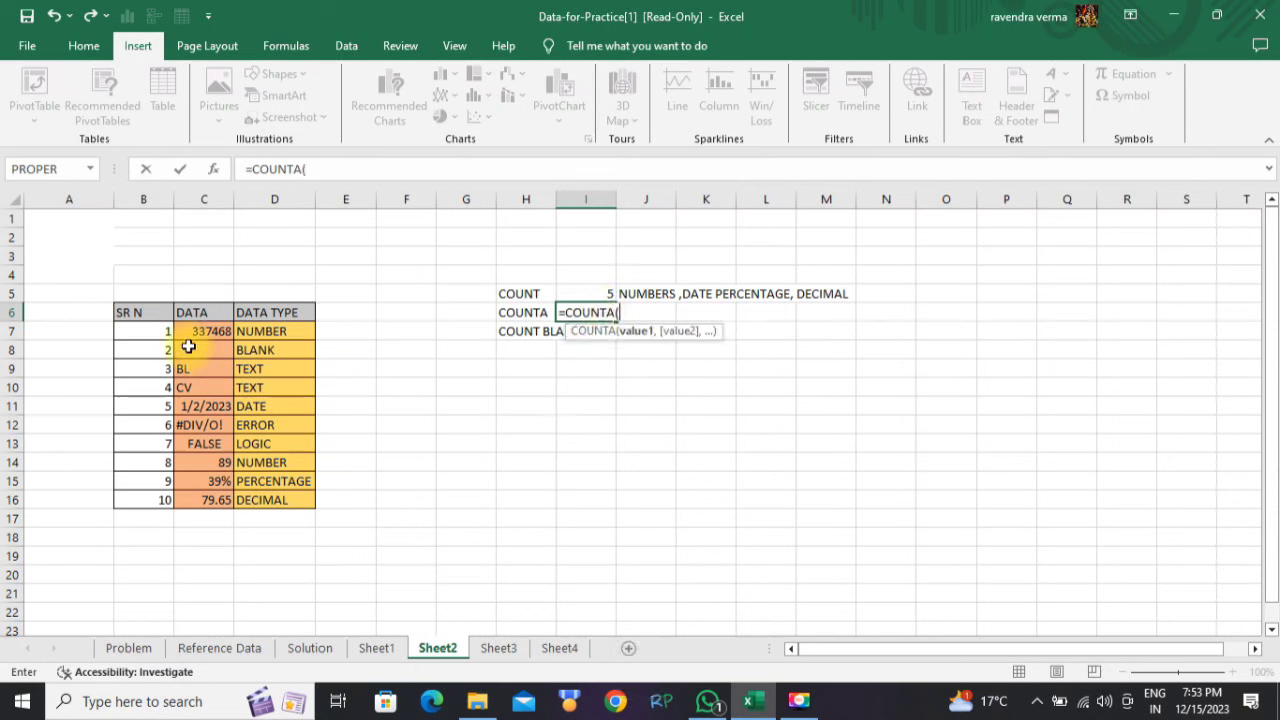
{"action": "left_click_drag", "start_coordinate": [185, 331], "coordinate": [213, 493]}
{"action": "type", "text": ")"}
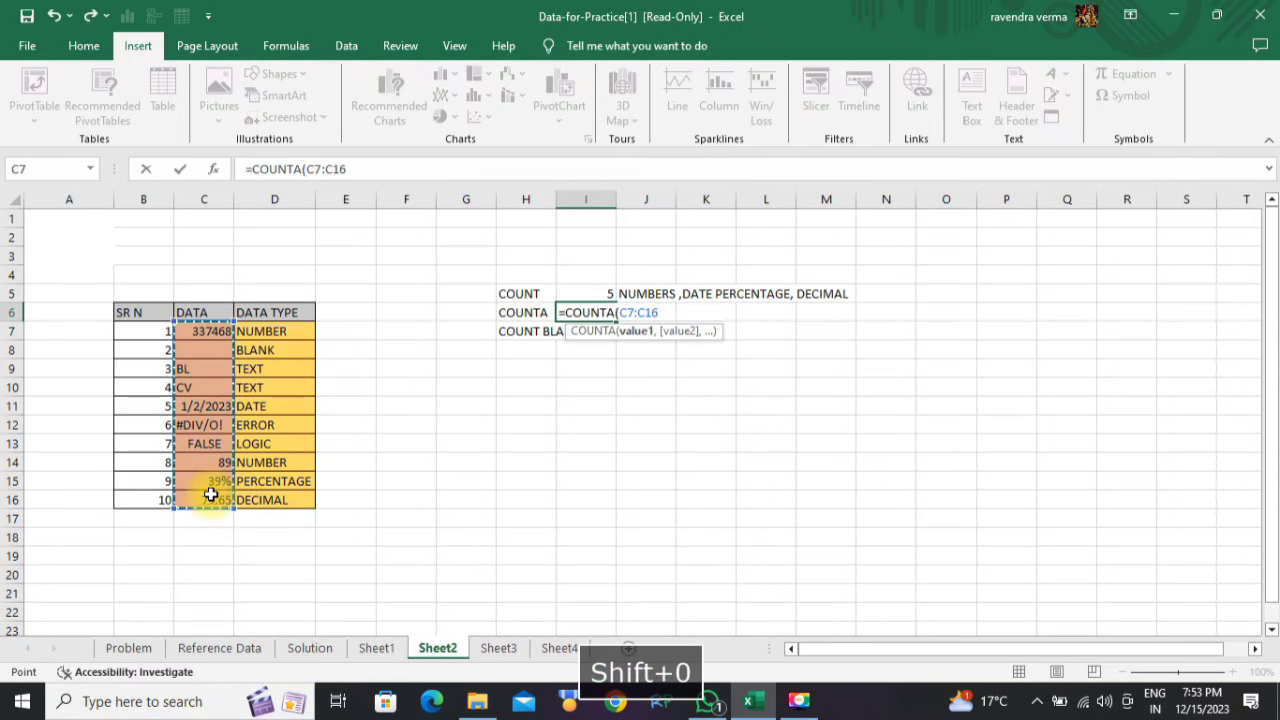
{"action": "key", "text": "Return"}
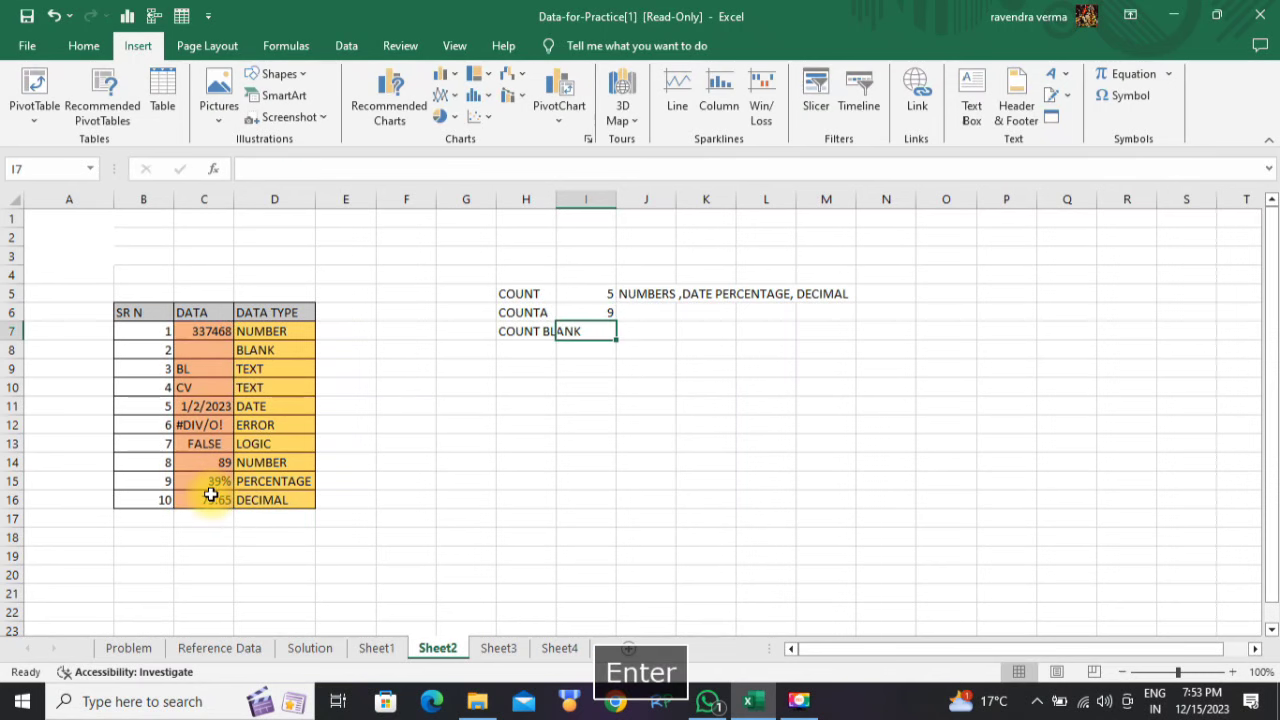
- Enter the note "NON BLANK CELL" in cell J6 beside the COUNTA result
{"action": "left_click", "coordinate": [648, 308]}
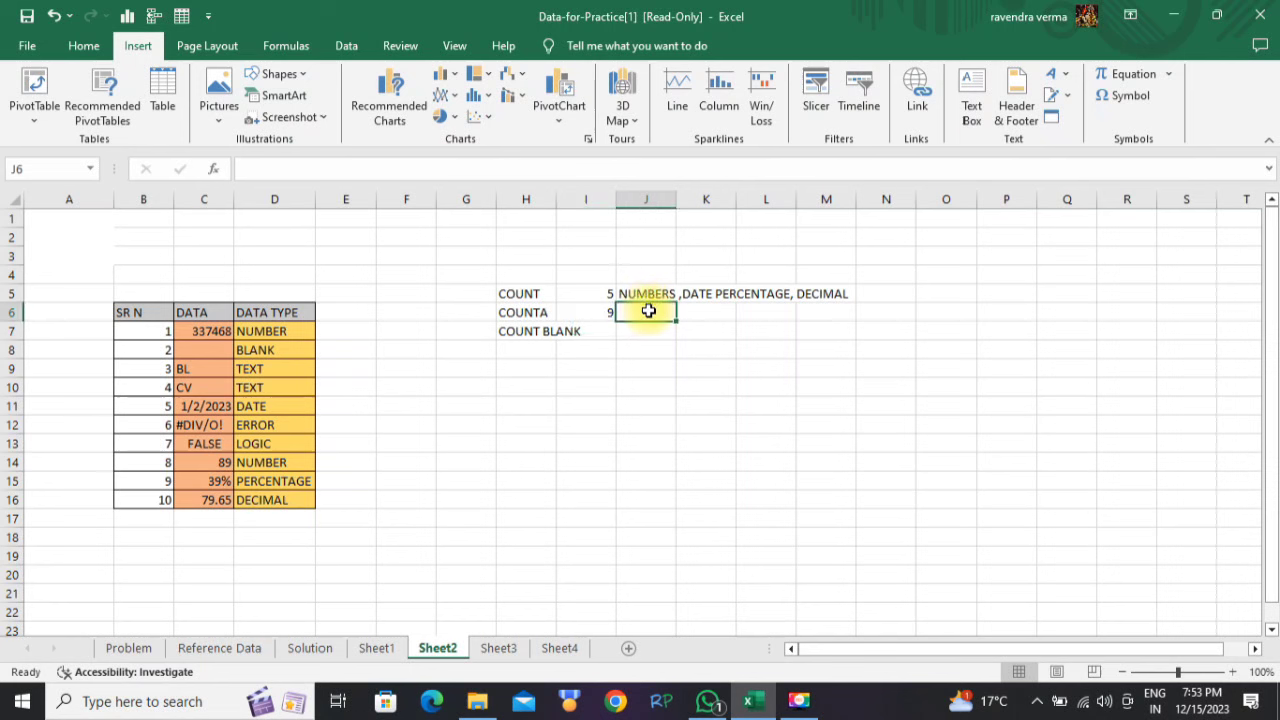
{"action": "type", "text": "NON B"}
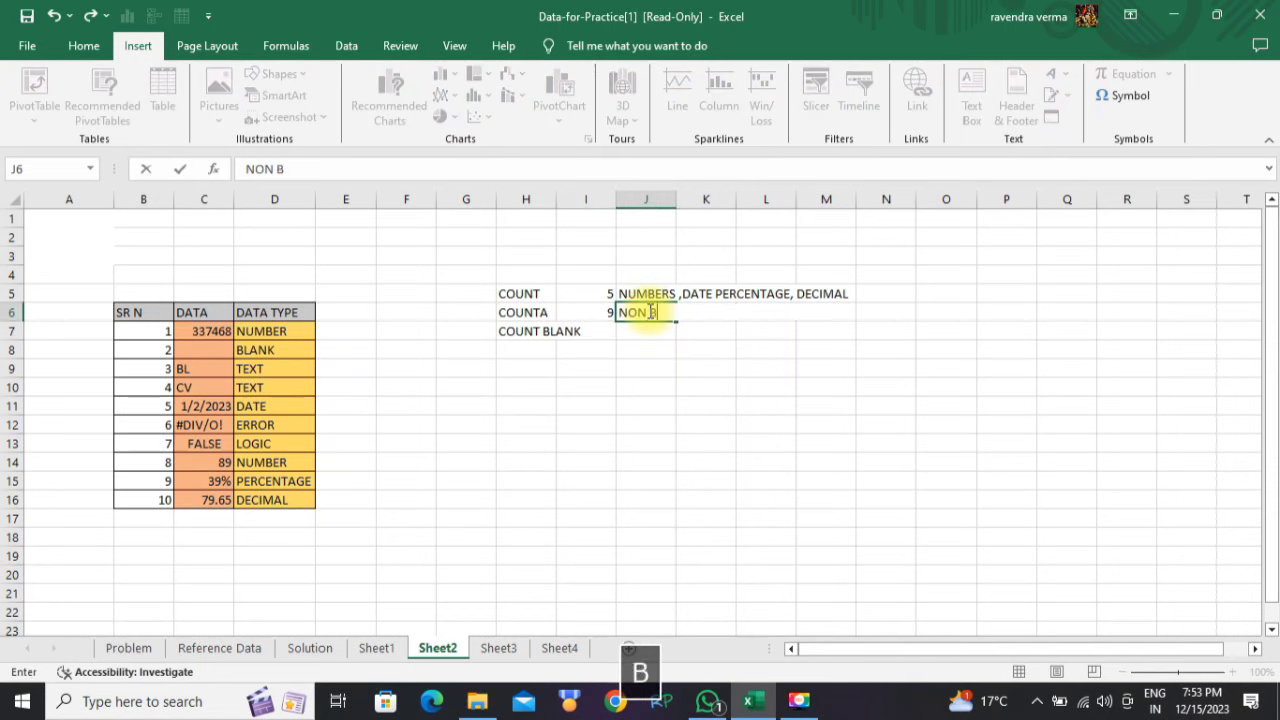
{"action": "type", "text": "LANK "}
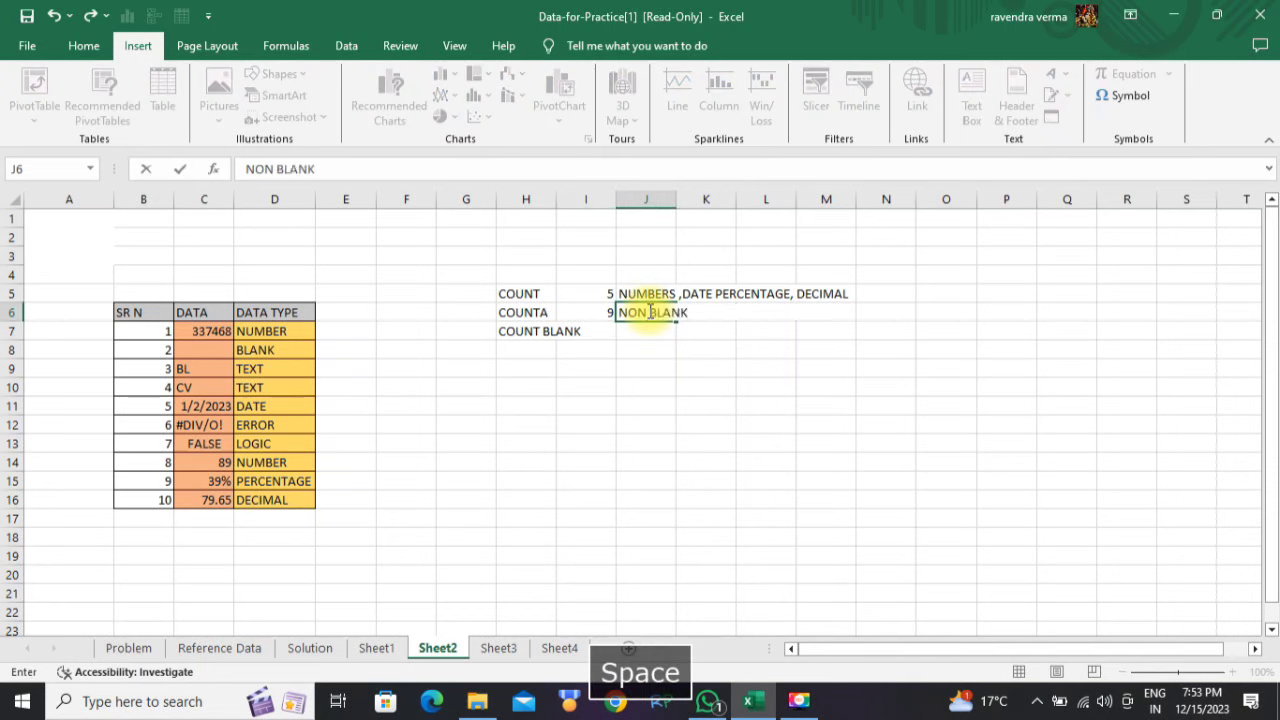
{"action": "type", "text": "CELL"}
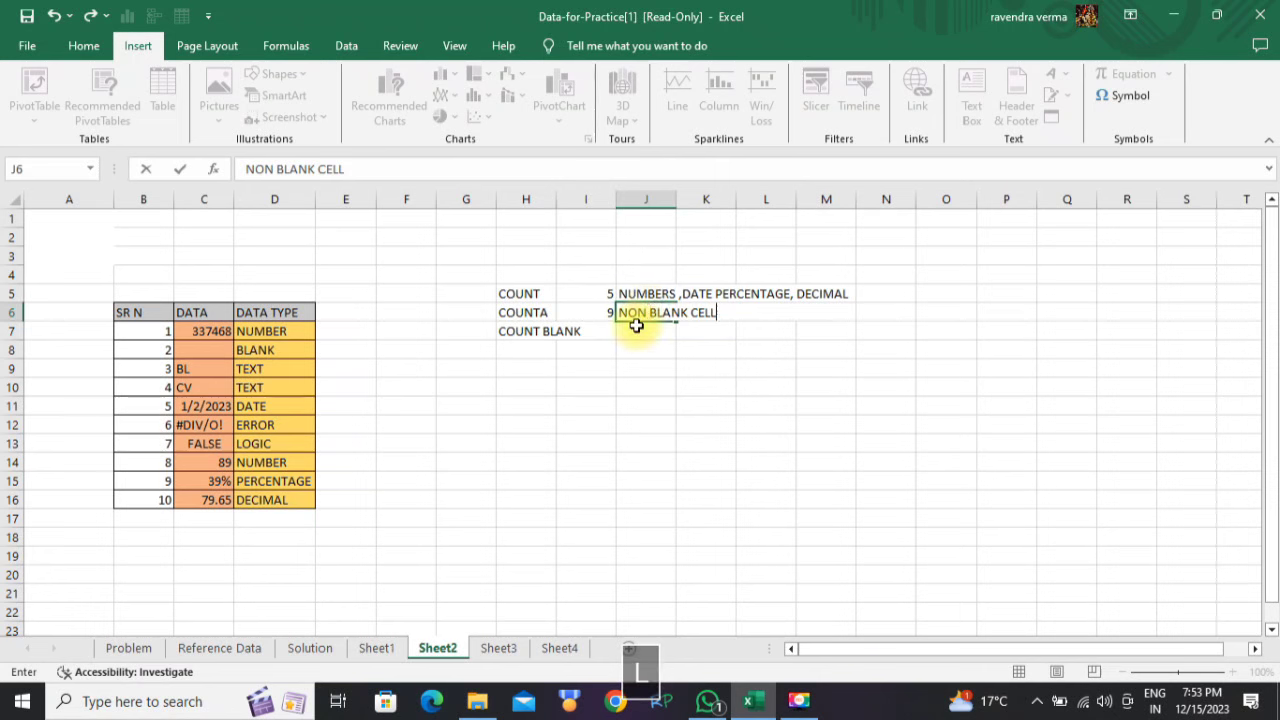
- Enter the formula =COUNTBLANK(C7:C16) in cell J7 to count the empty cells of the DATA column
{"action": "left_click", "coordinate": [634, 330]}
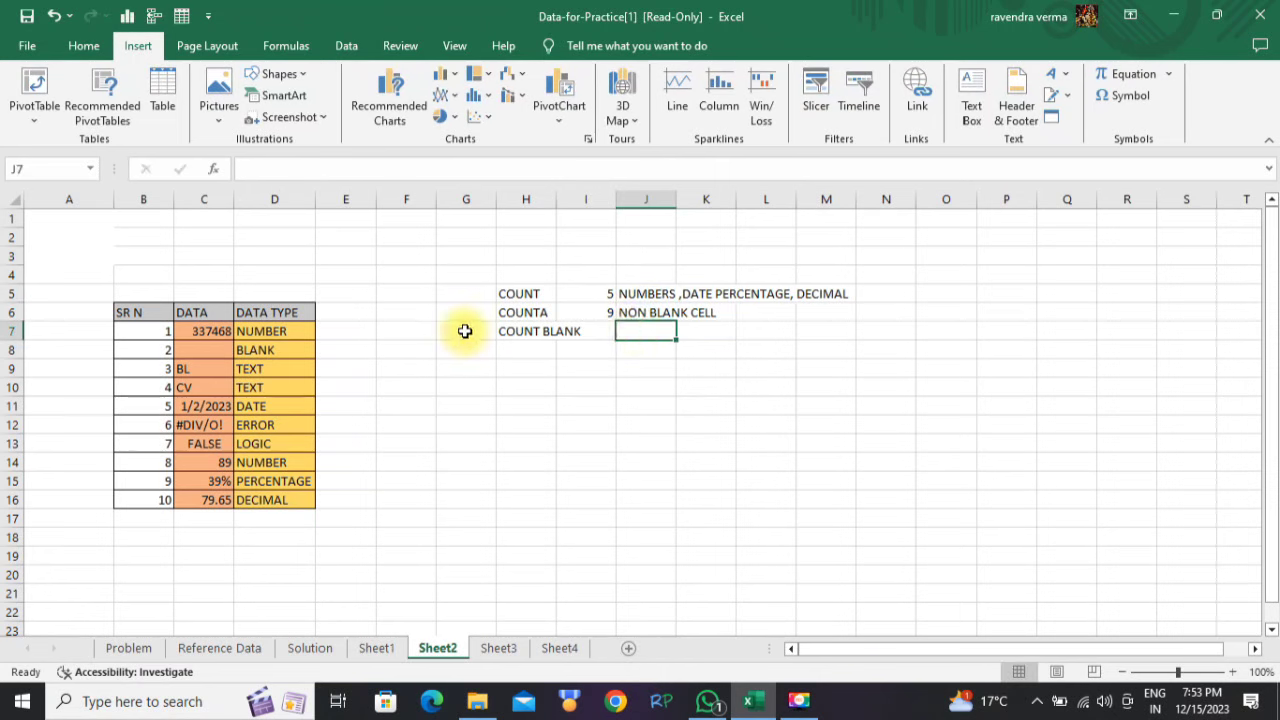
{"action": "type", "text": "=COUNT"}
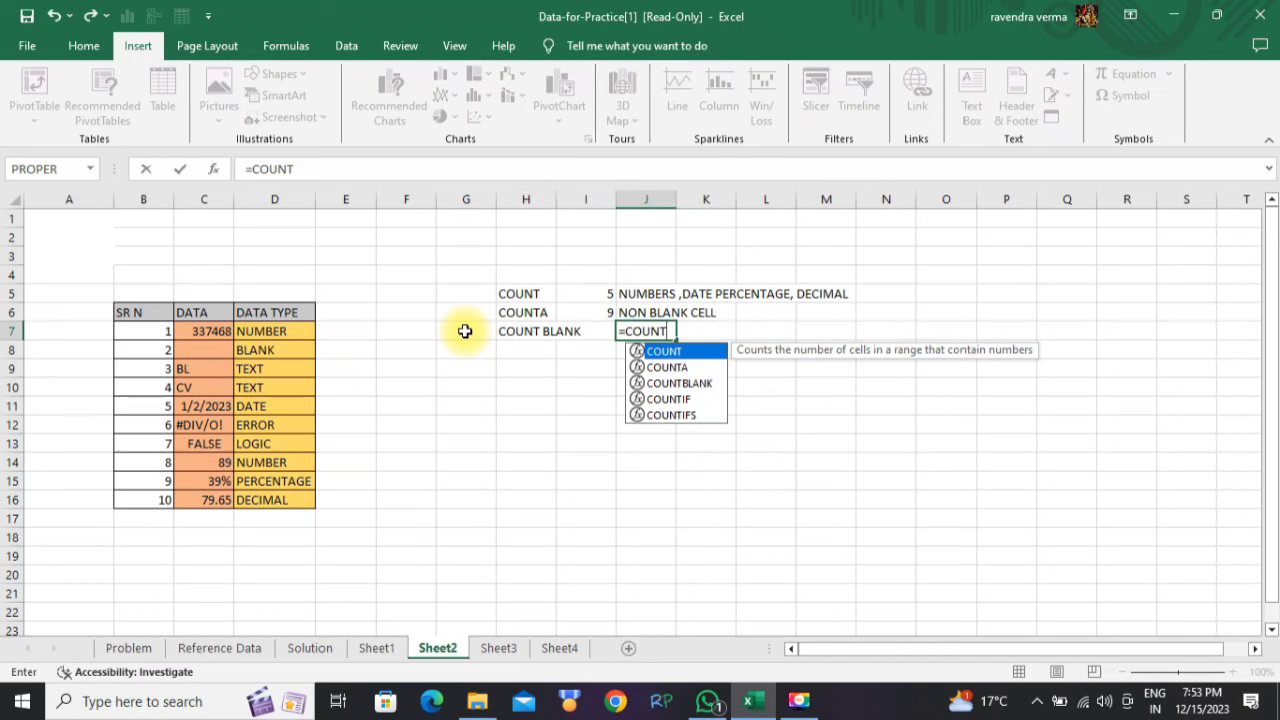
{"action": "key", "text": "Down"}
{"action": "key", "text": "Down"}
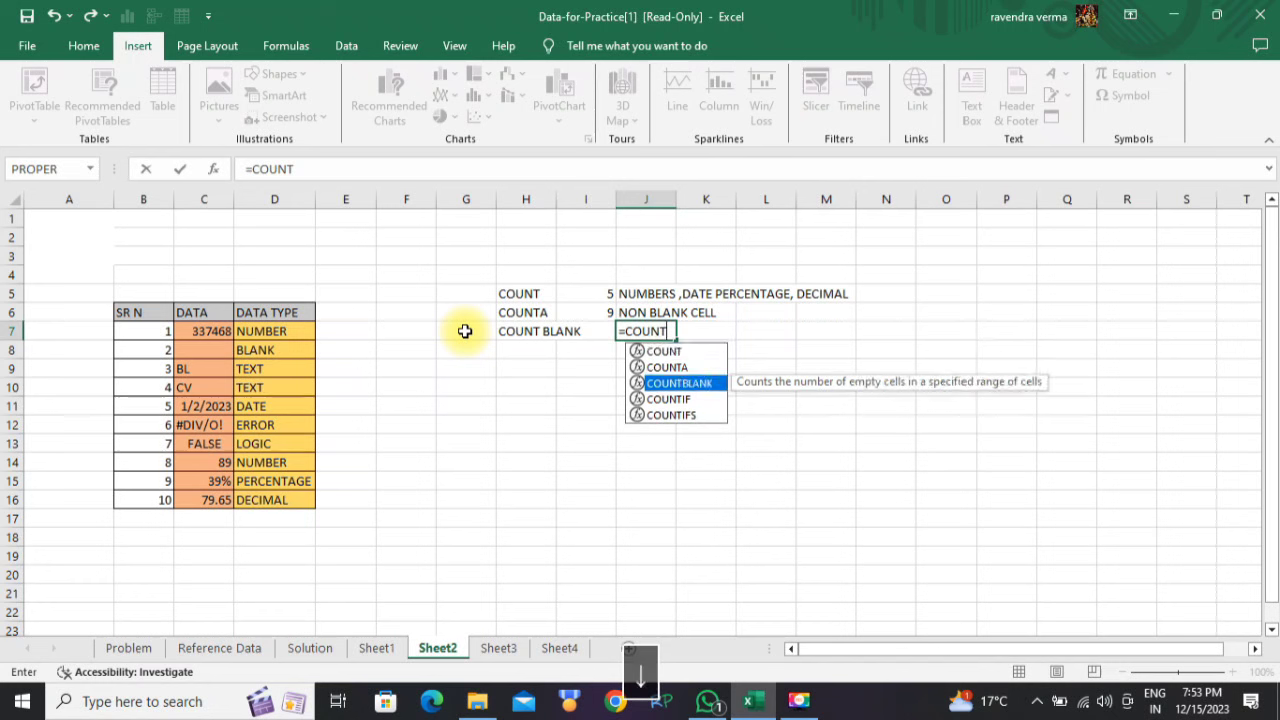
{"action": "key", "text": "Tab"}
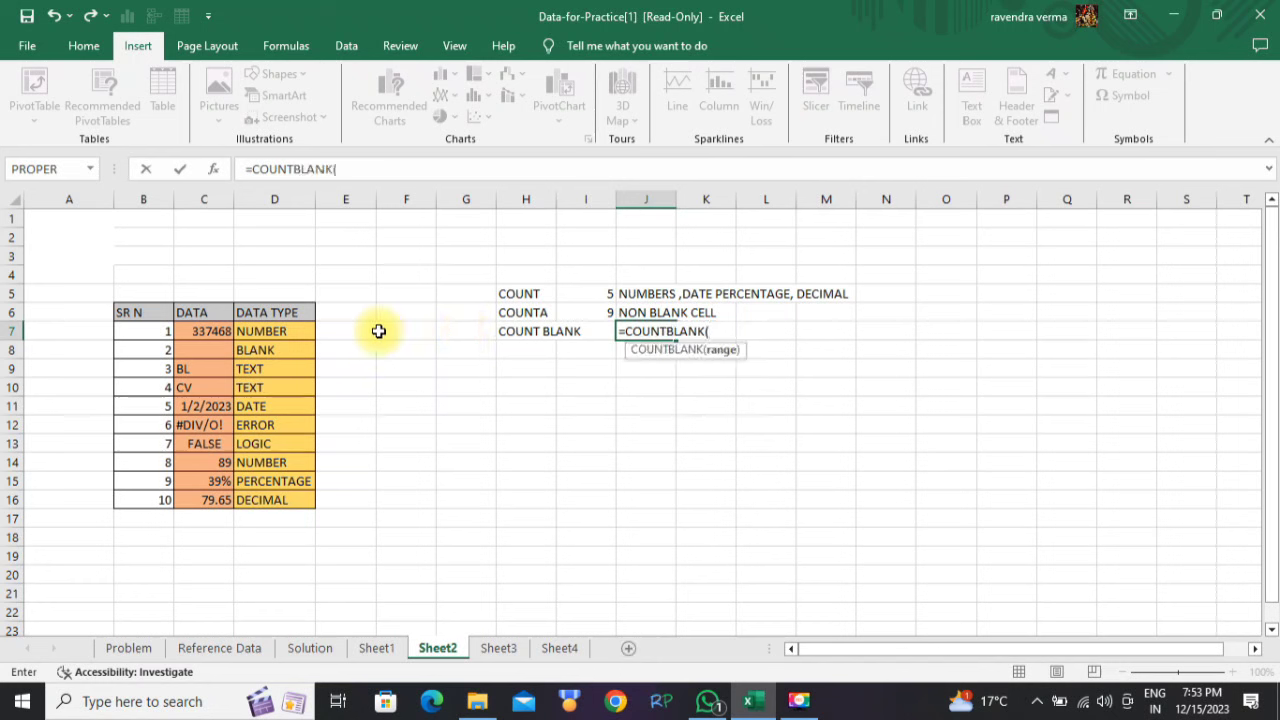
{"action": "left_click", "coordinate": [204, 335]}
{"action": "left_click_drag", "start_coordinate": [204, 335], "coordinate": [204, 492]}
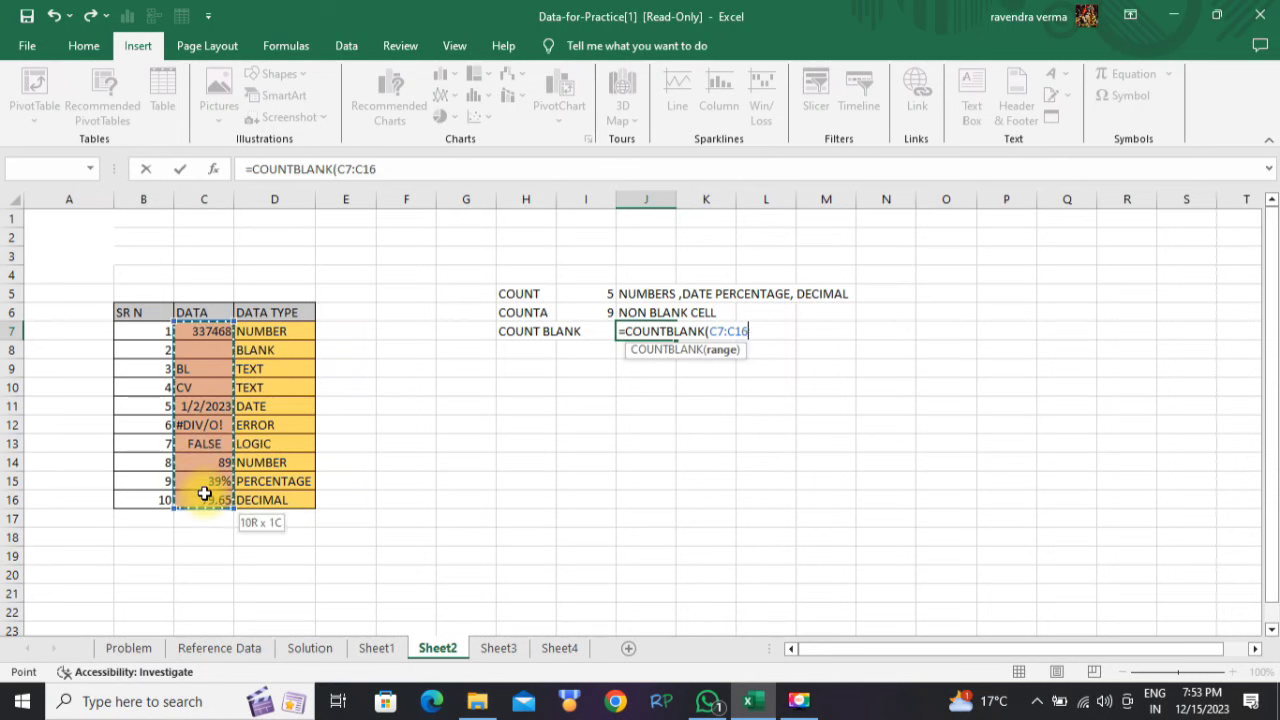
{"action": "type", "text": ")"}
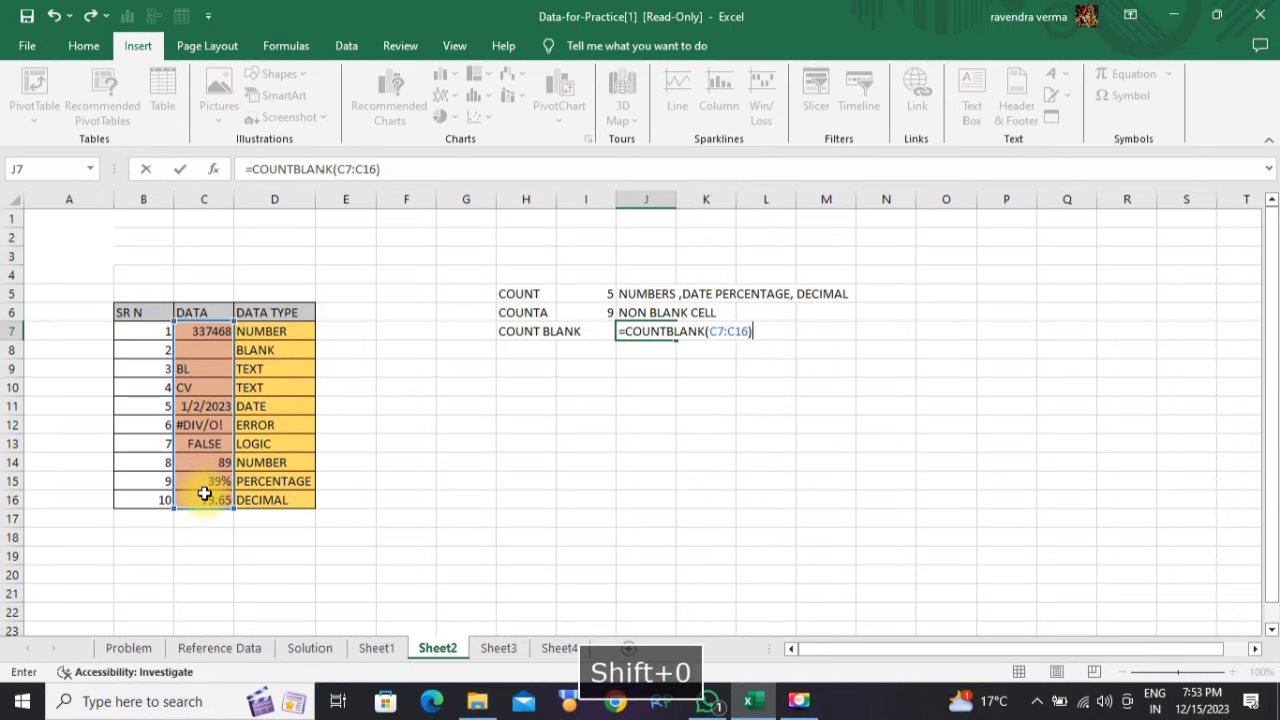
{"action": "key", "text": "Return"}
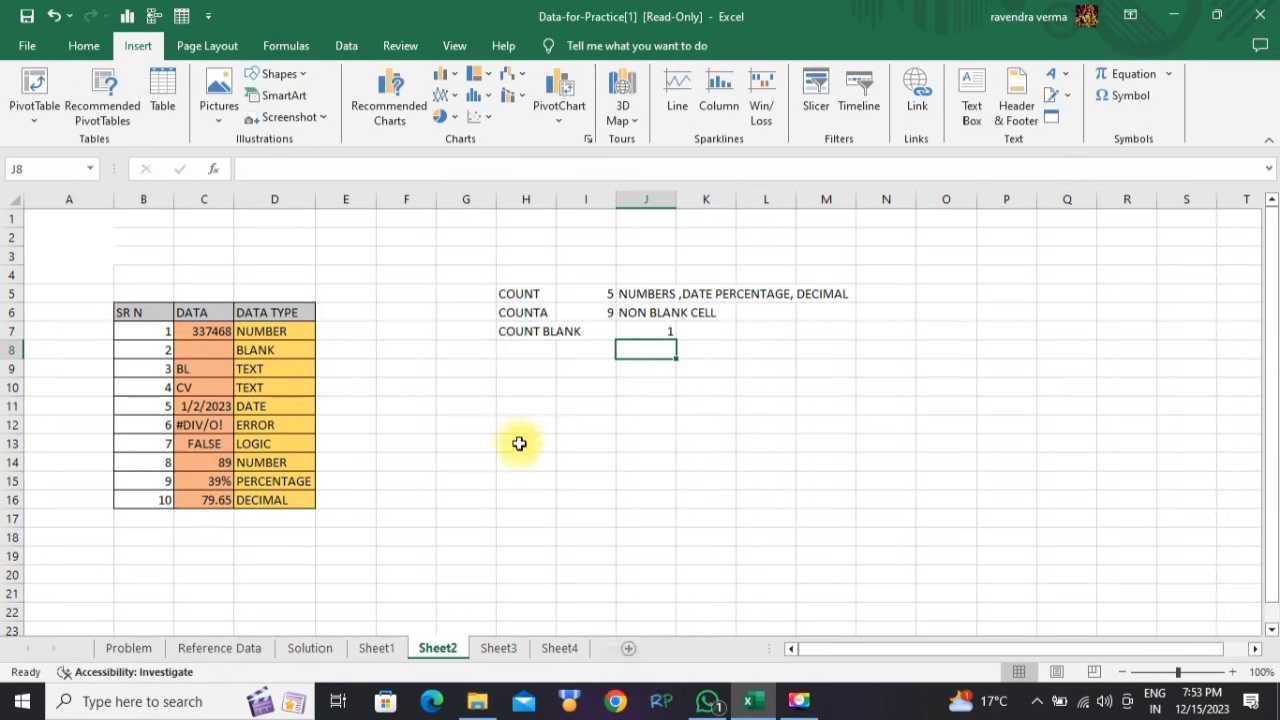
- Enter the note "ONLY BLANK CELL" in cell K7 beside the COUNTBLANK result
{"action": "left_click", "coordinate": [720, 338]}
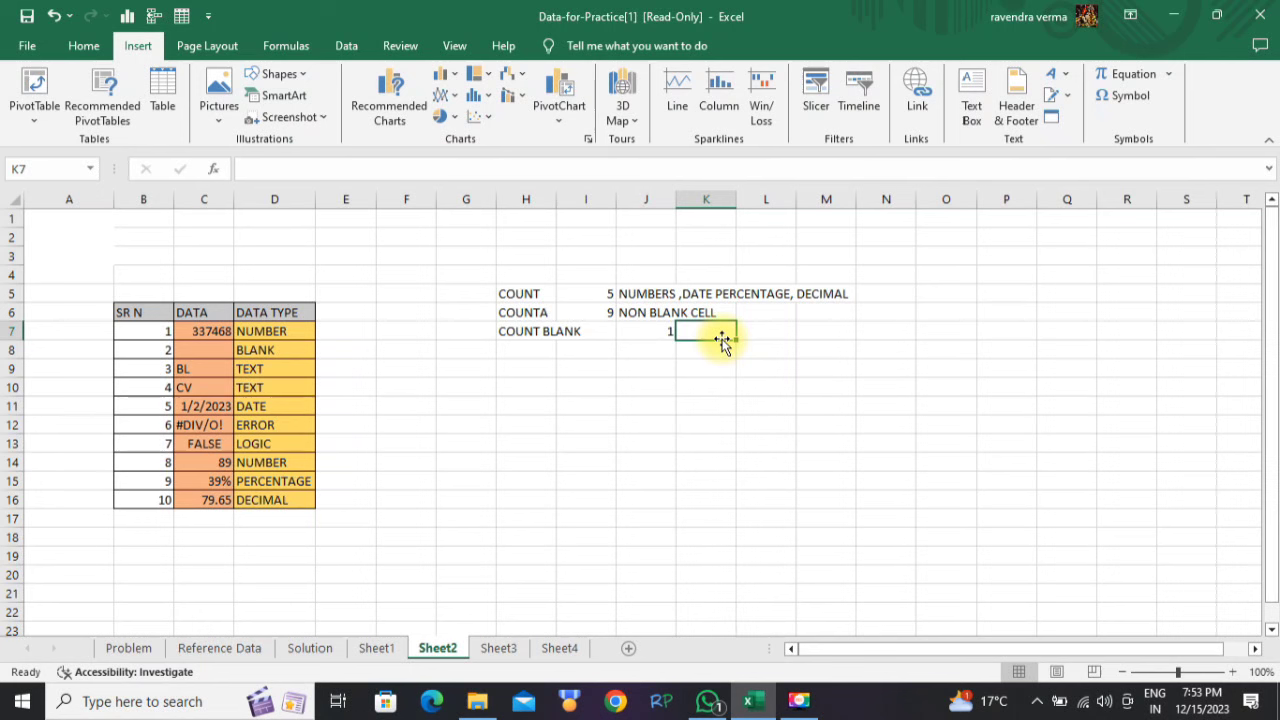
{"action": "type", "text": "ONLY "}
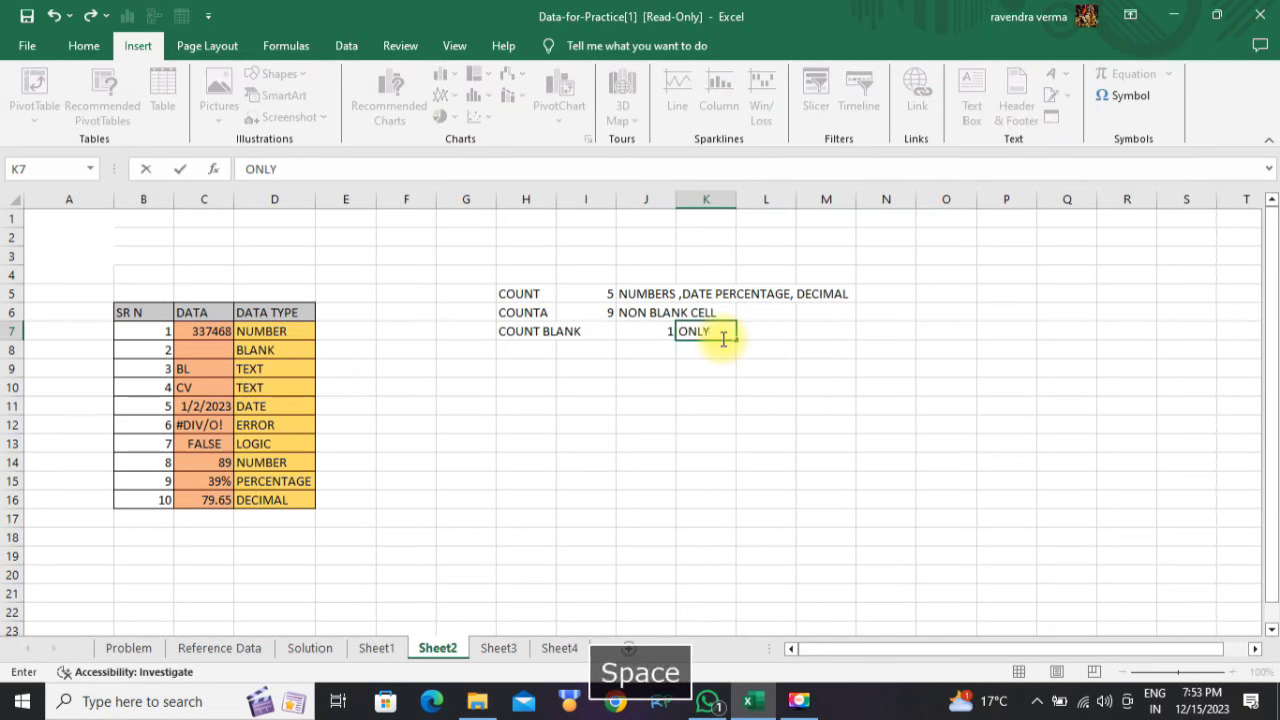
{"action": "type", "text": "BLANK"}
{"action": "type", "text": "CELL"}
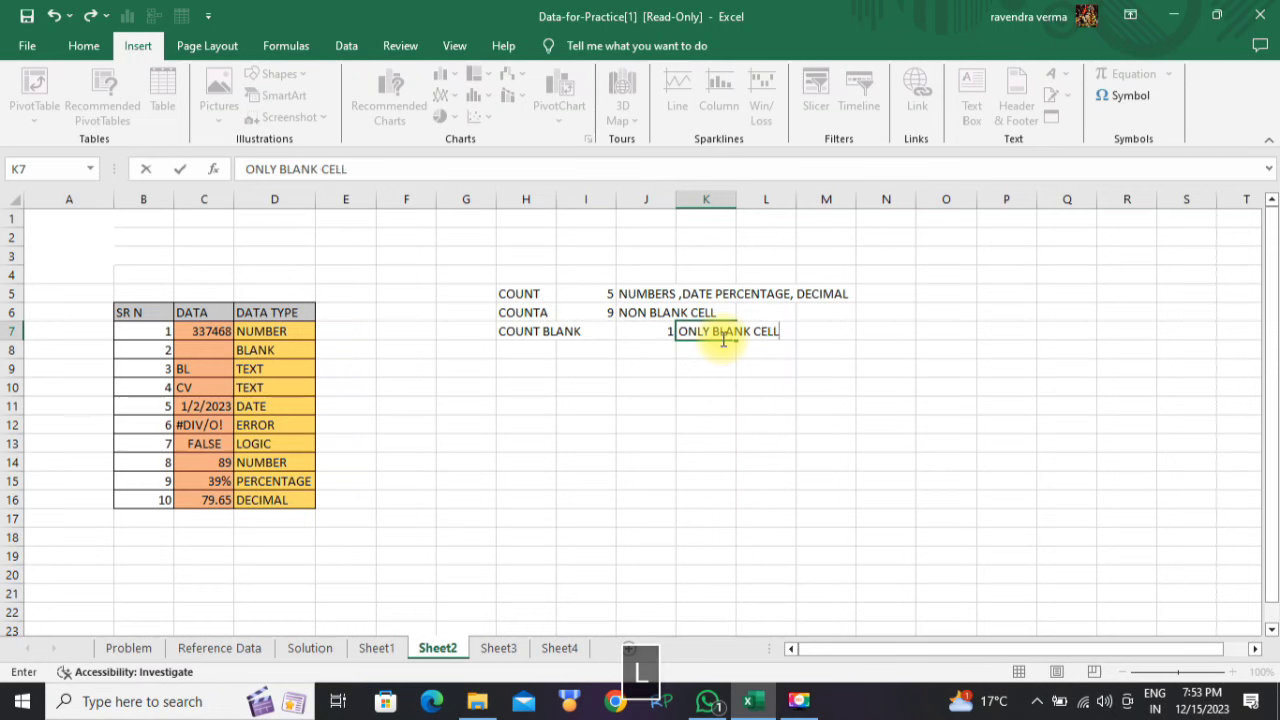
- Enter the closing text "THANKS FOR WATCHING" in cell K13 below the count notes
{"action": "left_click", "coordinate": [690, 440]}
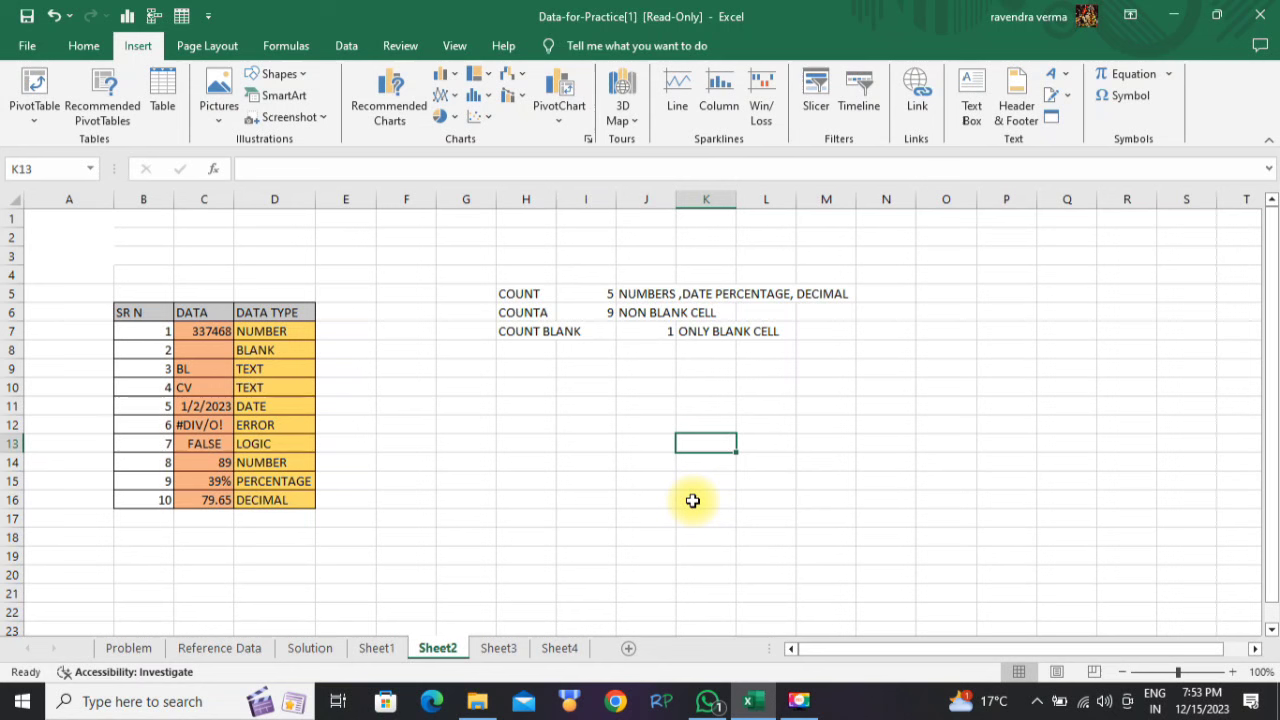
{"action": "type", "text": "THA"}
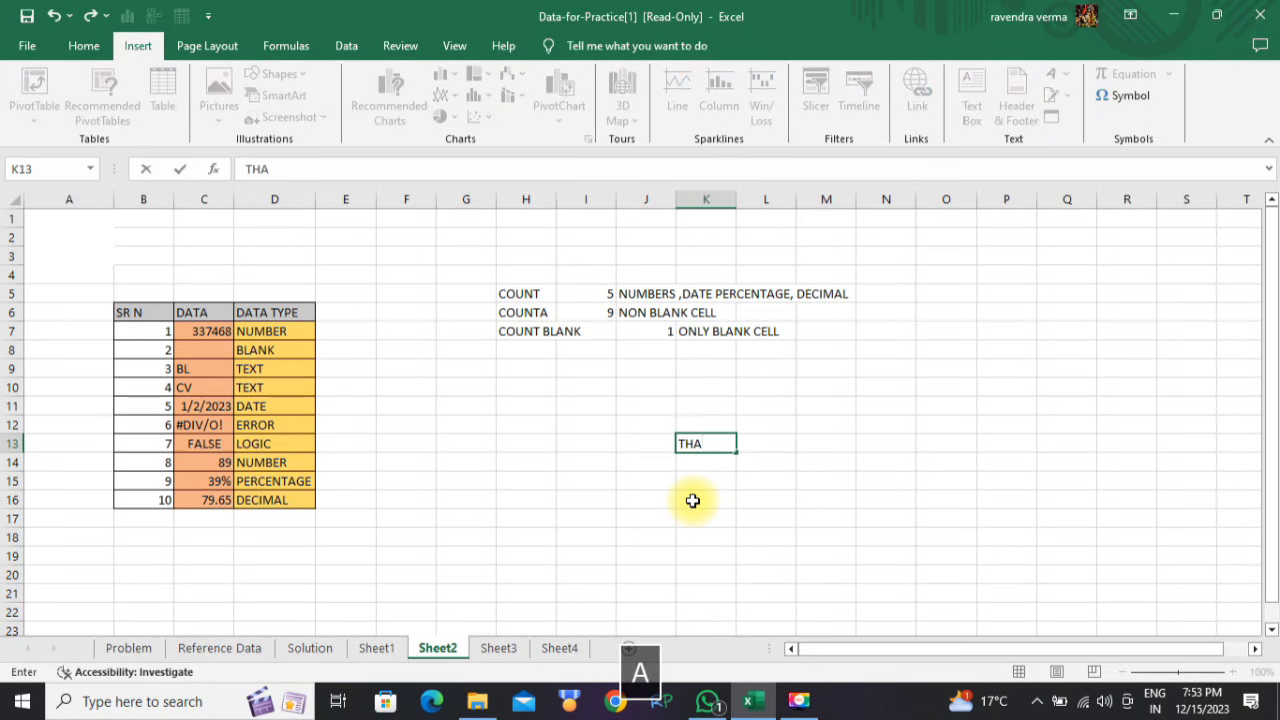
{"action": "type", "text": "N"}
{"action": "key", "text": "BackSpace"}
{"action": "key", "text": "BackSpace"}
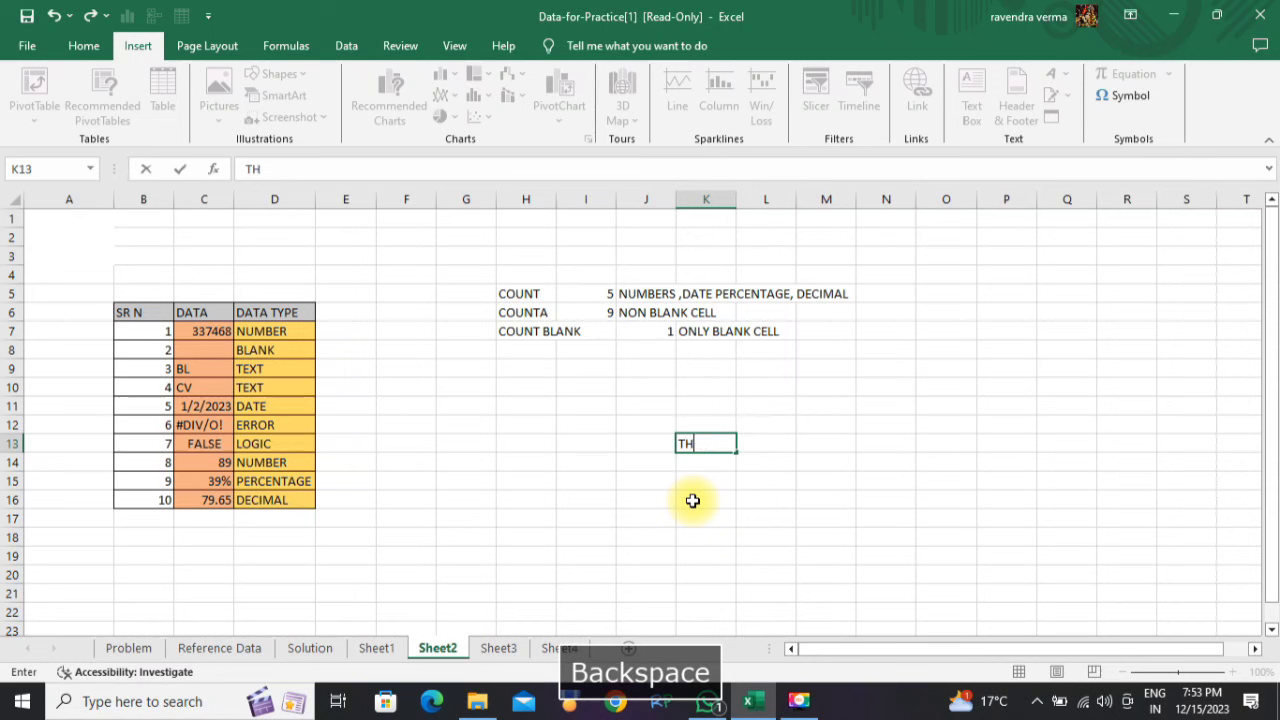
{"action": "type", "text": "ANKS FOR "}
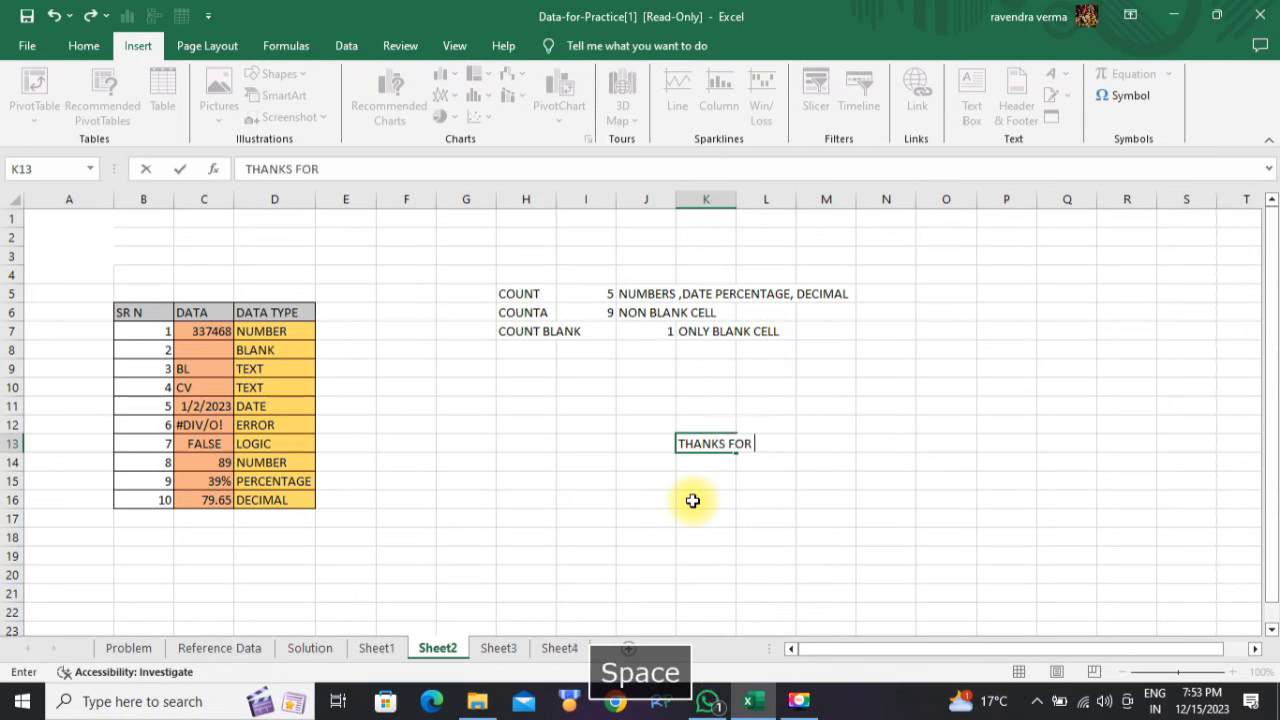
{"action": "type", "text": "WATCHING"}
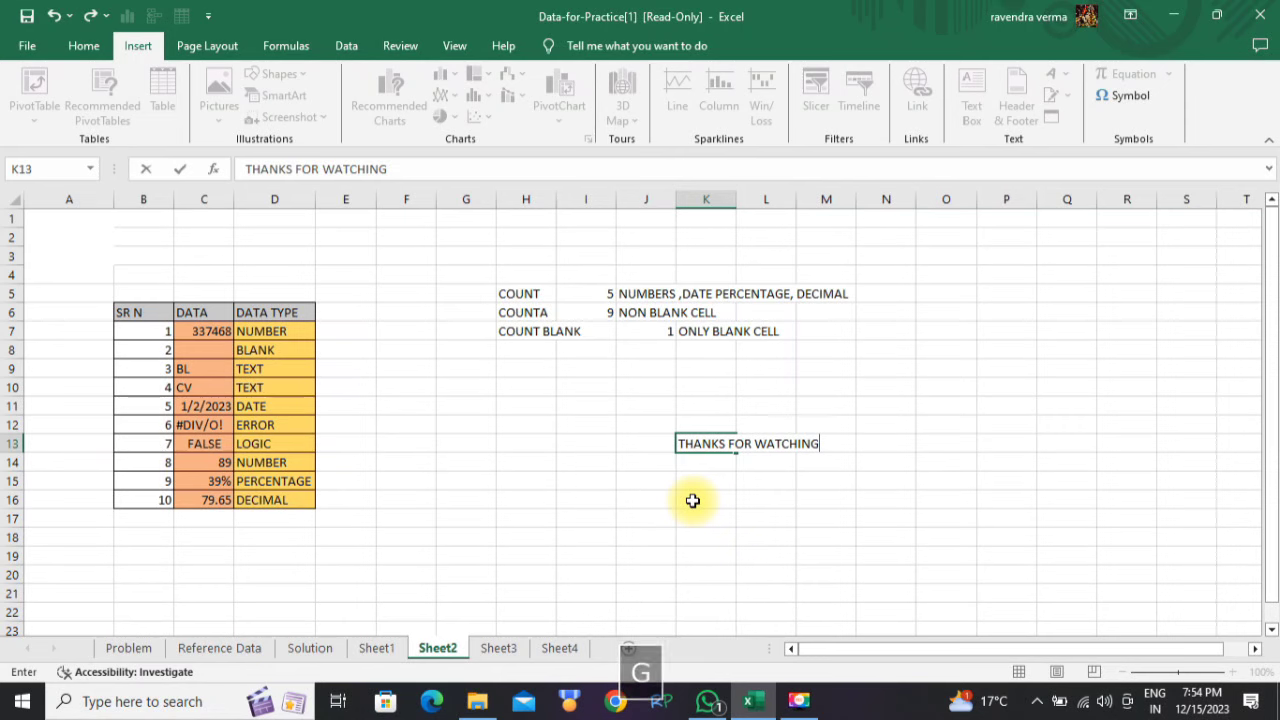
{"action": "left_click", "coordinate": [722, 497]}
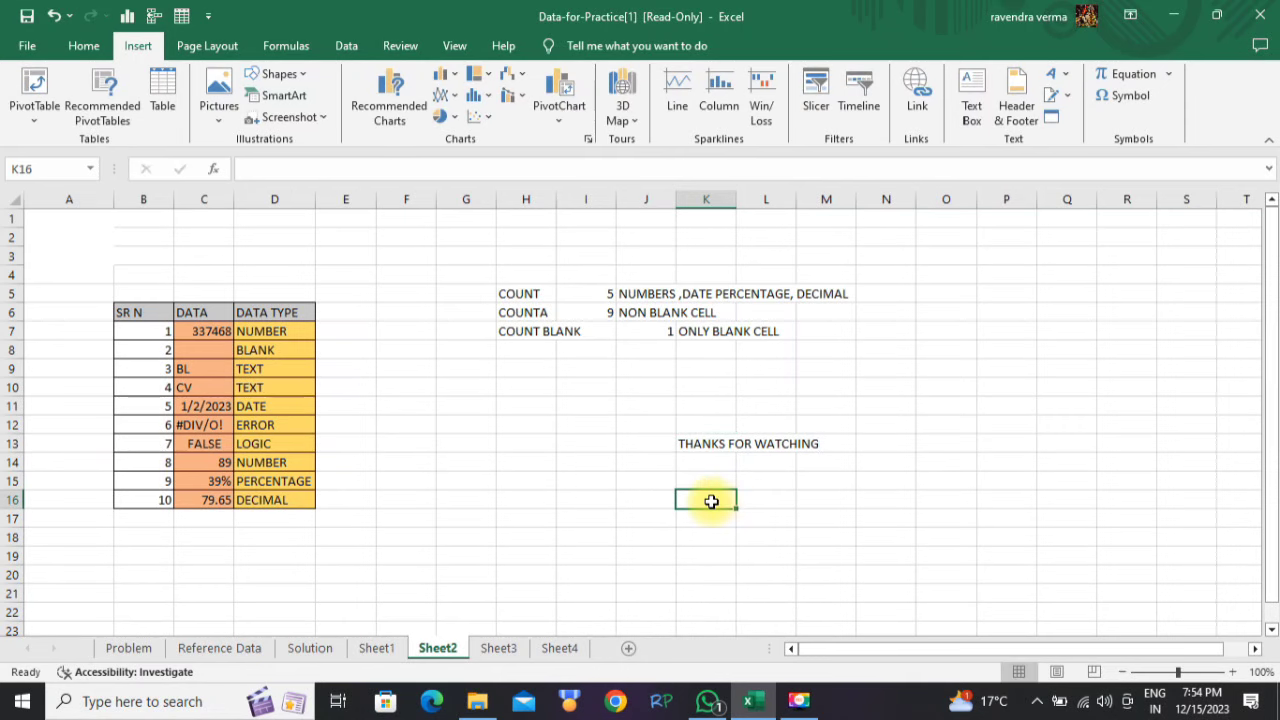